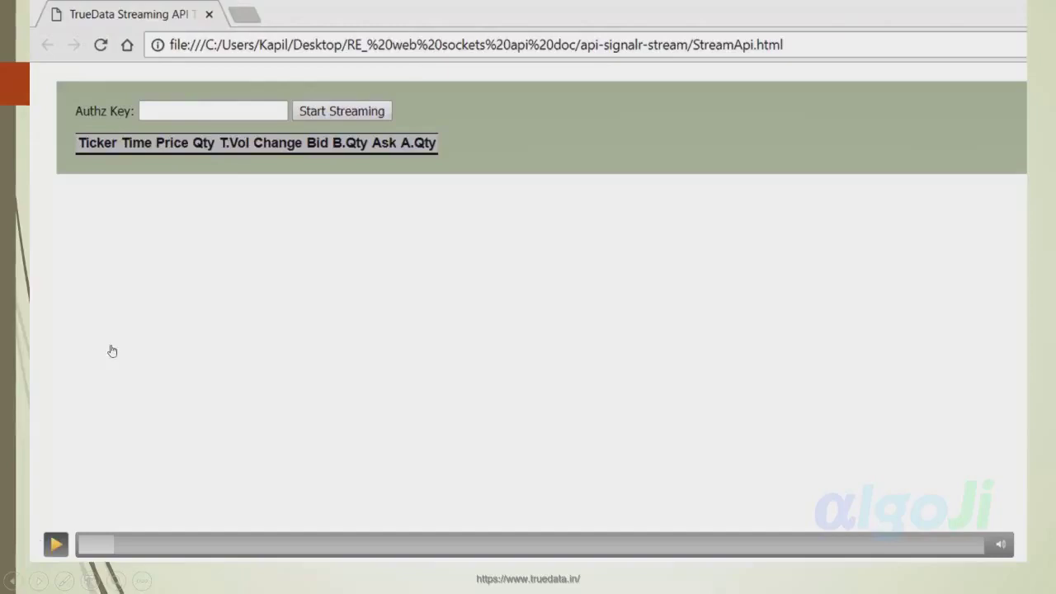
pyautogui.click(57, 544)
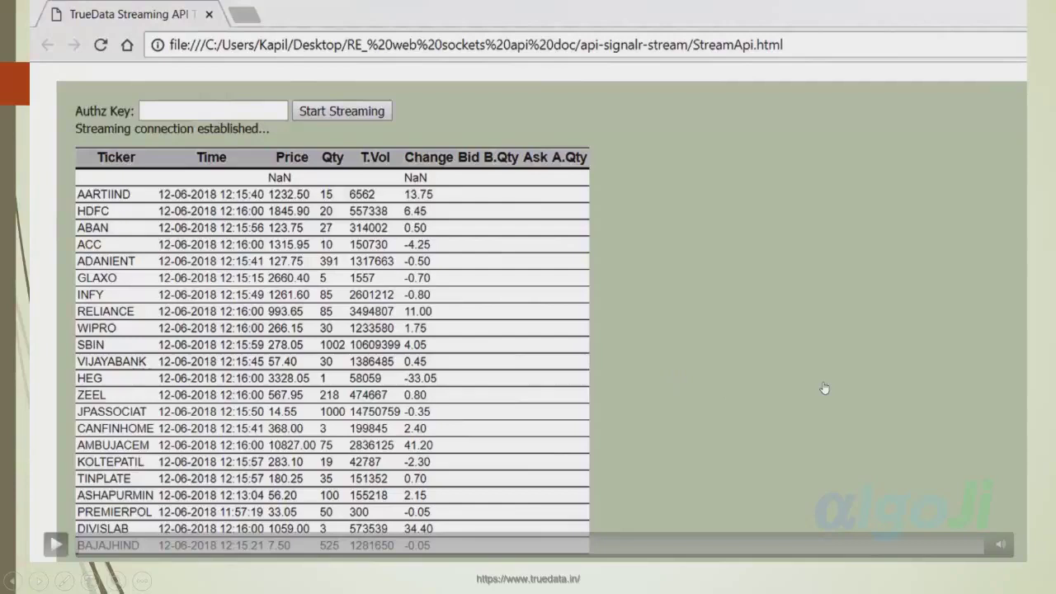
pyautogui.press('Right')
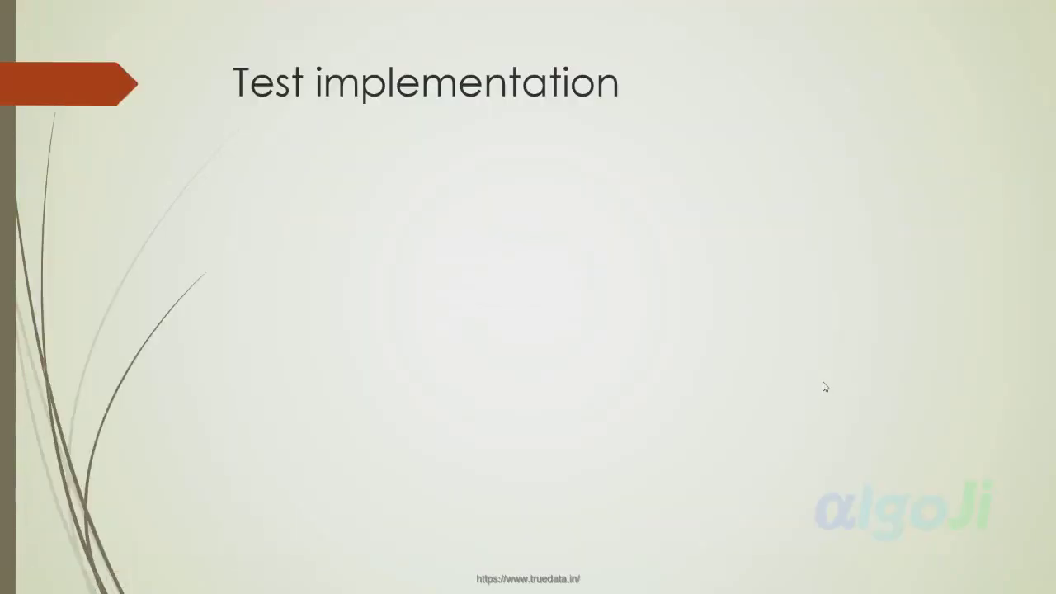
pyautogui.press('Right')
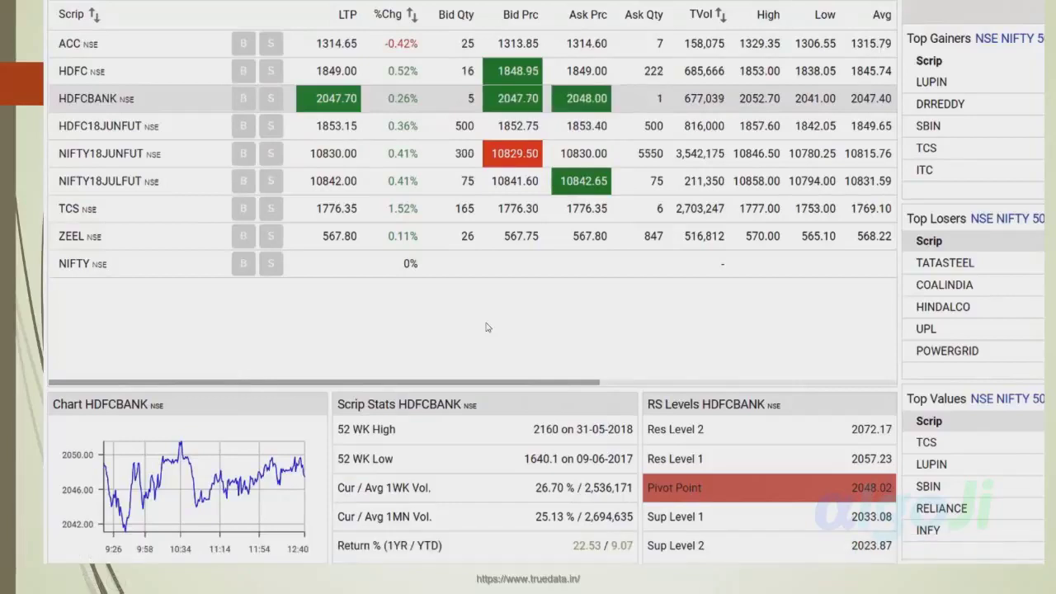
pyautogui.click(834, 301)
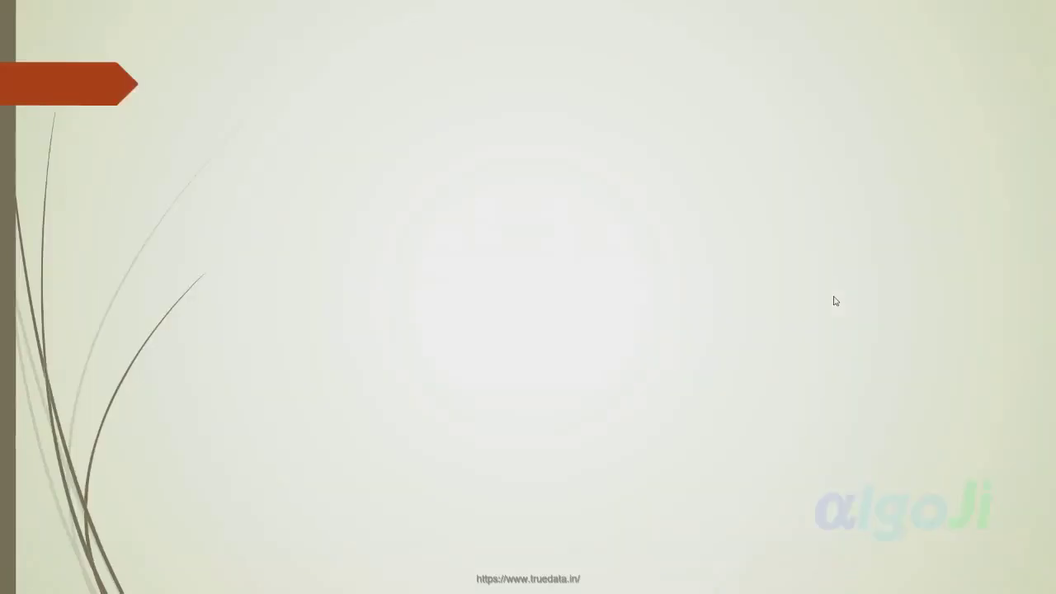
pyautogui.click(834, 302)
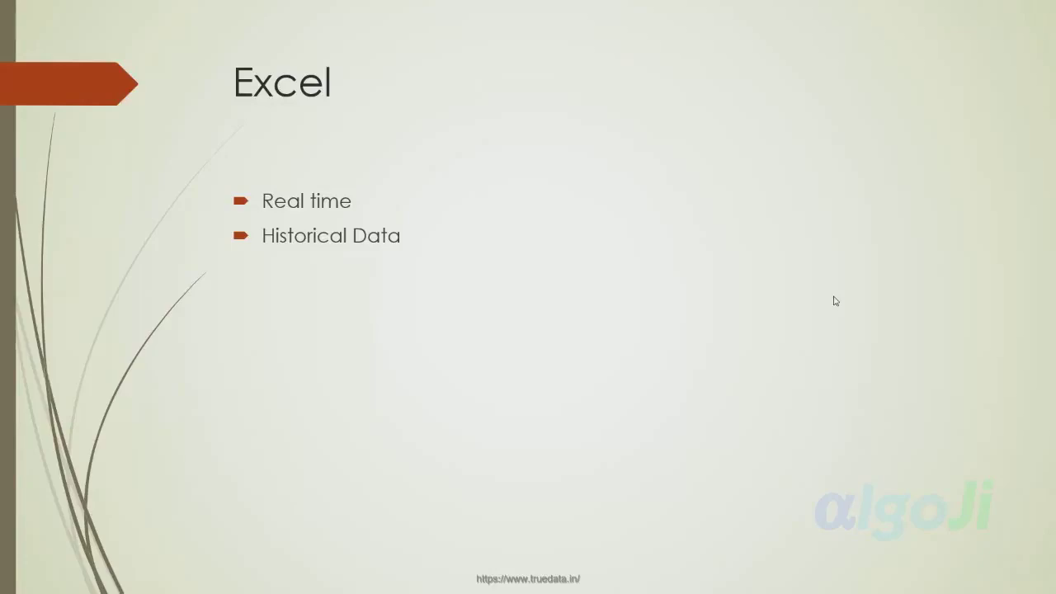
# Switch to the TrueData_Sample.xlsx workbook in Excel and examine the Bid, Ask, Bid Size and remaining column headers of the stock table.
pyautogui.hotkey('alt', 'Tab')
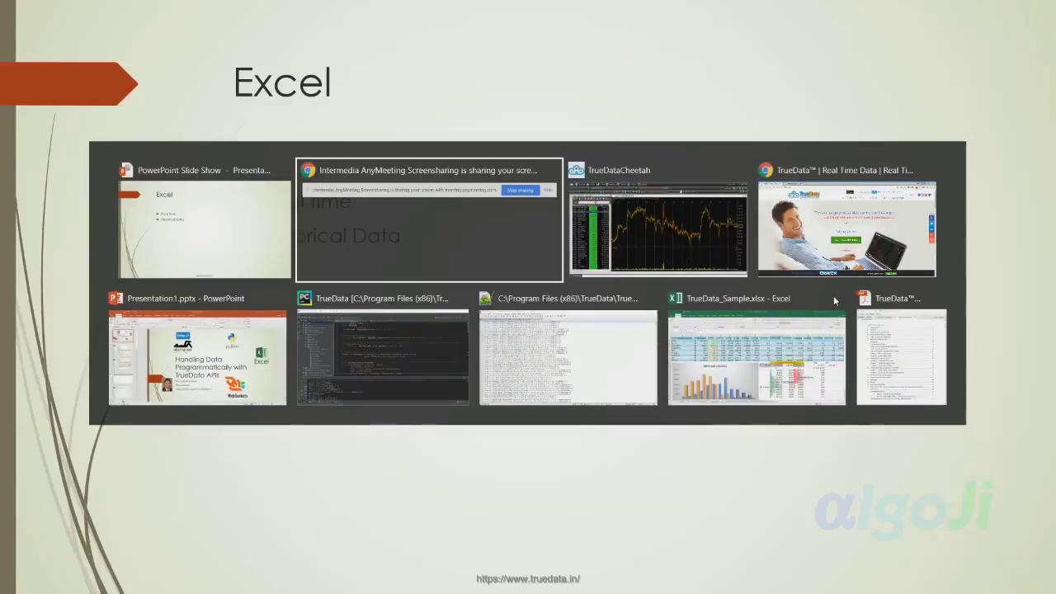
pyautogui.click(746, 360)
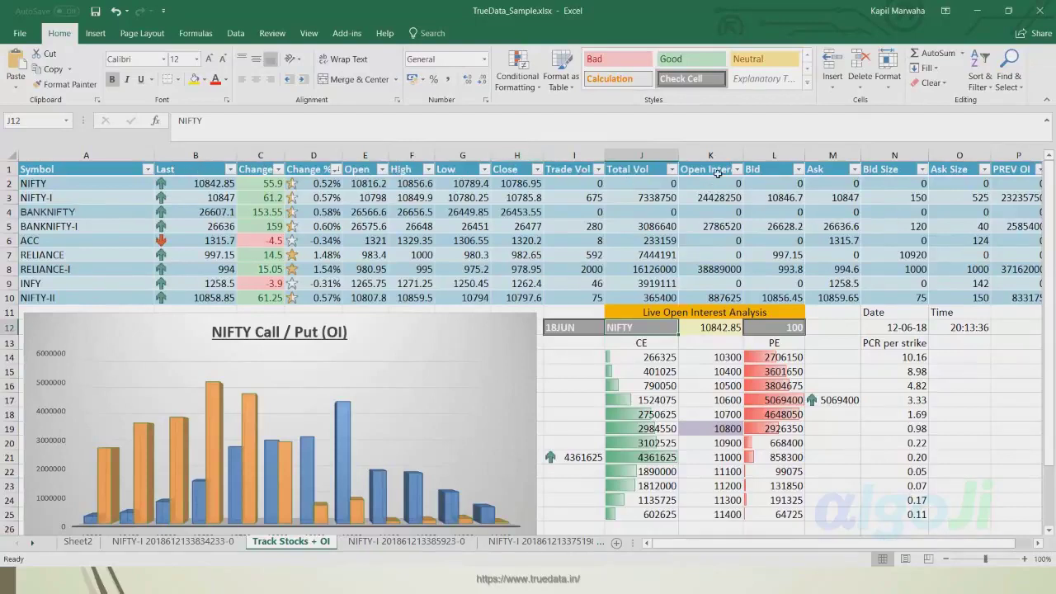
pyautogui.click(767, 168)
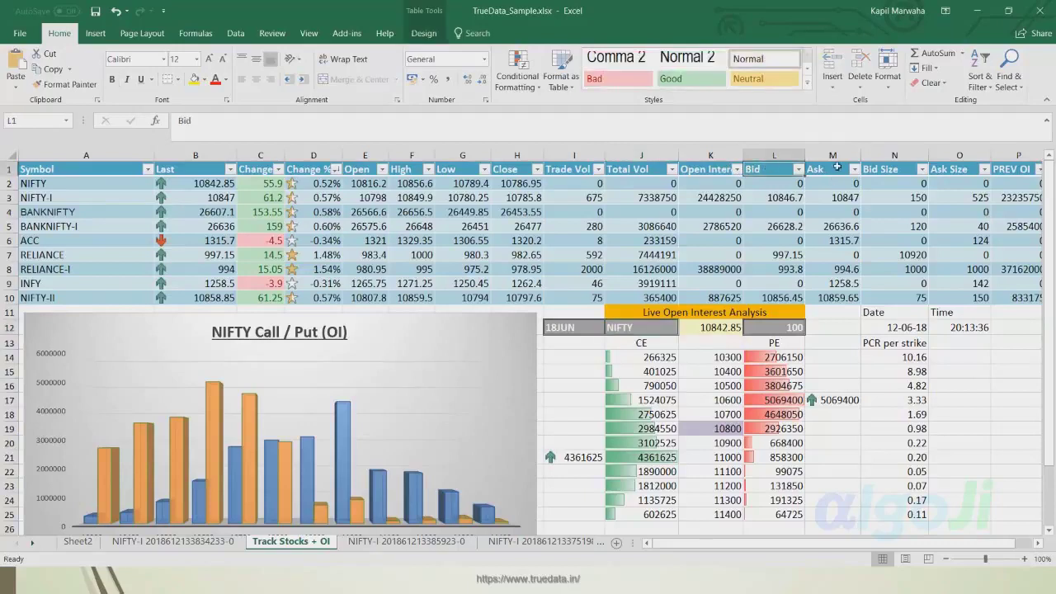
pyautogui.click(837, 169)
pyautogui.click(891, 169)
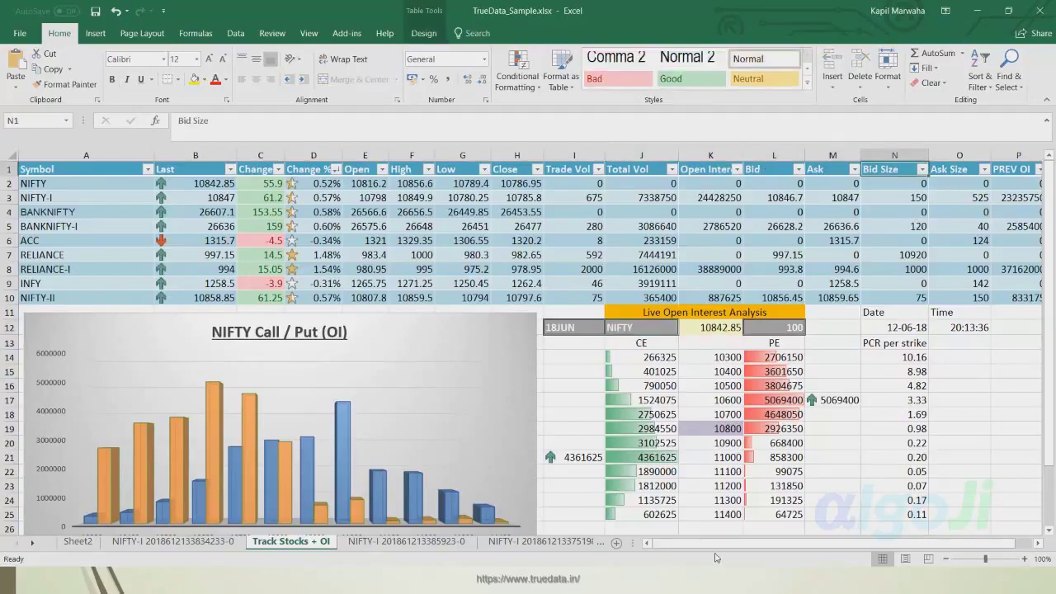
pyautogui.hscroll(1, 825, 479)
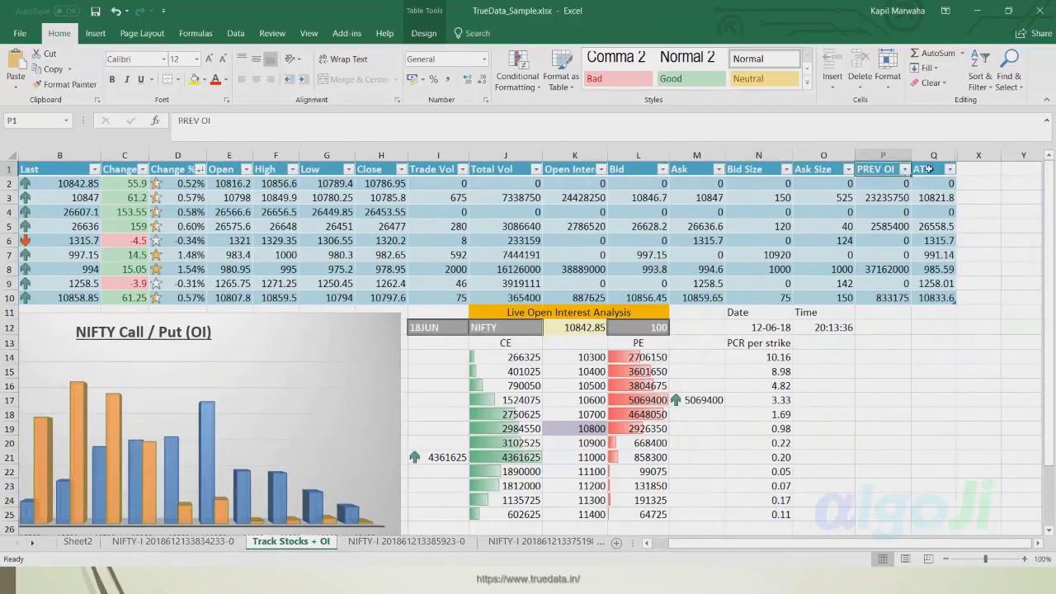
# Inspect the RTD formulas behind BANKNIFTY's ATP and High cells, leaving the High formula unedited.
pyautogui.click(931, 213)
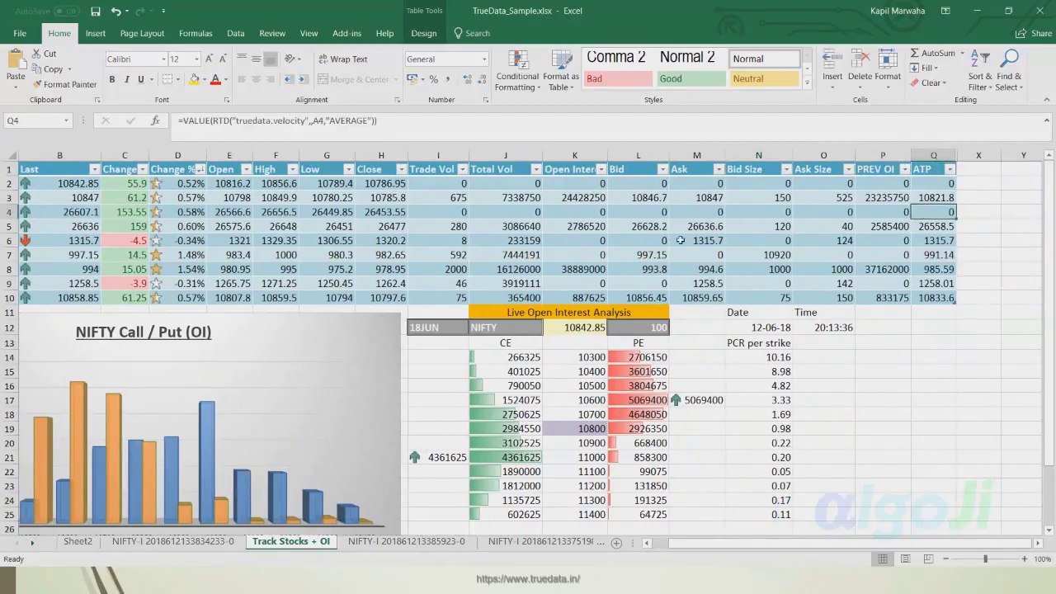
pyautogui.click(279, 214)
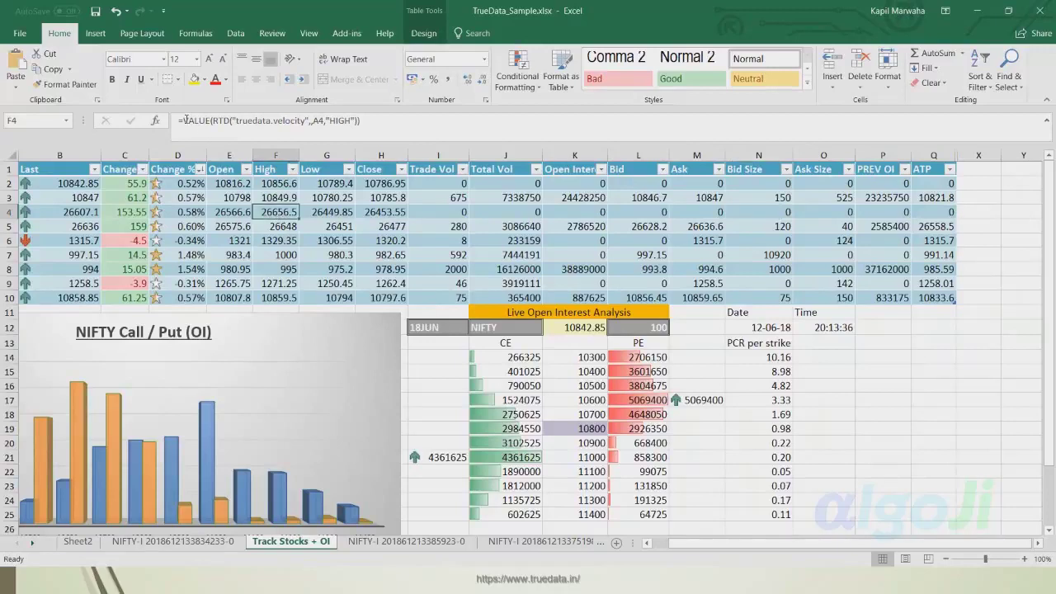
pyautogui.click(212, 121)
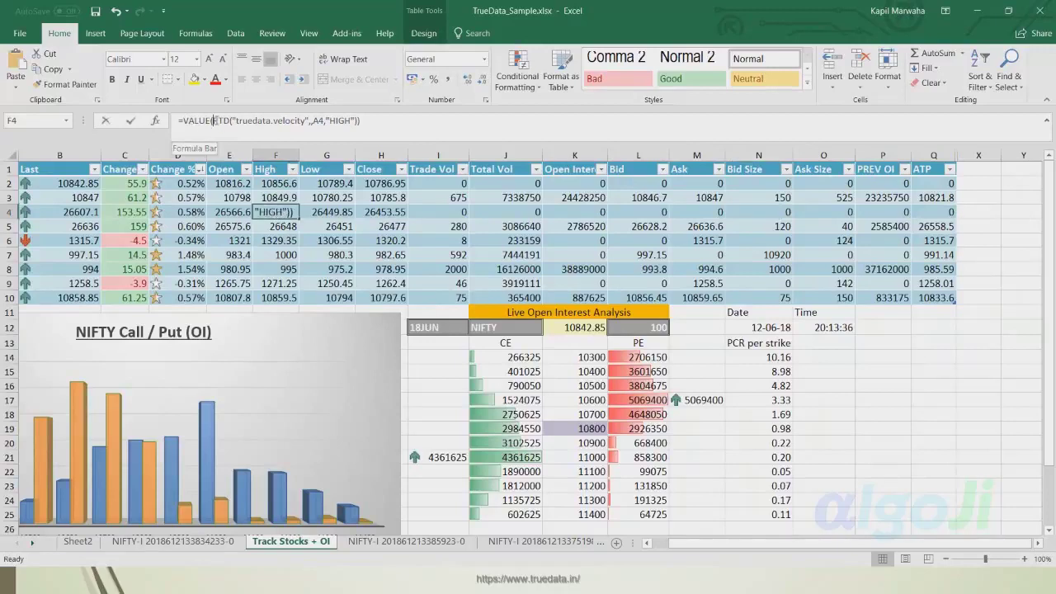
pyautogui.moveTo(213, 121); pyautogui.dragTo(230, 120)
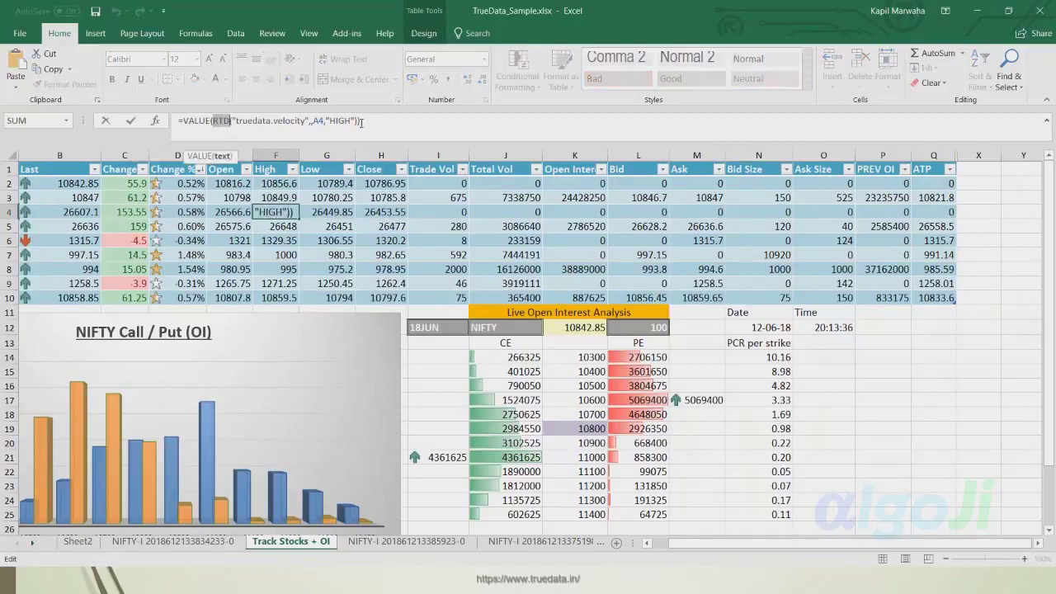
pyautogui.moveTo(361, 120); pyautogui.dragTo(186, 121)
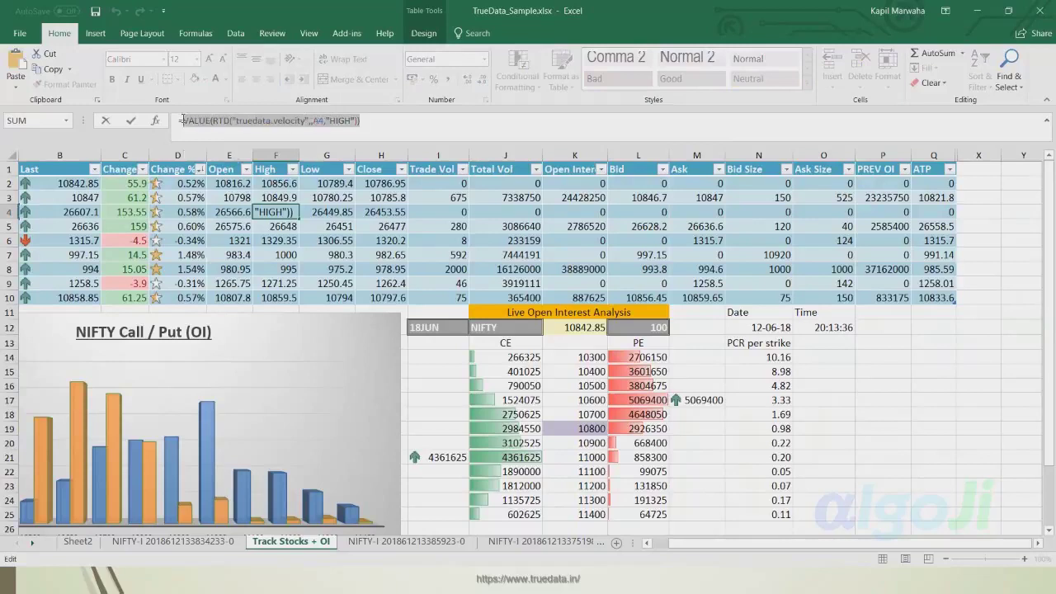
pyautogui.press('Escape')
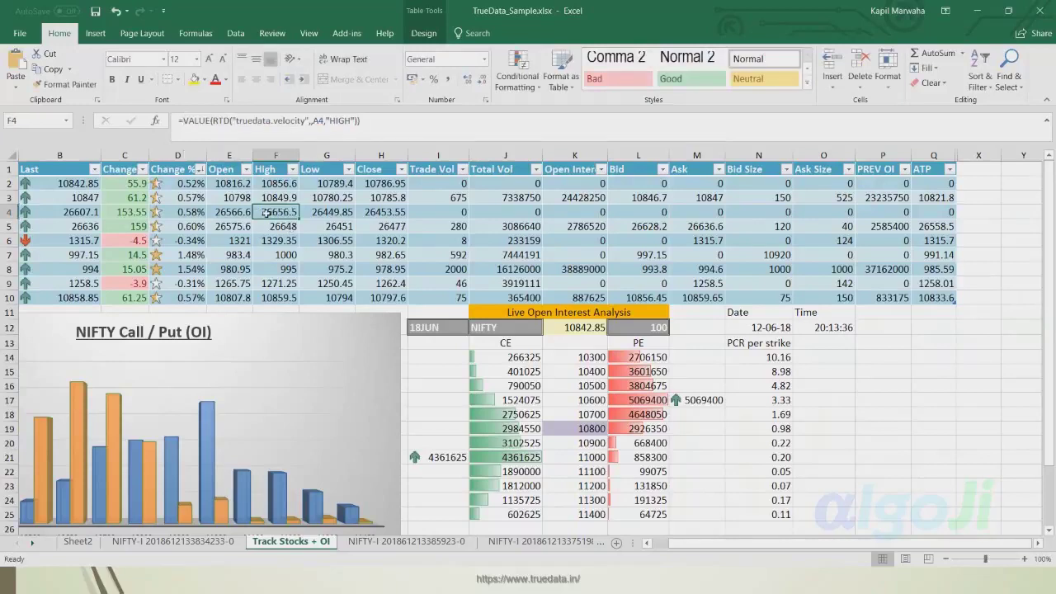
# Change the symbol in the Live Open Interest Analysis section to BANKNIFTY.
pyautogui.scroll(-1, 504, 318)
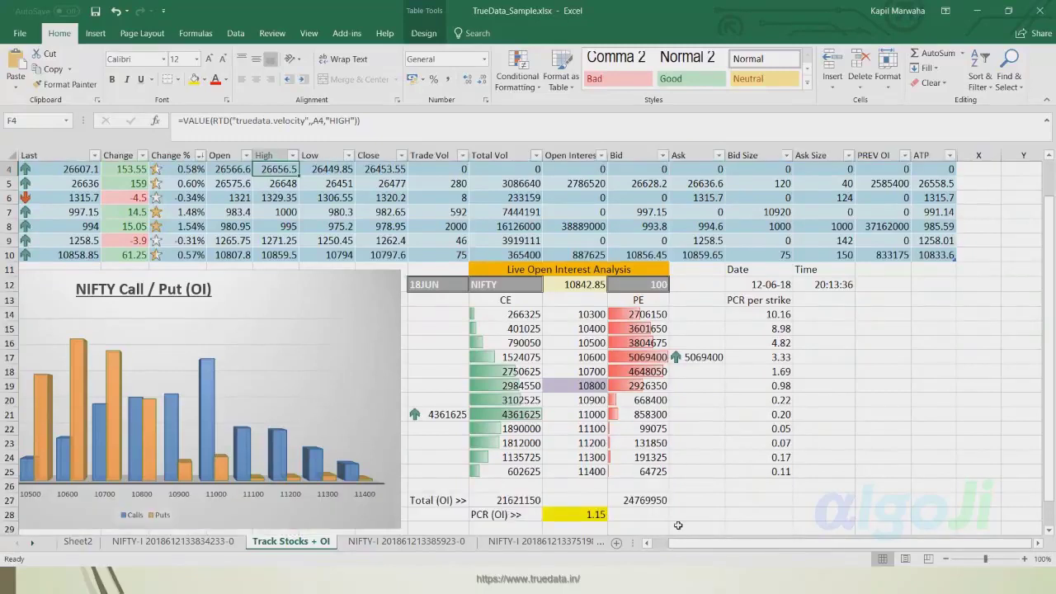
pyautogui.hscroll(-1, 707, 317)
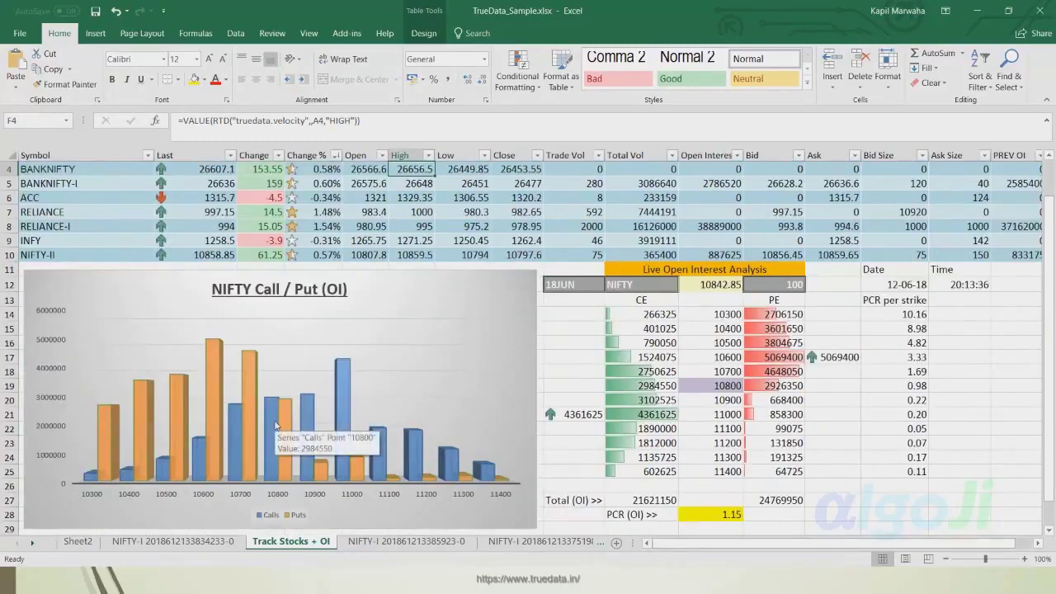
pyautogui.click(642, 283)
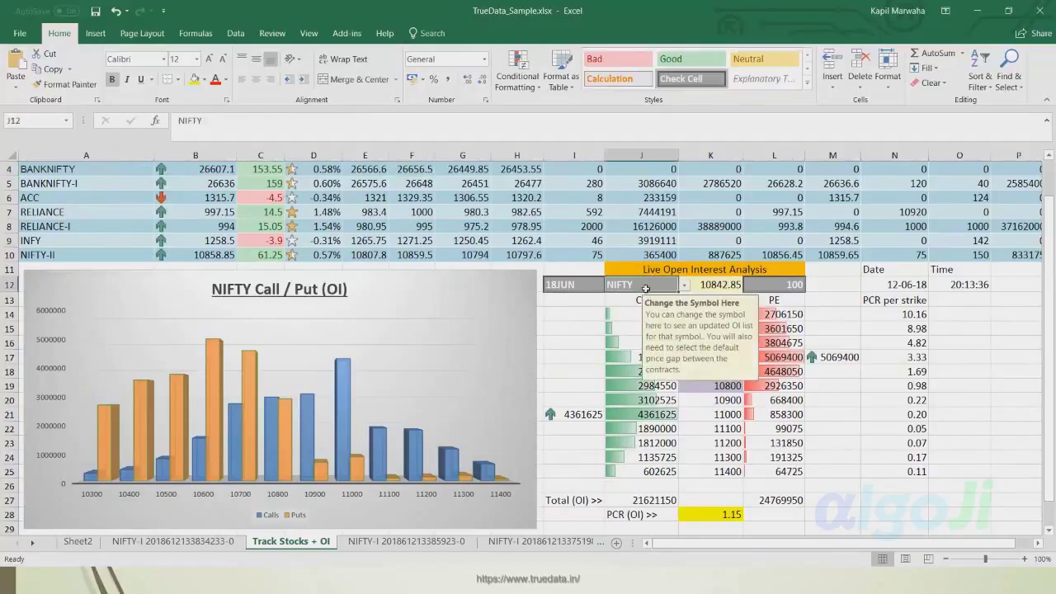
pyautogui.click(684, 285)
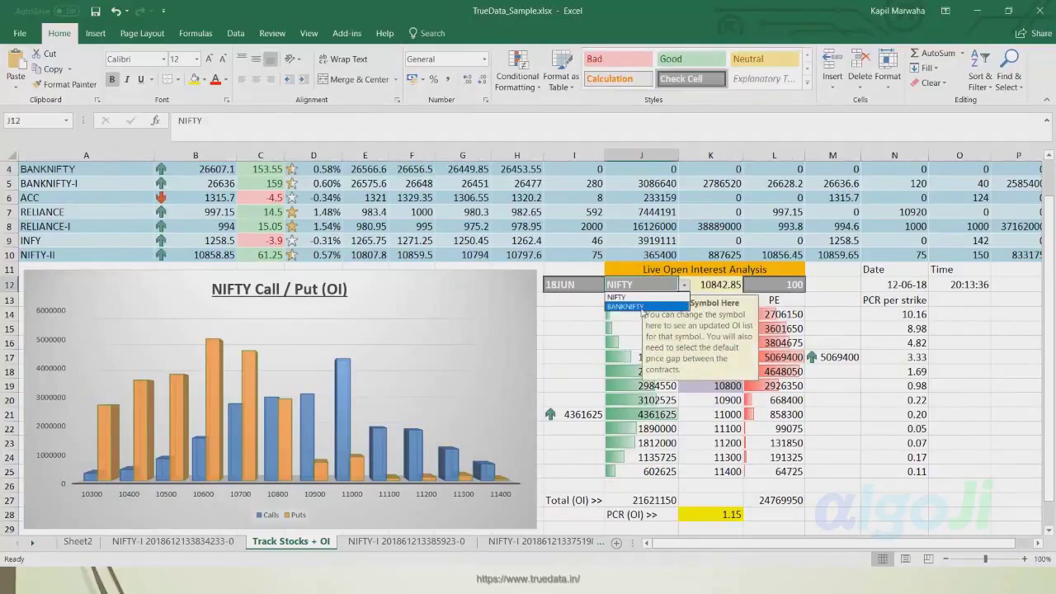
pyautogui.click(642, 307)
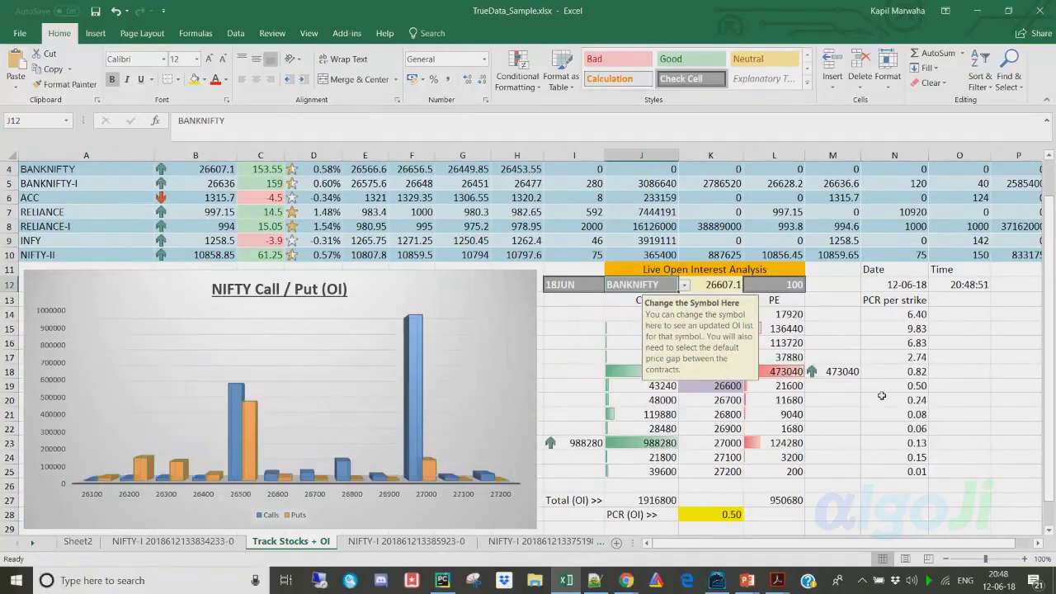
pyautogui.click(972, 408)
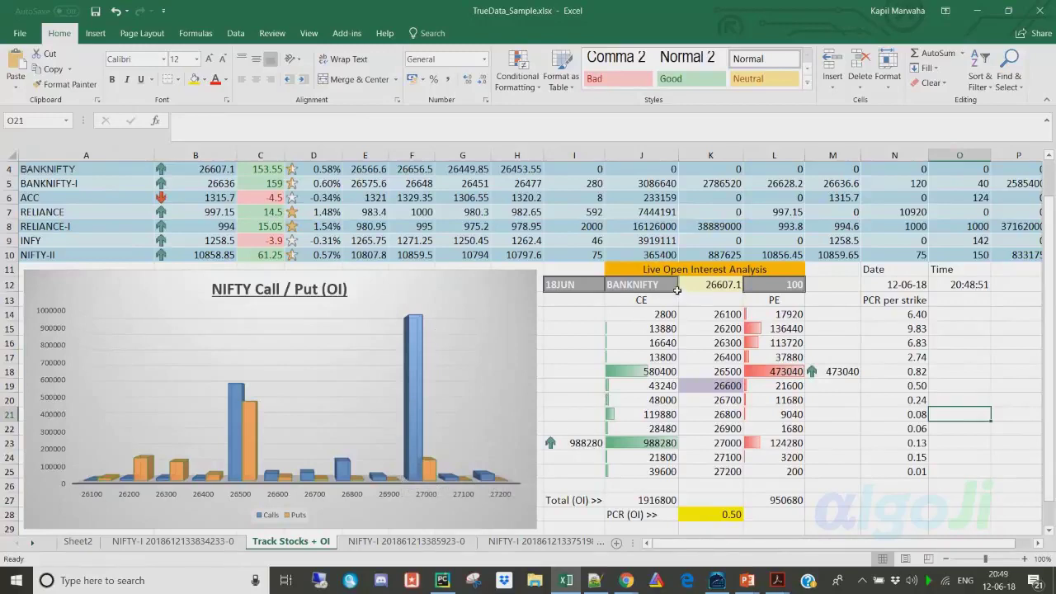
# Set the Live Open Interest Analysis symbol back to NIFTY.
pyautogui.click(653, 280)
pyautogui.click(684, 284)
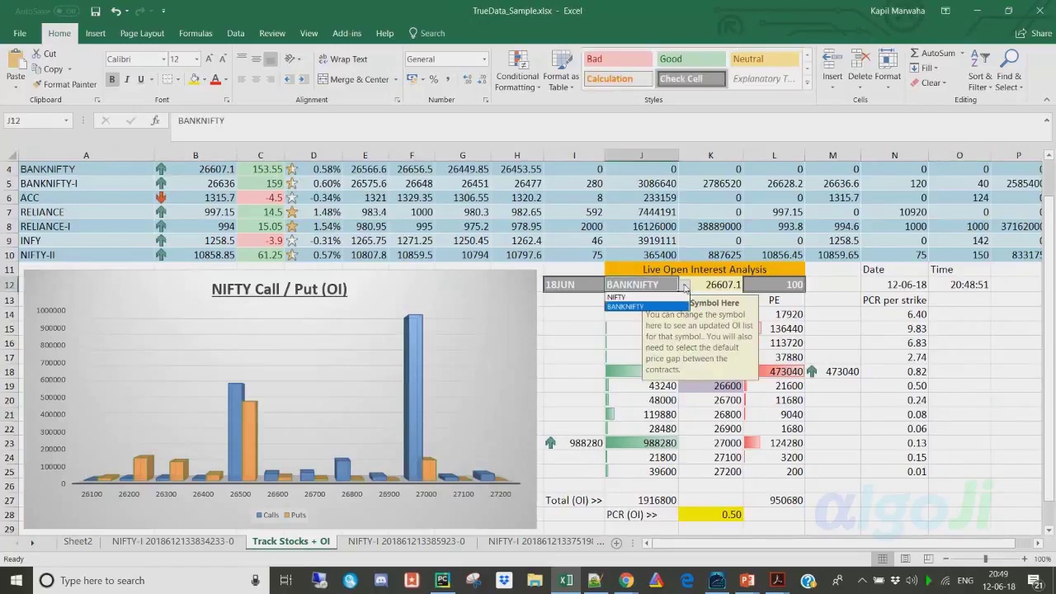
pyautogui.click(655, 297)
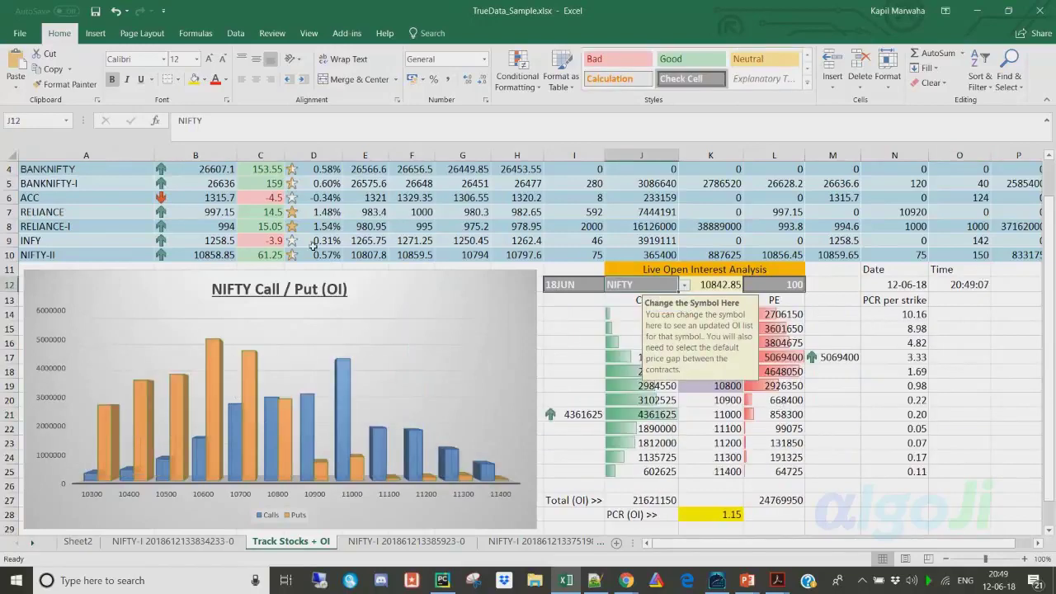
# Replace the ACC symbol in cell A6 of the stock table with TCS.
pyautogui.scroll(1, 95, 245)
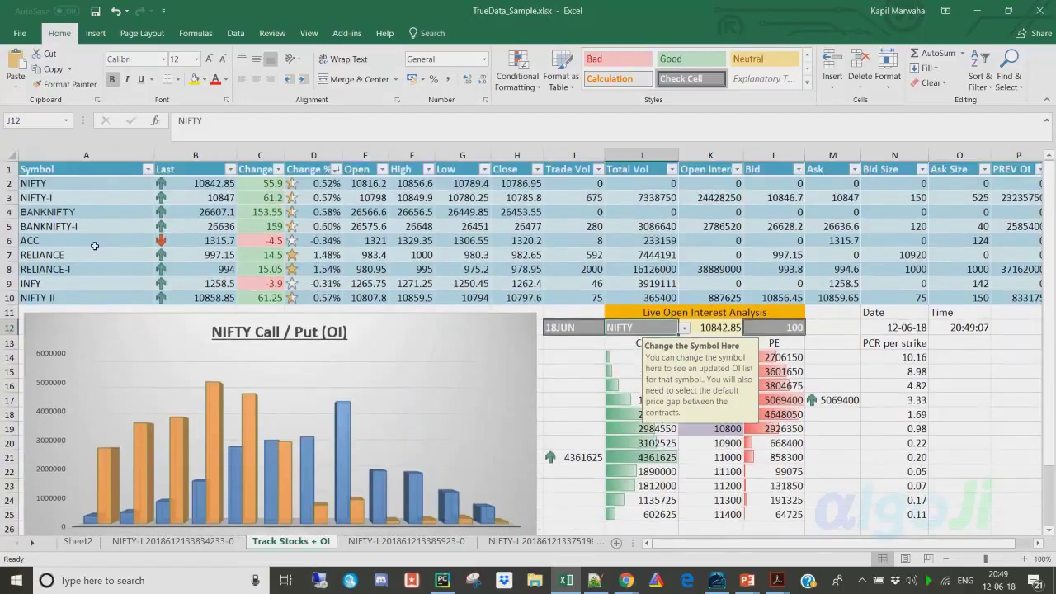
pyautogui.click(50, 240)
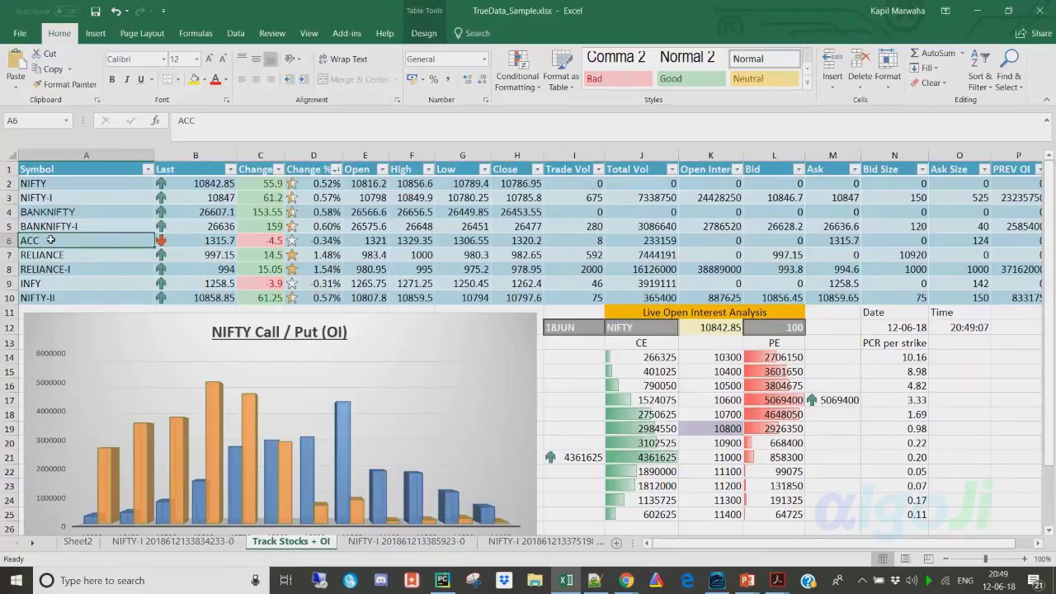
pyautogui.write('TCS')
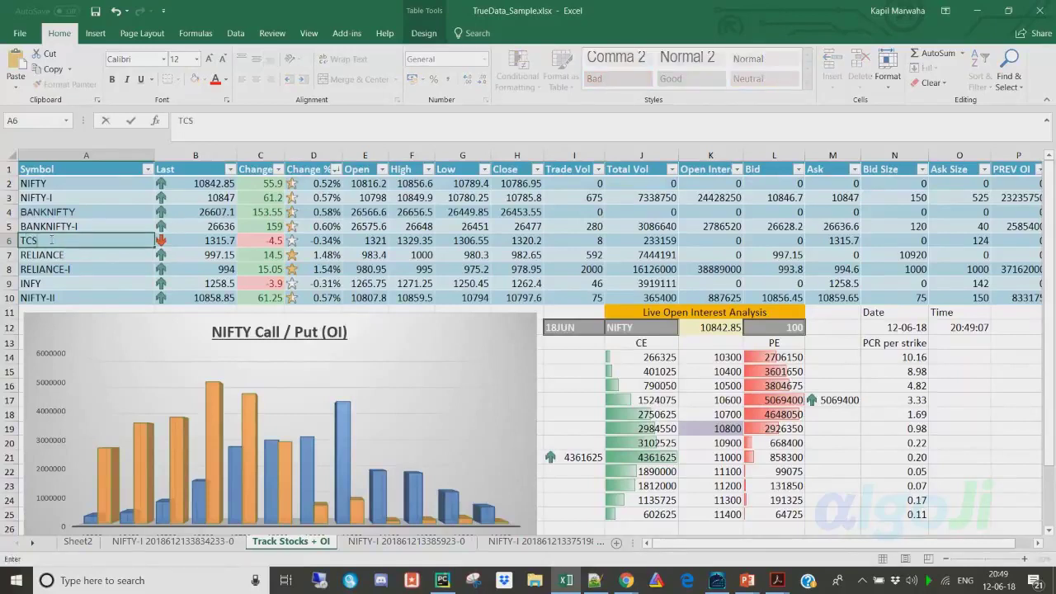
pyautogui.press('Return')
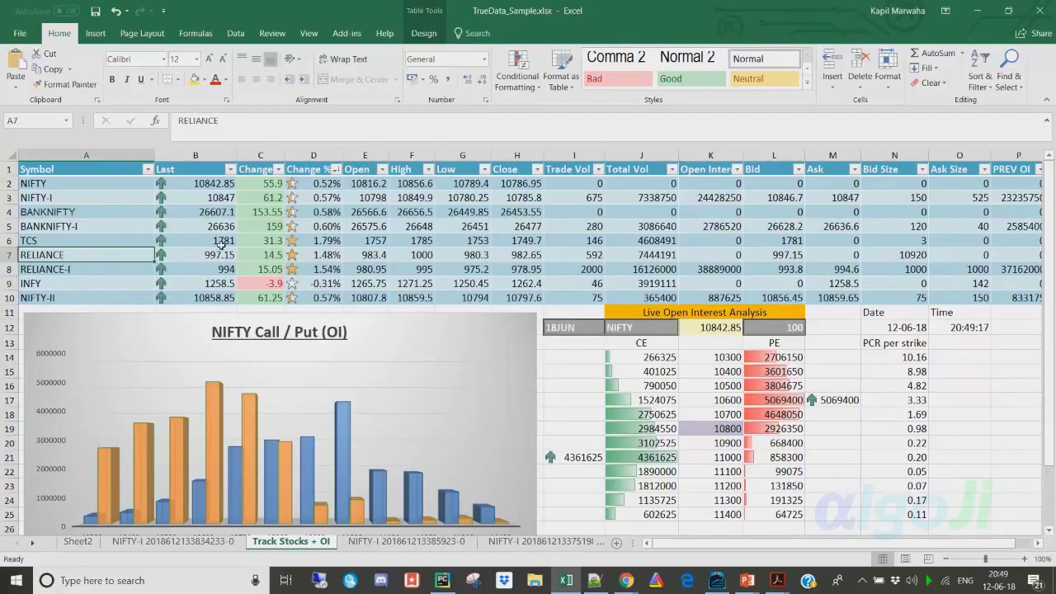
pyautogui.click(221, 245)
# Replace the NIFTY-II symbol in cell A10 of the stock table with ZEEL.
pyautogui.click(76, 298)
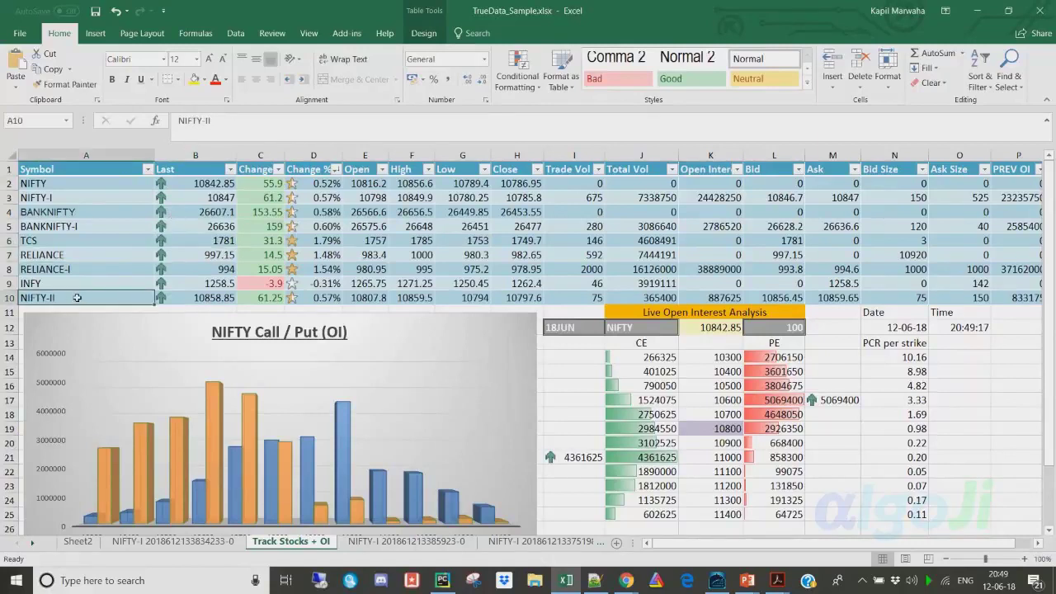
pyautogui.write('ZEEL')
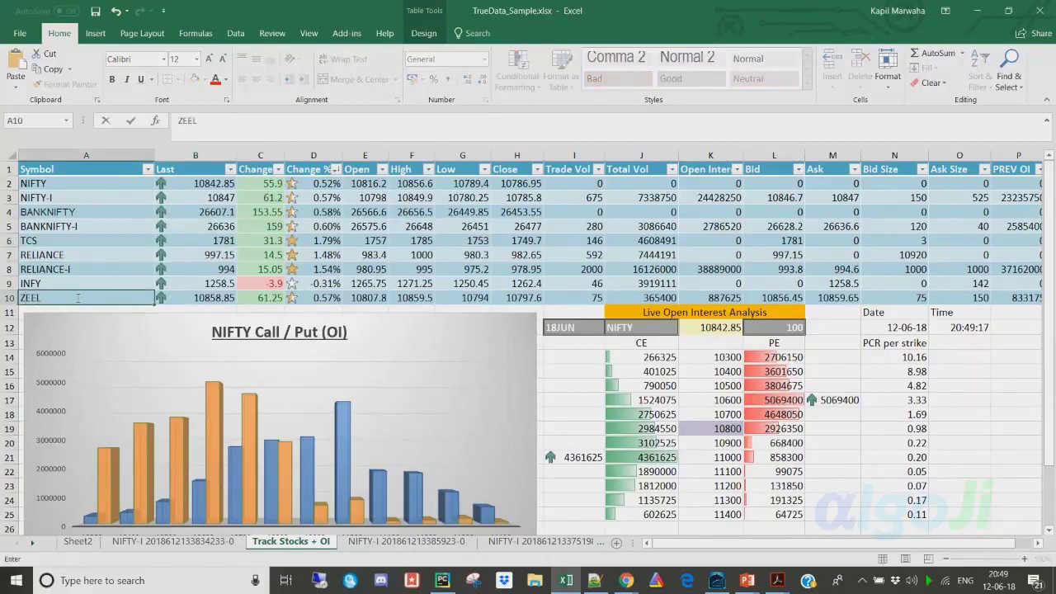
pyautogui.press('Return')
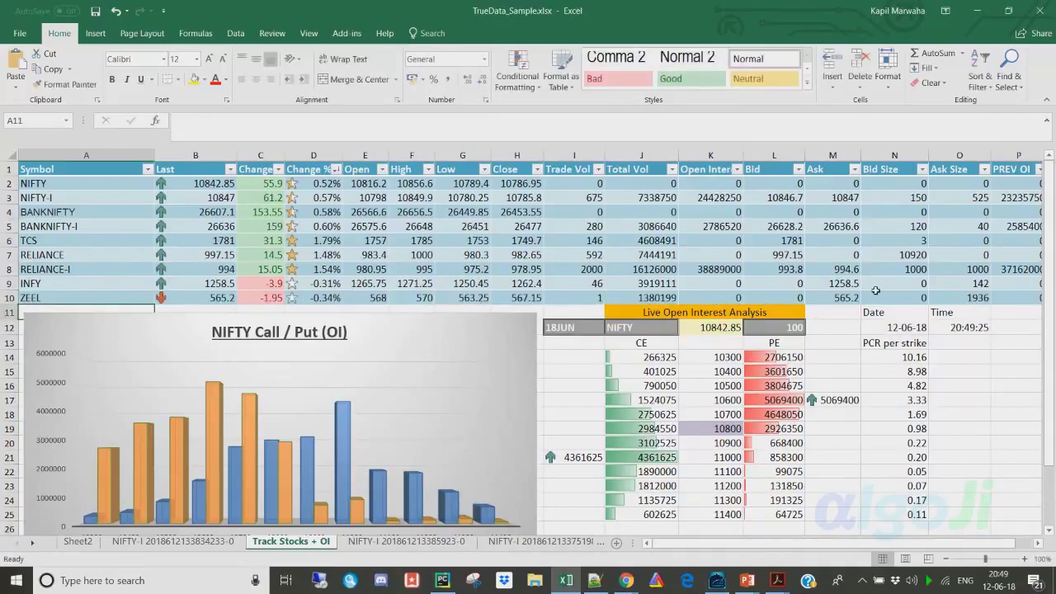
pyautogui.moveTo(825, 544)
pyautogui.mouseDown()
pyautogui.moveTo(844, 548)
pyautogui.moveTo(823, 543)
pyautogui.mouseUp()
pyautogui.moveTo(681, 549)
pyautogui.mouseDown()
pyautogui.moveTo(701, 554)
pyautogui.moveTo(683, 553)
pyautogui.mouseUp()
pyautogui.moveTo(1050, 333); pyautogui.dragTo(1035, 280)
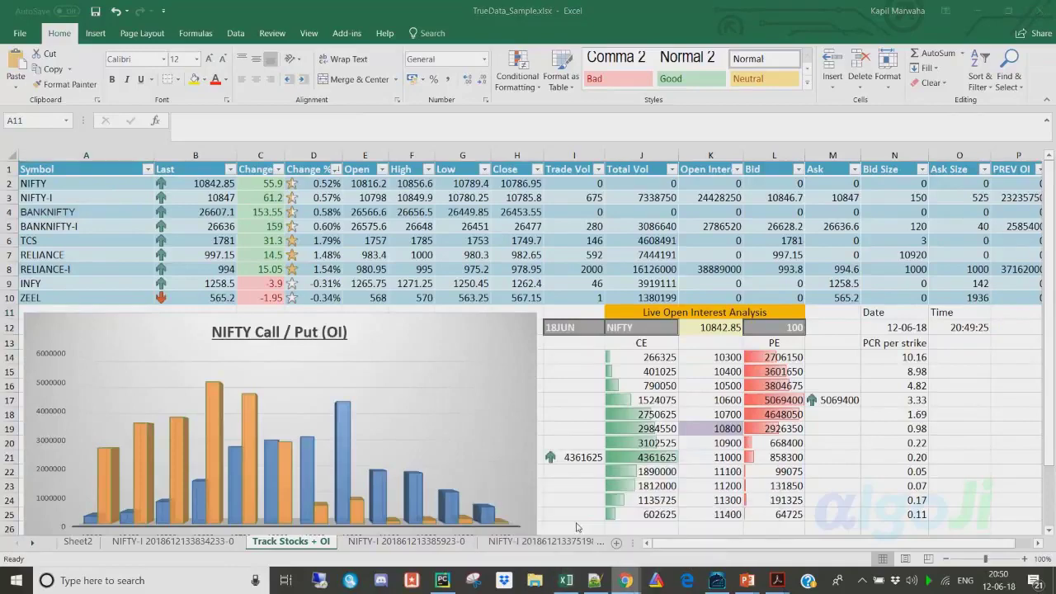
# Switch to the TrueData website in Chrome and open the Knowledge Base of its support site.
pyautogui.hotkey('alt', 'Tab')
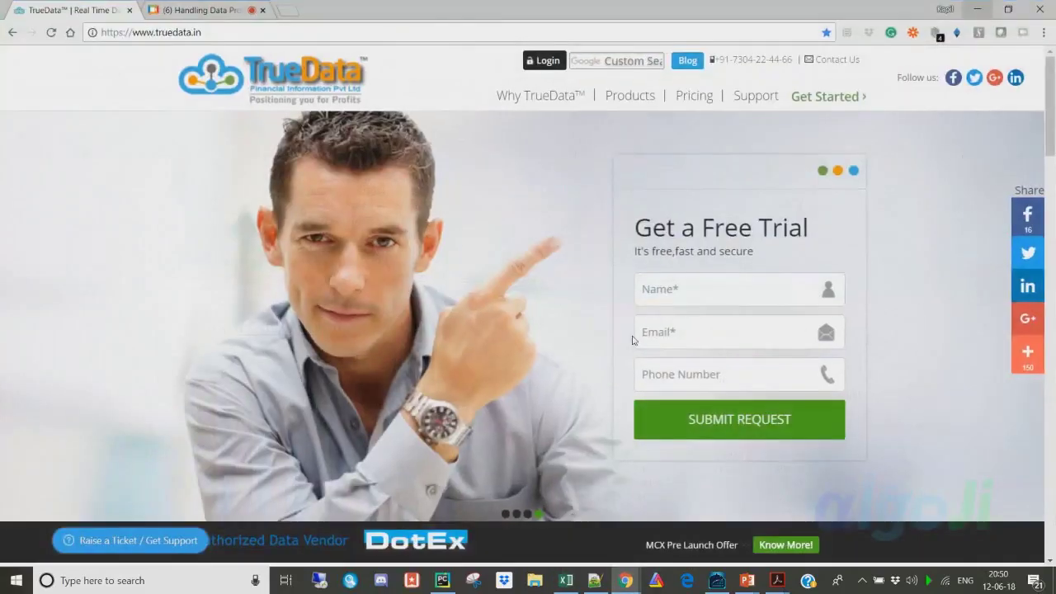
pyautogui.click(108, 540)
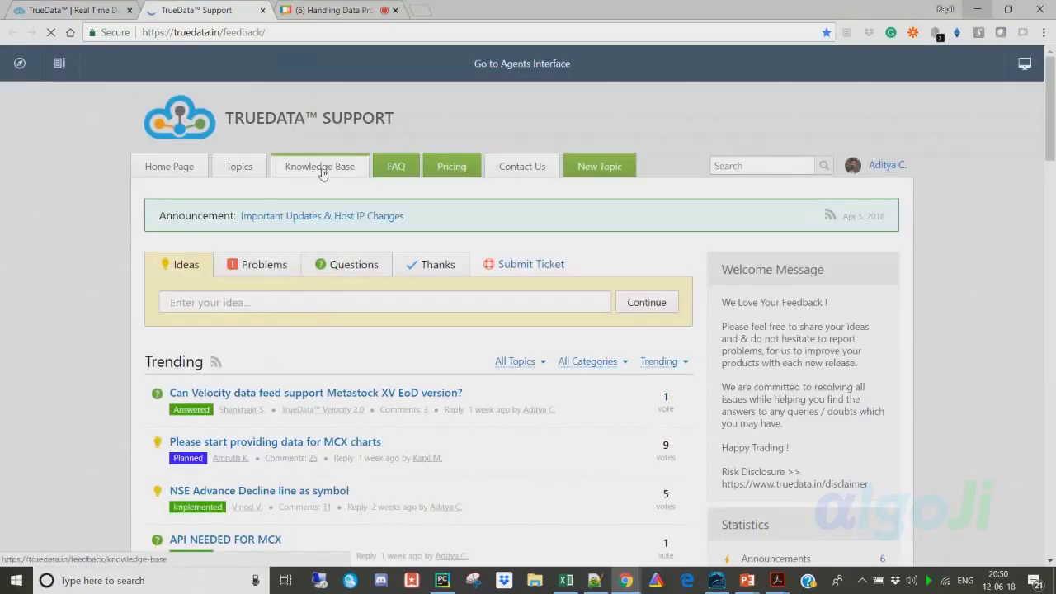
pyautogui.click(322, 173)
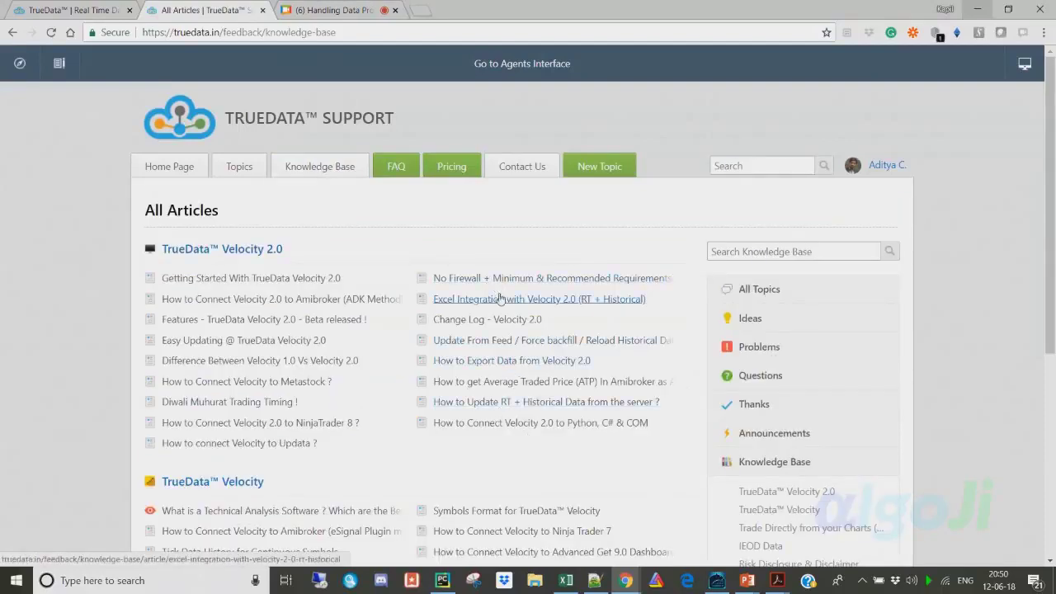
# Open the Excel Integration with Velocity 2.0 (RT + Historical) article and examine its plugin setup steps, RTD formulas and sample charts.
pyautogui.click(506, 304)
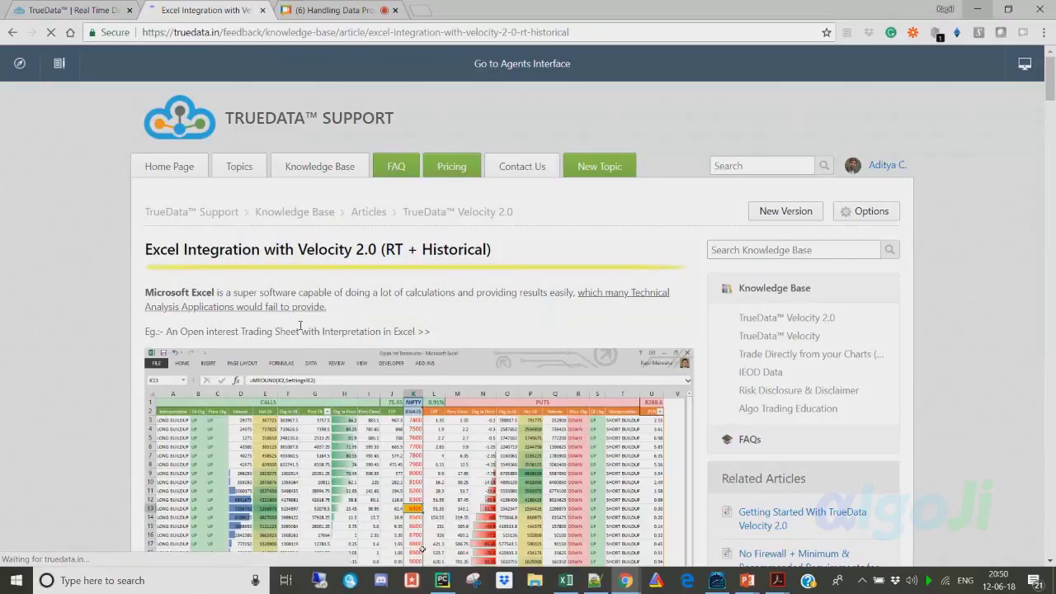
pyautogui.scroll(-3, 300, 326)
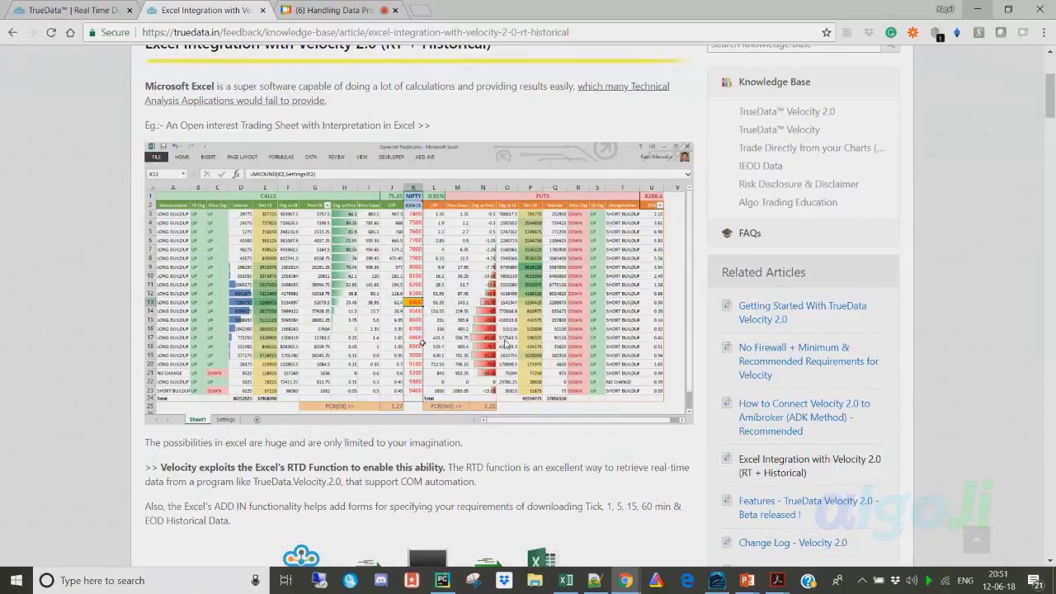
pyautogui.scroll(-1, 454, 363)
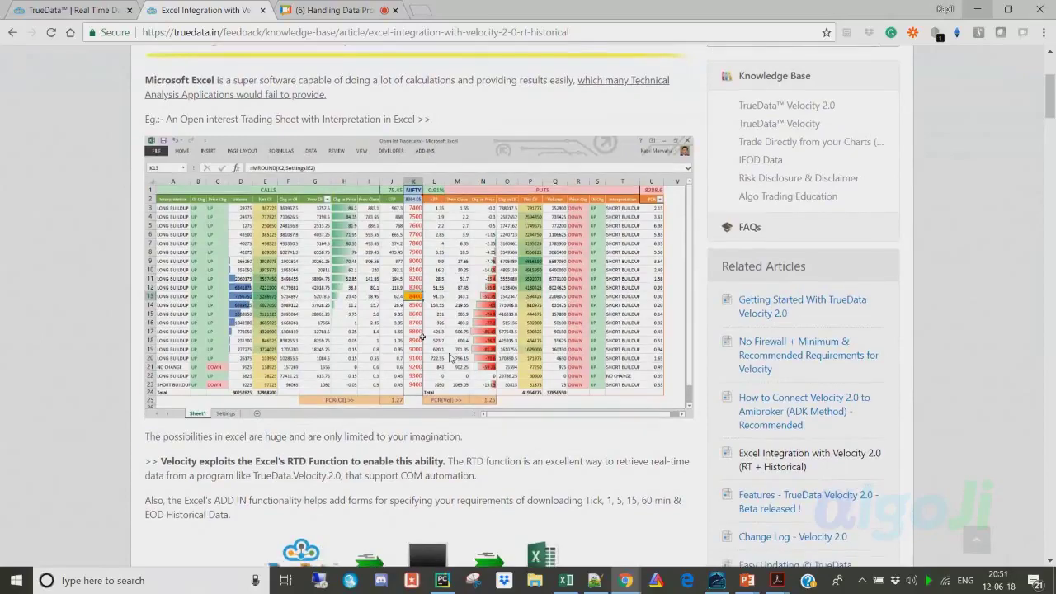
pyautogui.scroll(-3, 452, 356)
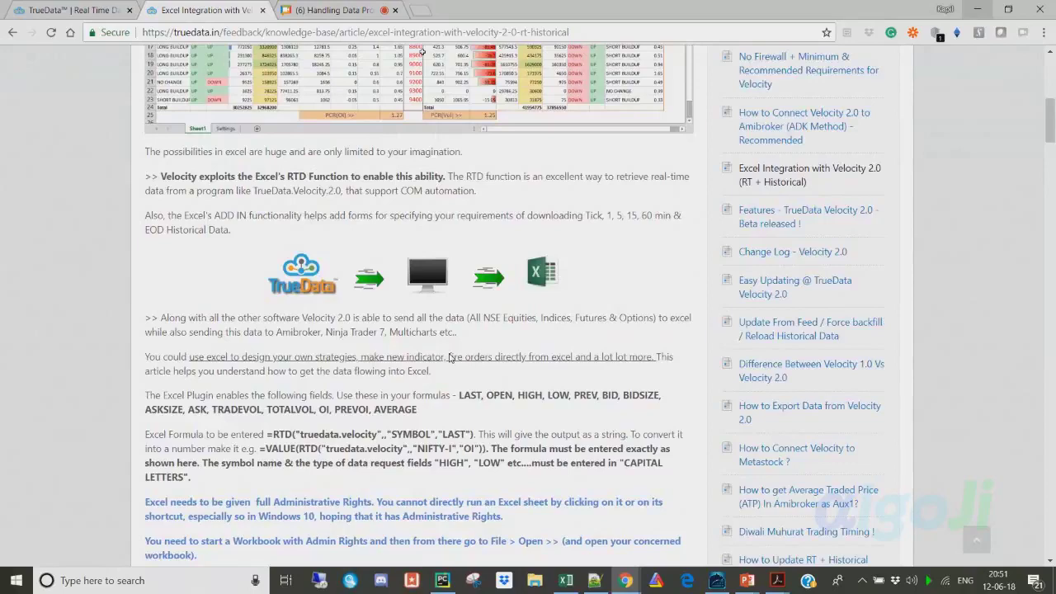
pyautogui.scroll(-5, 451, 357)
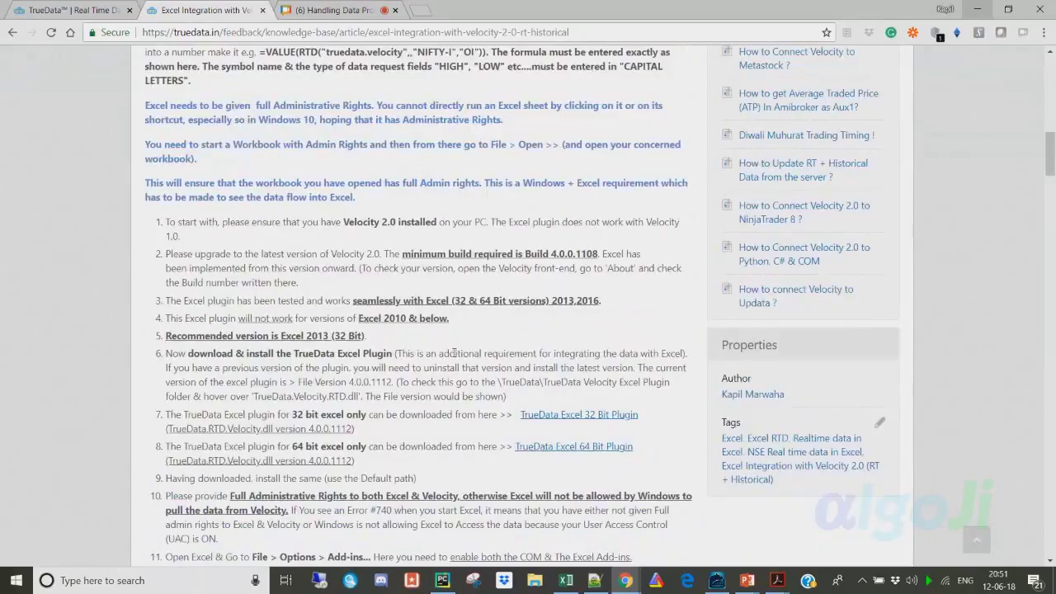
pyautogui.scroll(-10, 459, 349)
pyautogui.scroll(1, 465, 346)
pyautogui.scroll(-2, 467, 345)
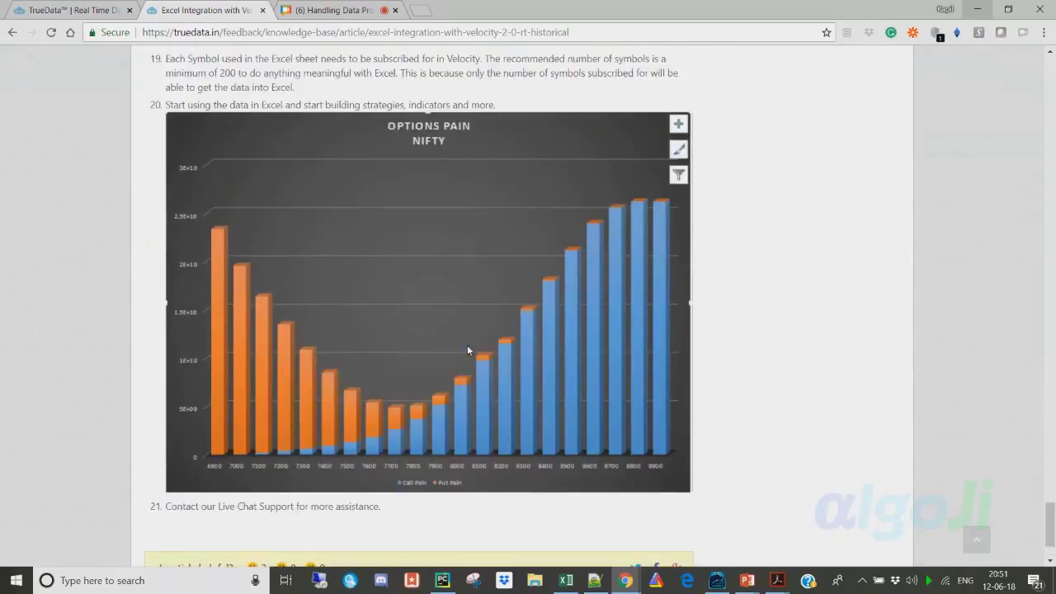
pyautogui.scroll(1, 467, 350)
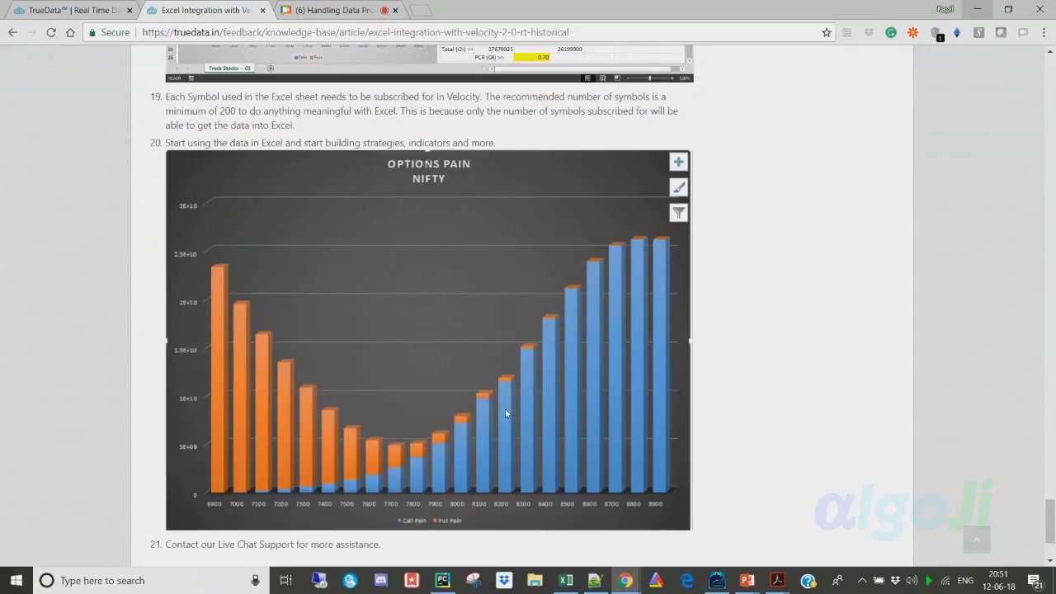
pyautogui.click(1051, 366)
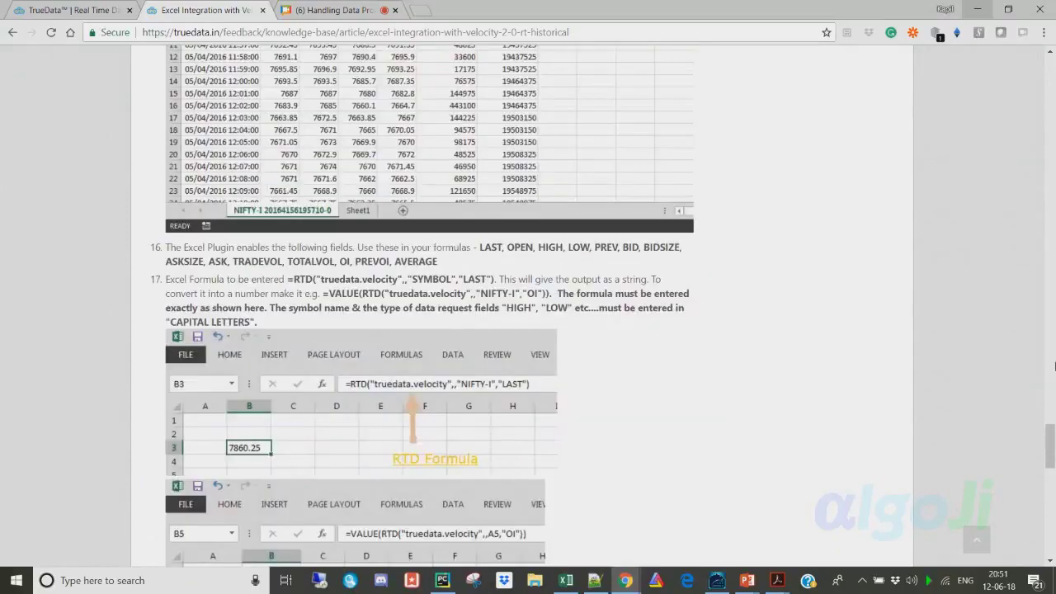
pyautogui.moveTo(1051, 447); pyautogui.dragTo(1050, 74)
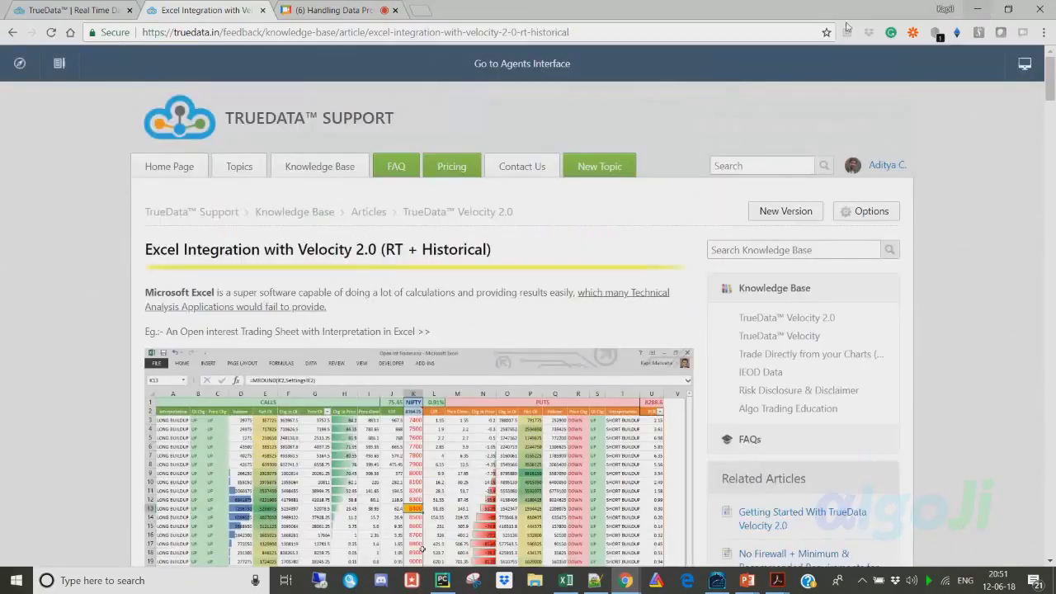
# Switch back to the TrueData_Sample.xlsx workbook in Excel and download the daily history of NIFTY-I with the TrueData add-in, keeping the default dates.
pyautogui.click(74, 10)
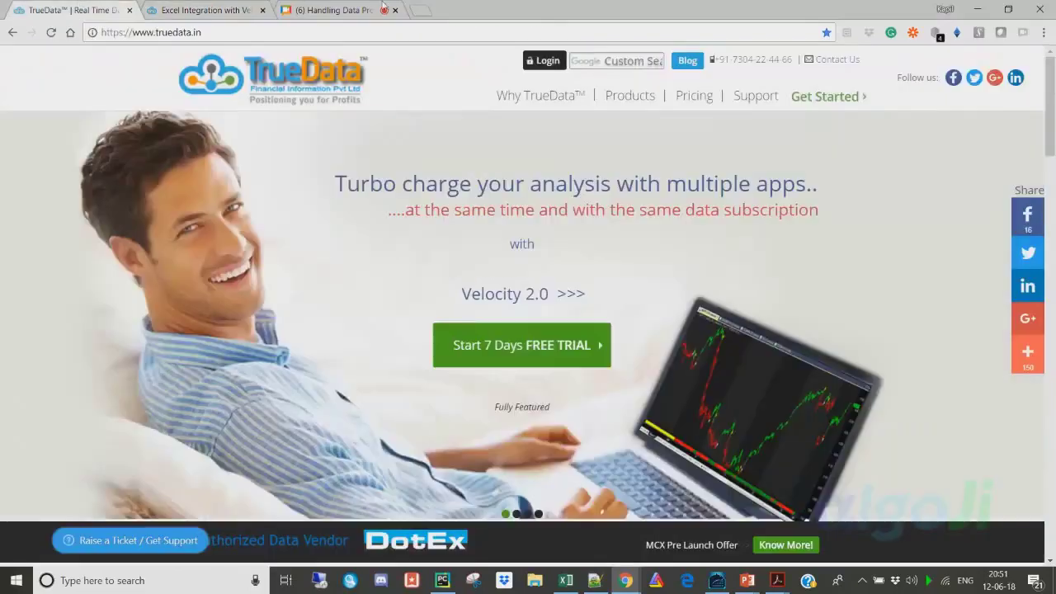
pyautogui.click(987, 10)
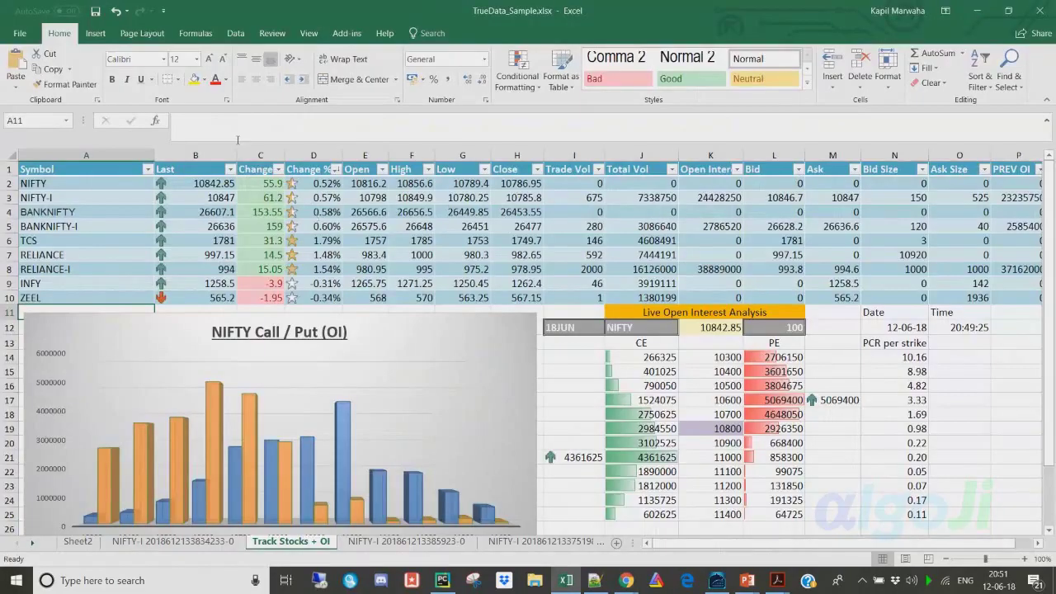
pyautogui.click(347, 33)
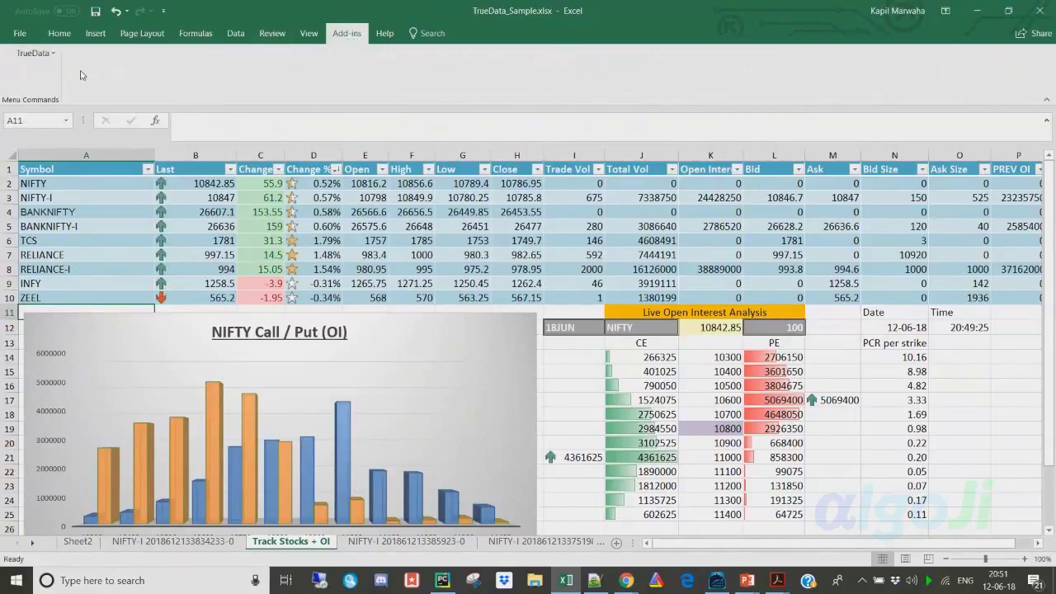
pyautogui.click(50, 54)
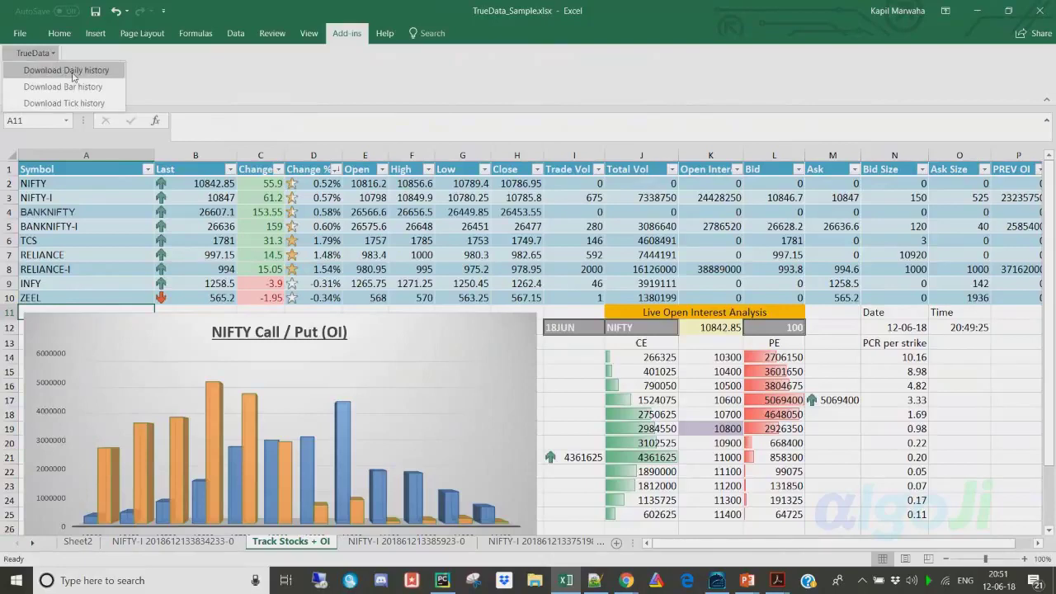
pyautogui.click(72, 73)
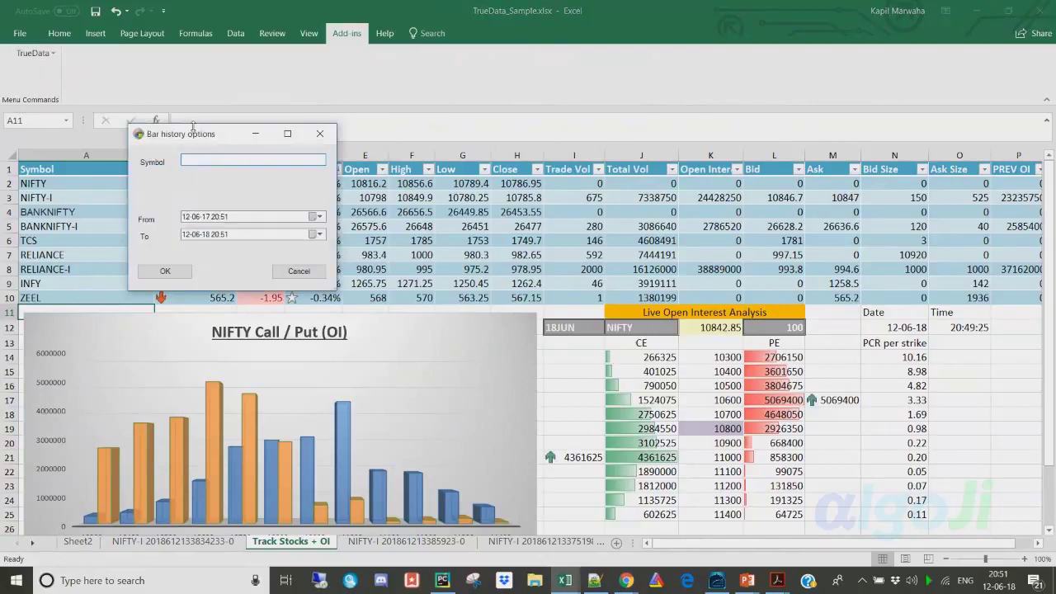
pyautogui.moveTo(189, 139); pyautogui.dragTo(280, 70)
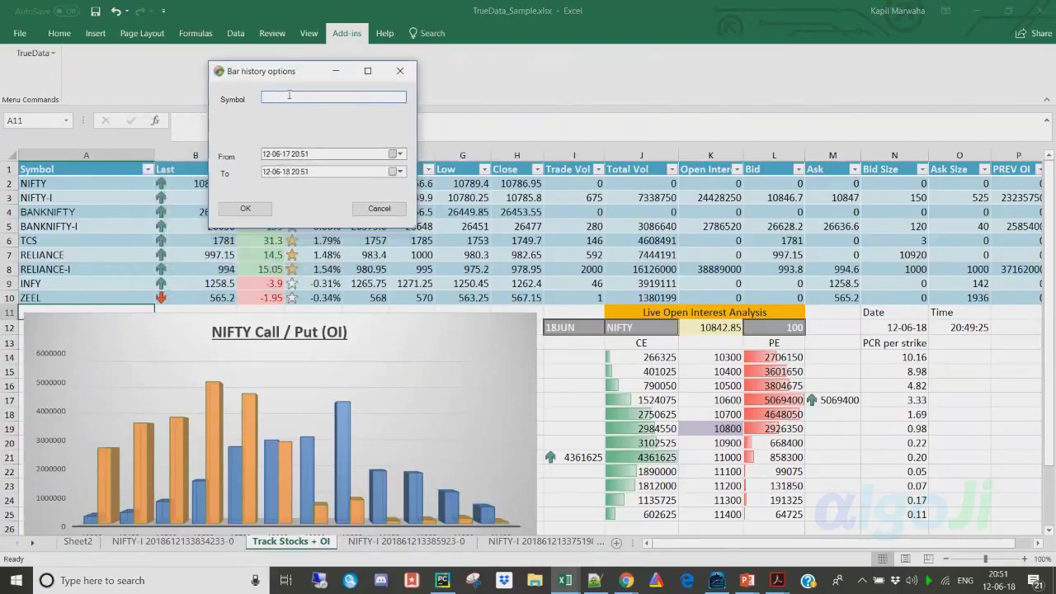
pyautogui.write('NIFTY-I')
pyautogui.click(245, 209)
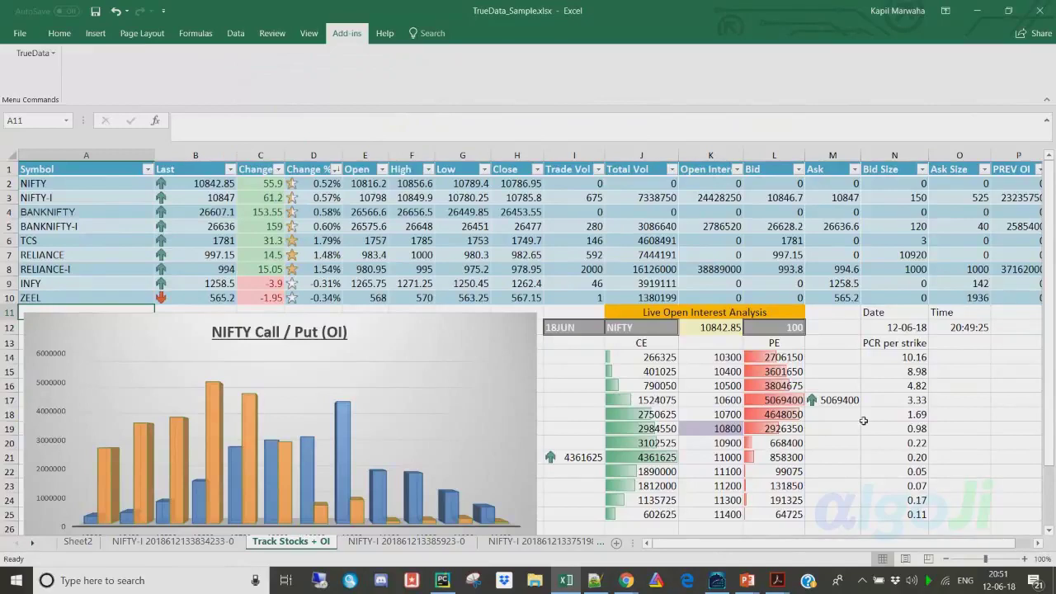
# Examine the earlier NIFTY-I minute-bar and daily history sheets, selecting the price and volume data from B2 to F56 in the daily one.
pyautogui.click(971, 423)
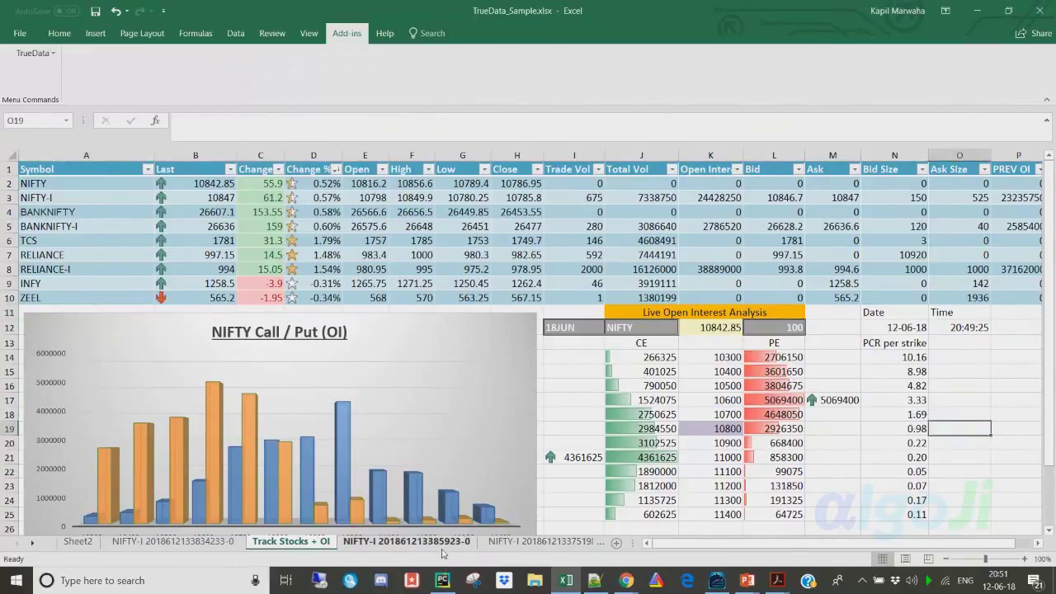
pyautogui.click(407, 542)
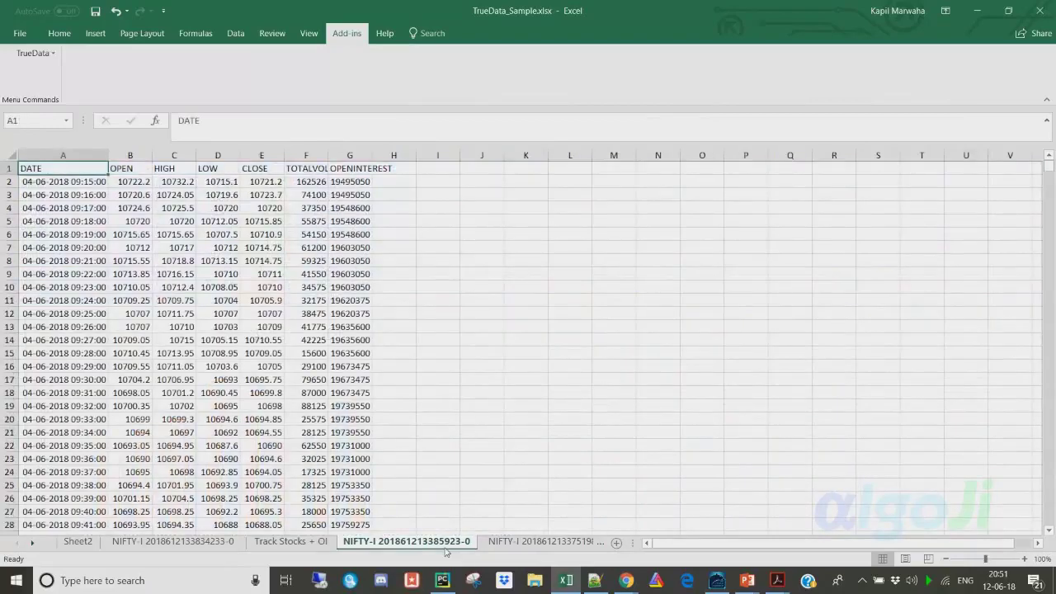
pyautogui.click(541, 542)
pyautogui.moveTo(92, 181); pyautogui.dragTo(282, 566)
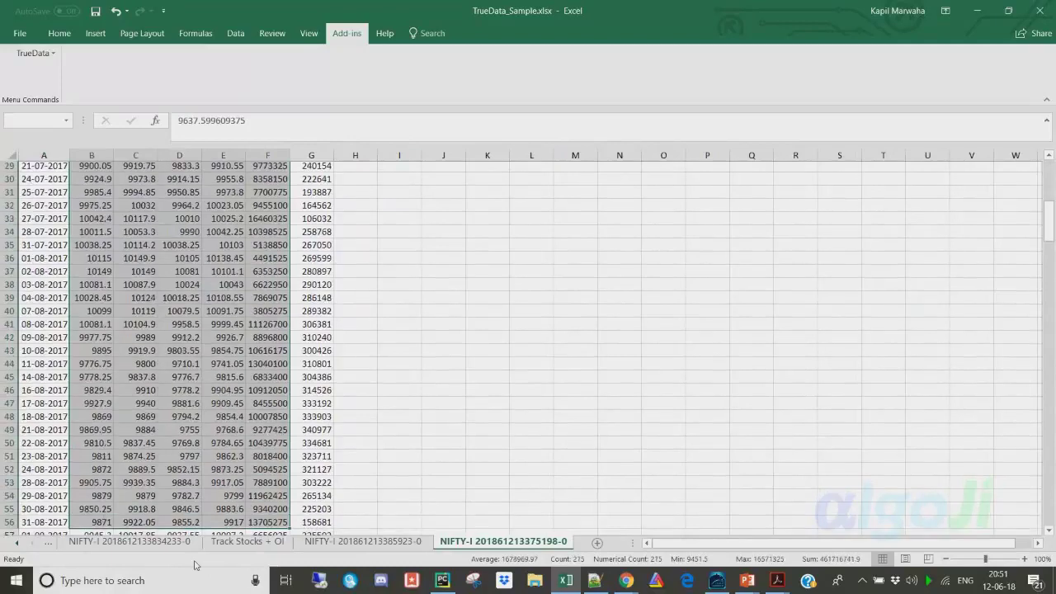
pyautogui.moveTo(45, 181)
pyautogui.mouseDown()
pyautogui.moveTo(311, 182)
pyautogui.moveTo(297, 486)
pyautogui.moveTo(280, 474)
pyautogui.mouseUp()
# Examine the newly downloaded NIFTY-I daily history, from the first row's date and open interest through the rows below.
pyautogui.click(63, 182)
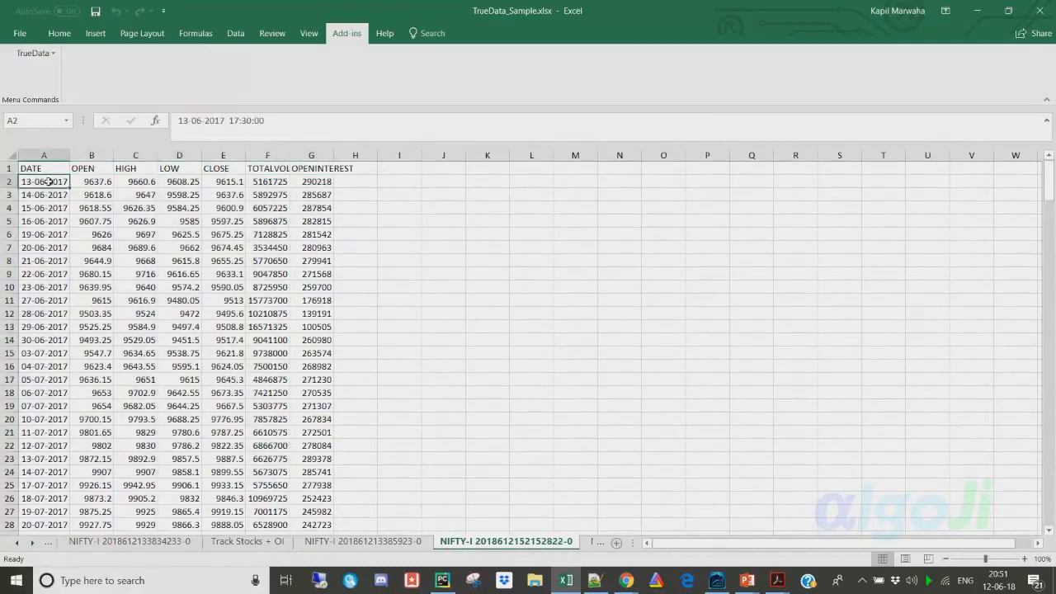
pyautogui.click(325, 183)
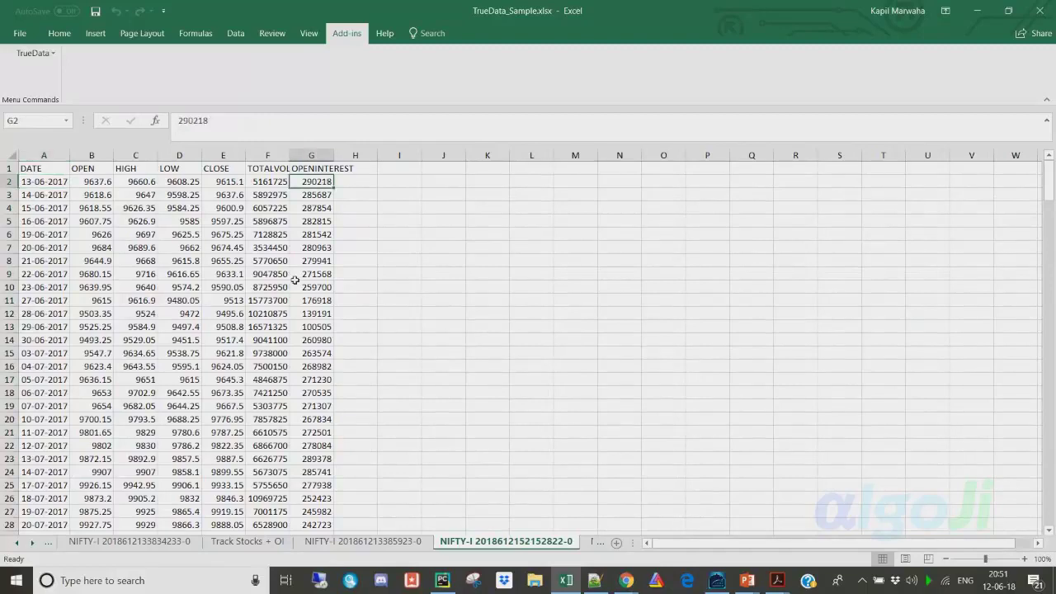
pyautogui.scroll(-20, 295, 281)
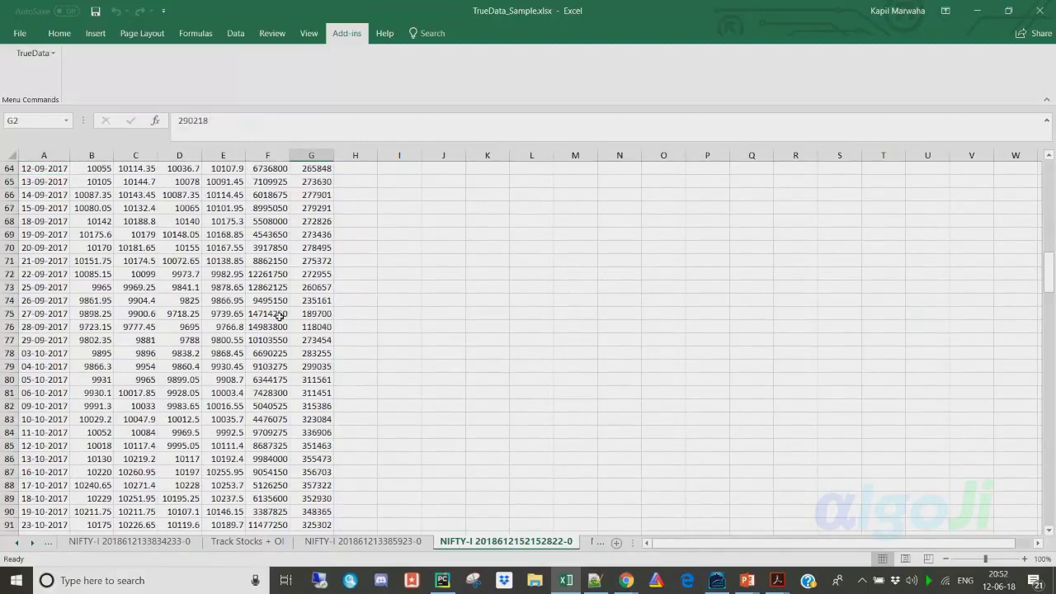
pyautogui.scroll(-7, 280, 316)
pyautogui.scroll(20, 271, 307)
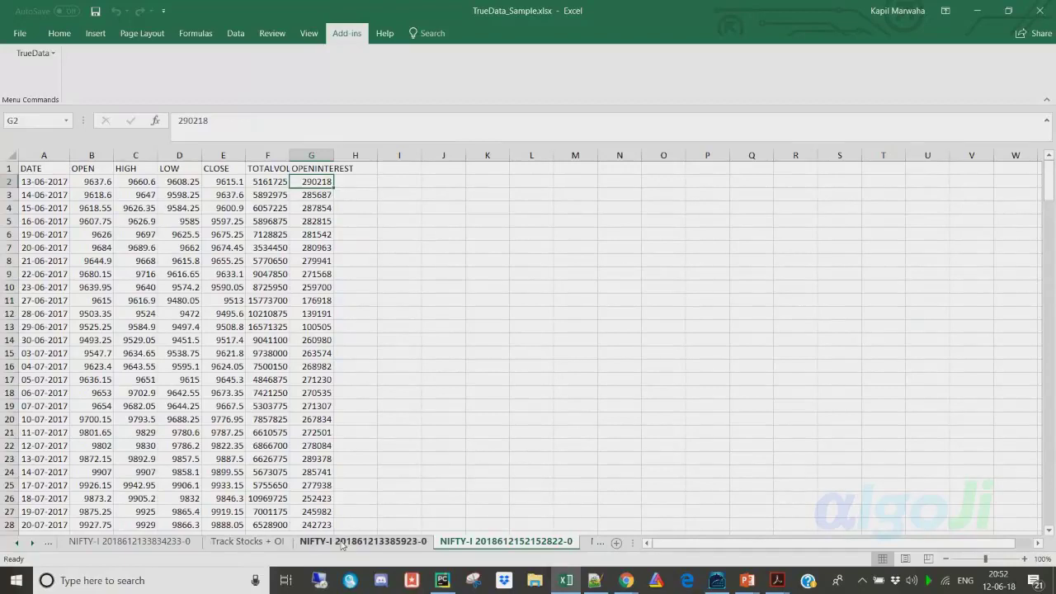
# Look through the other history sheets, the NIFTY-I tick data and Sheet2, and return to the Track Stocks + OI sheet.
pyautogui.click(589, 542)
pyautogui.click(519, 541)
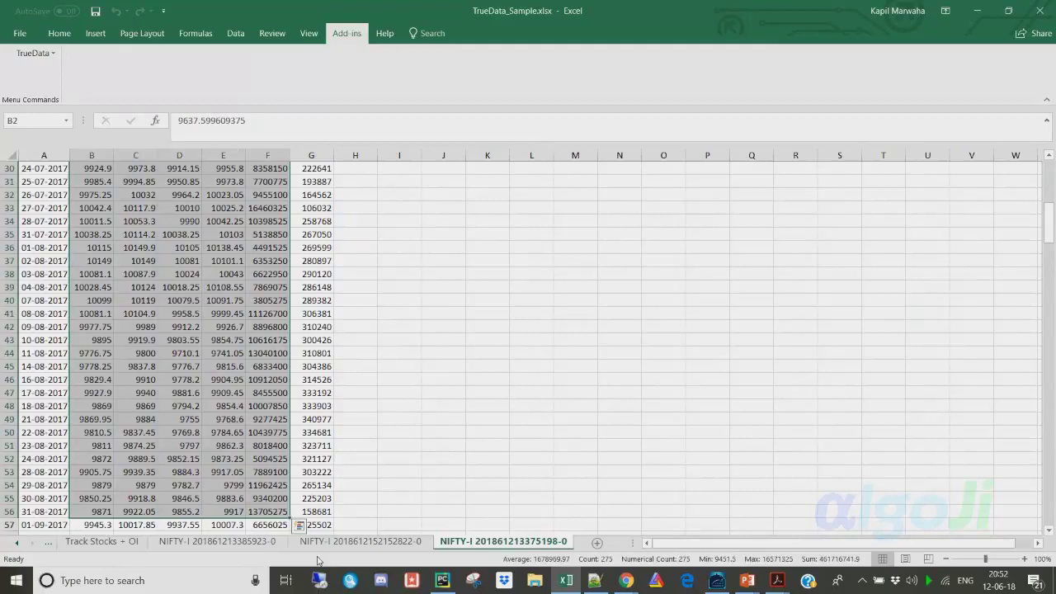
pyautogui.click(253, 542)
pyautogui.click(48, 542)
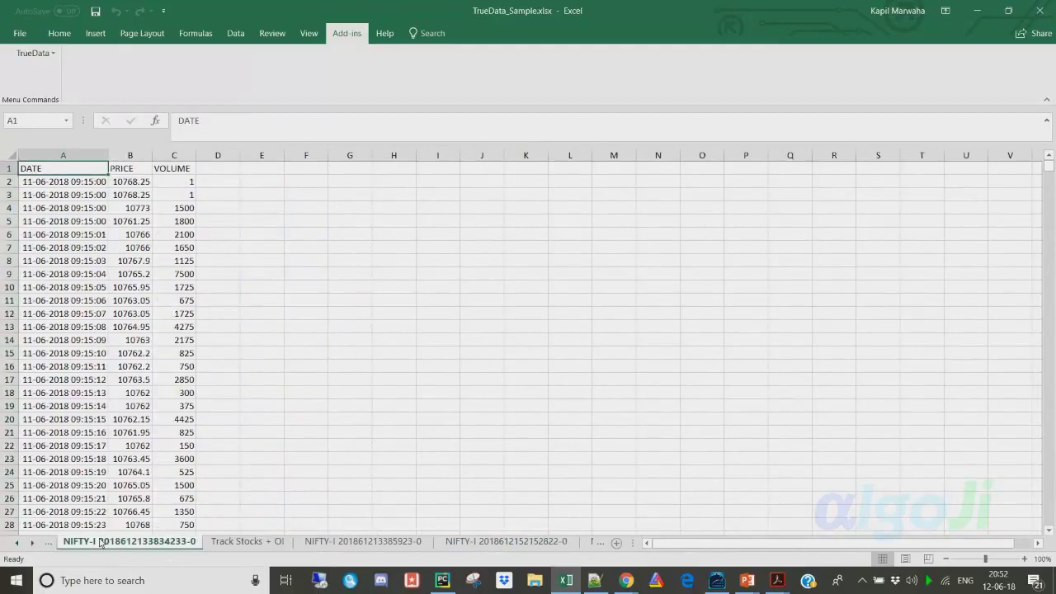
pyautogui.click(56, 544)
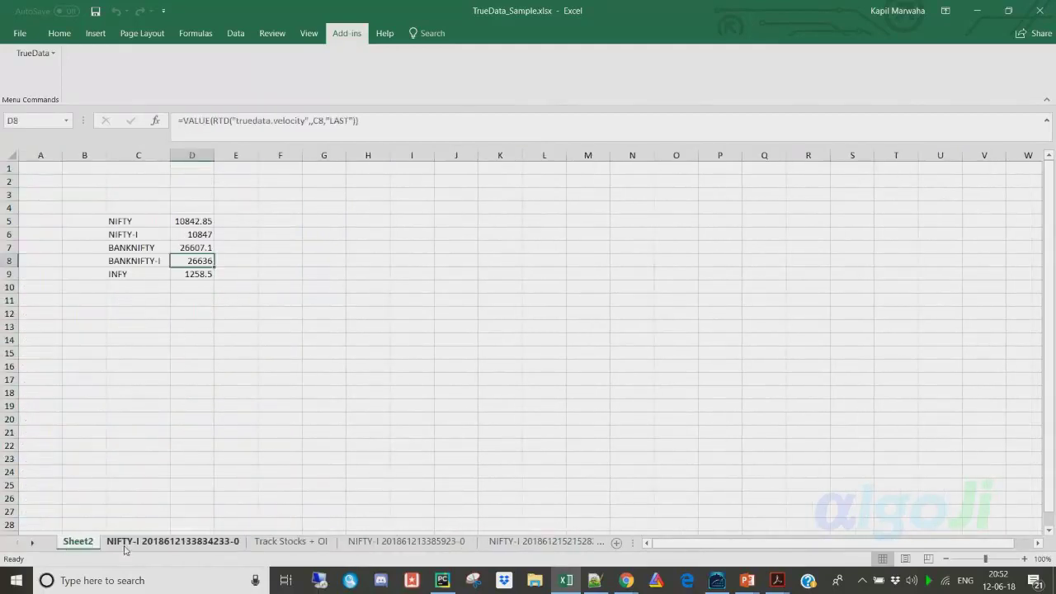
pyautogui.click(173, 542)
pyautogui.click(282, 544)
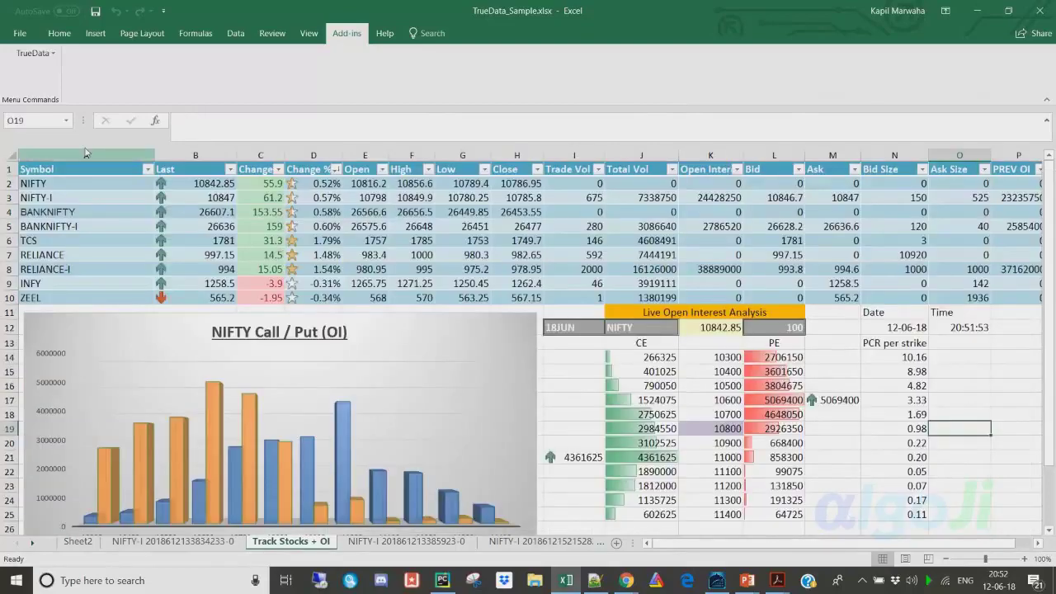
# Download the bar history of NIFTY-I with the TrueData add-in as 1 minute bars, keeping the default date range.
pyautogui.click(48, 57)
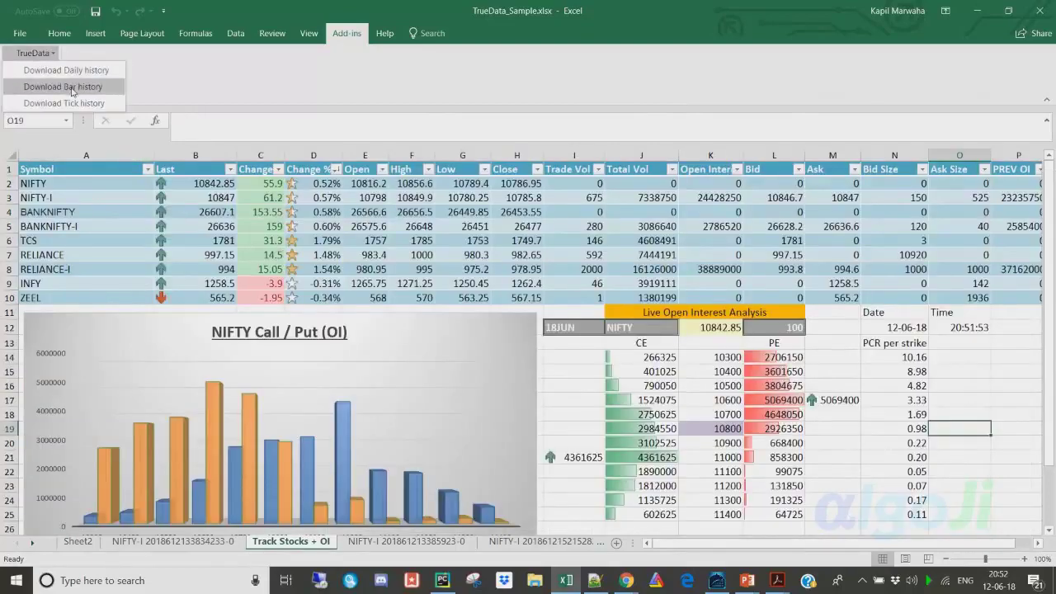
pyautogui.click(72, 93)
pyautogui.click(112, 52)
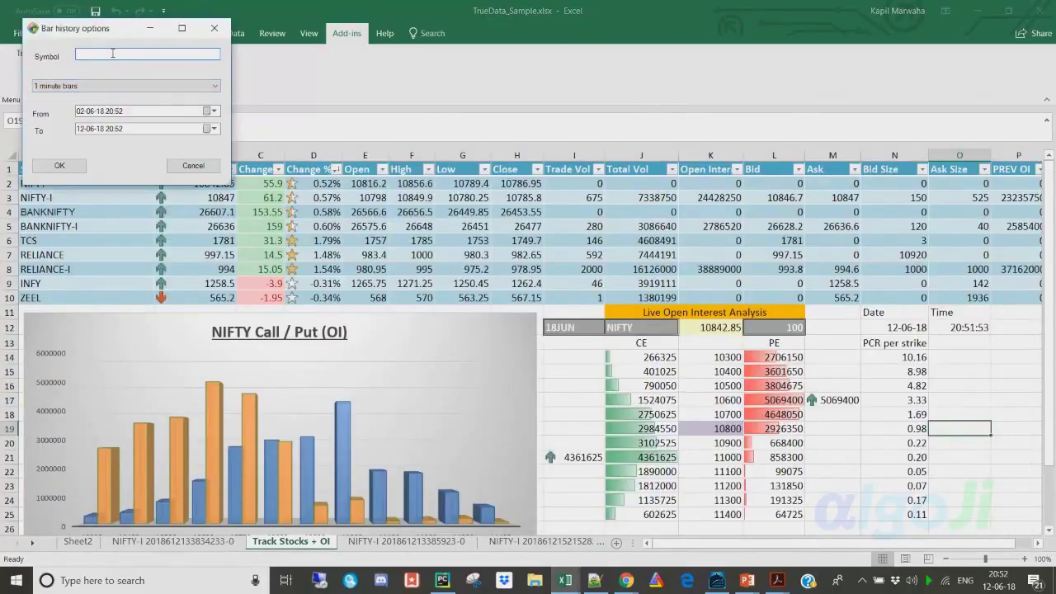
pyautogui.write('NIFTY-I')
pyautogui.click(149, 83)
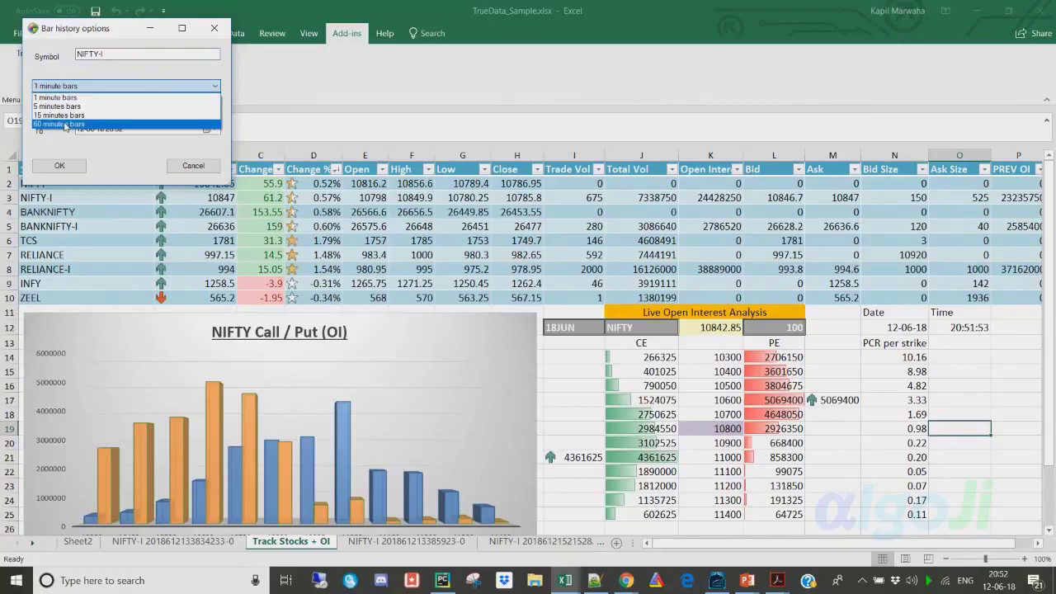
pyautogui.click(70, 97)
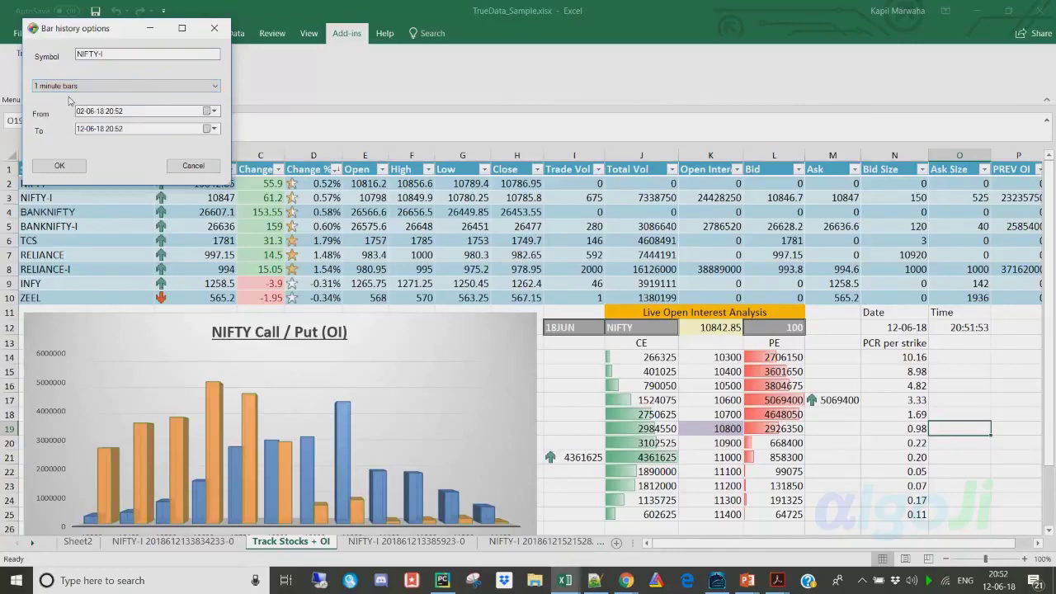
pyautogui.click(70, 168)
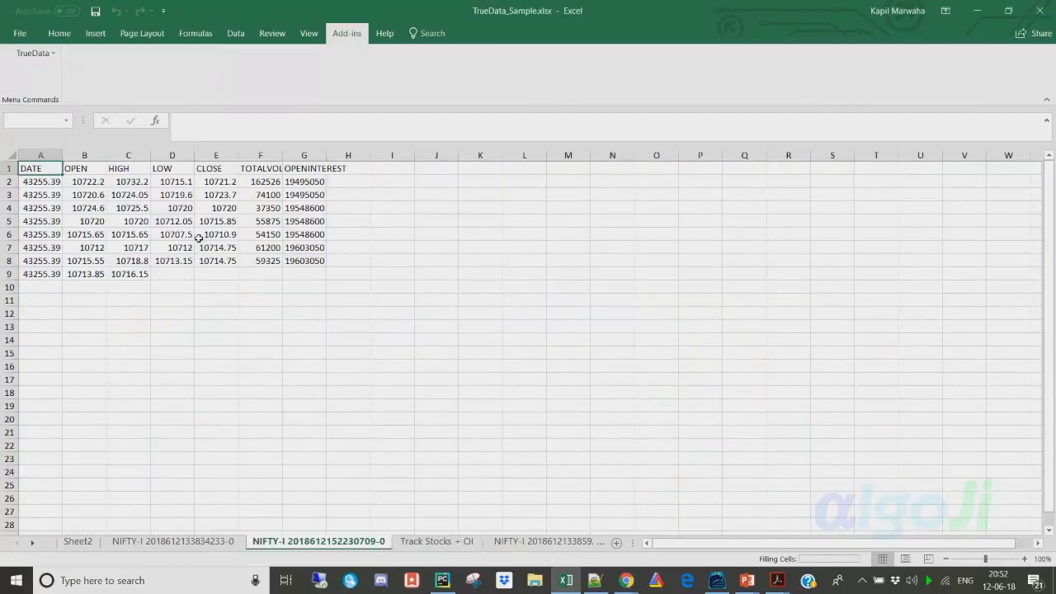
# Check the first timestamps and the open interest value in the downloaded NIFTY-I 1-minute bar data.
pyautogui.click(60, 183)
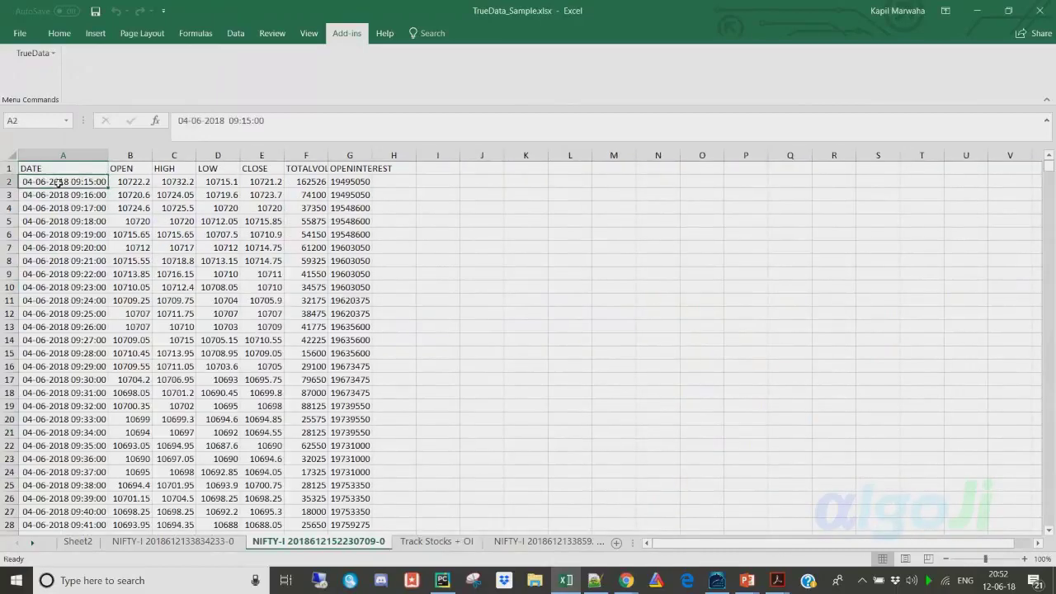
pyautogui.click(335, 182)
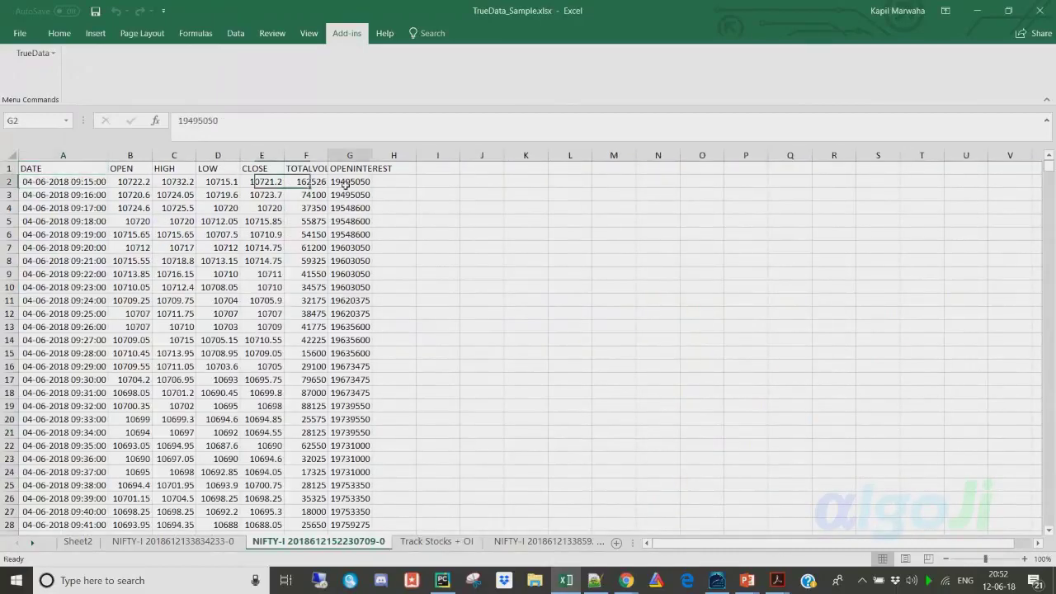
pyautogui.click(97, 182)
pyautogui.click(98, 196)
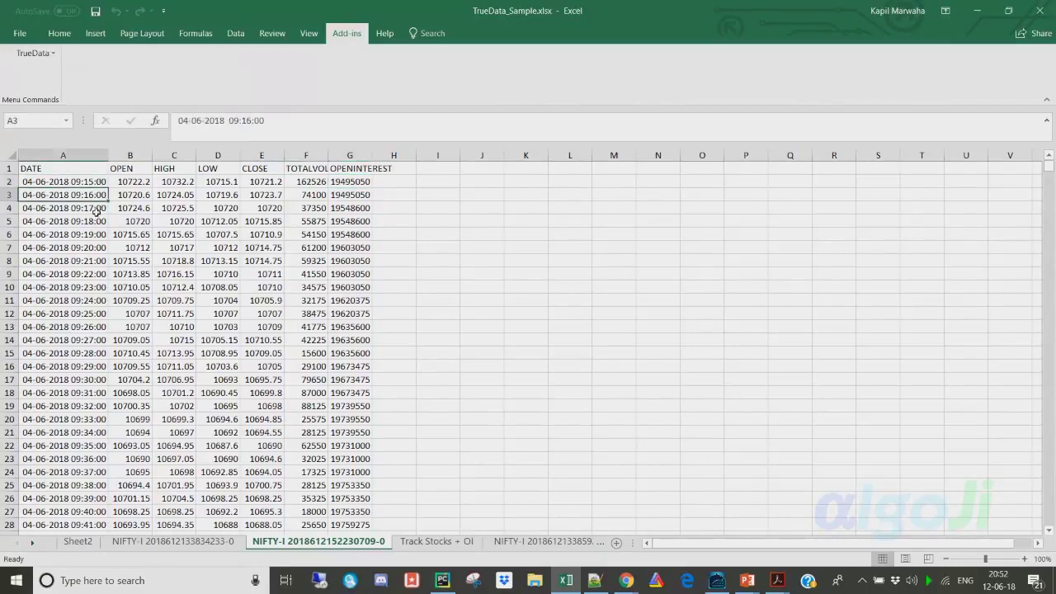
# Download the tick history of NIFTY-I with the TrueData add-in, keeping the default date range.
pyautogui.click(97, 209)
pyautogui.click(38, 183)
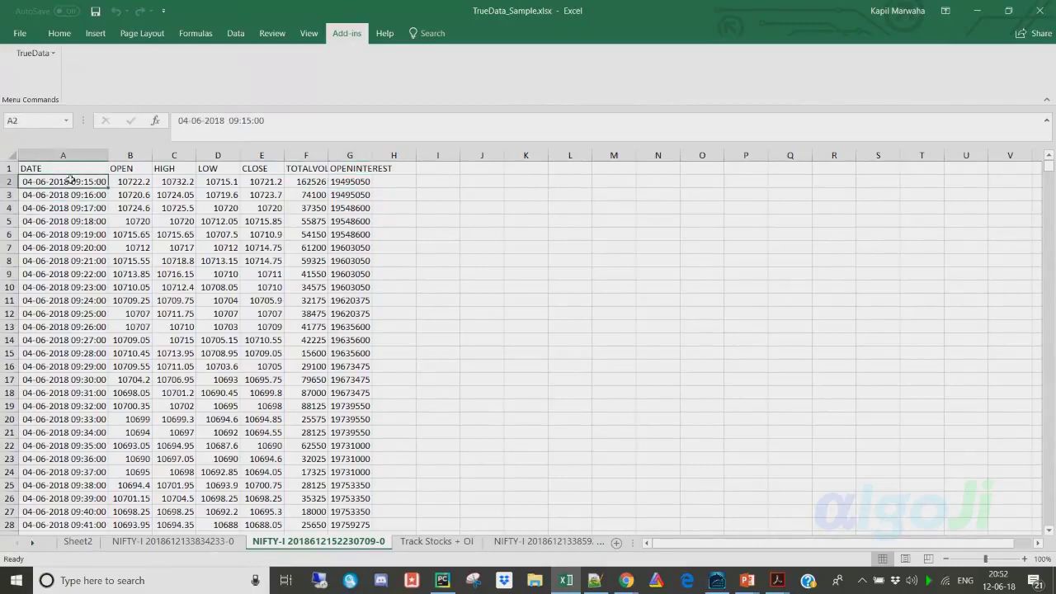
pyautogui.click(33, 53)
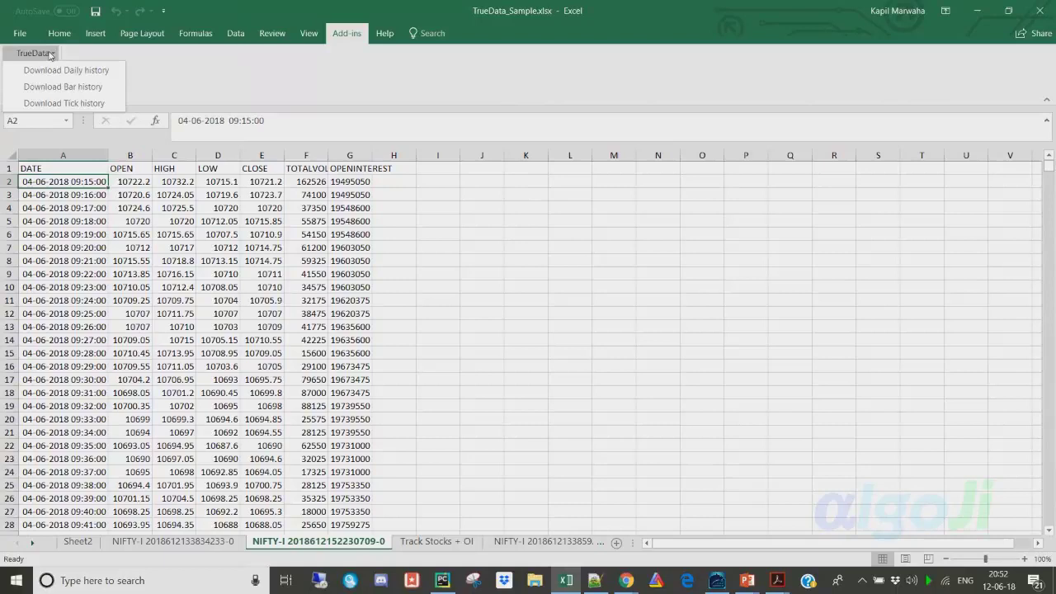
pyautogui.click(64, 103)
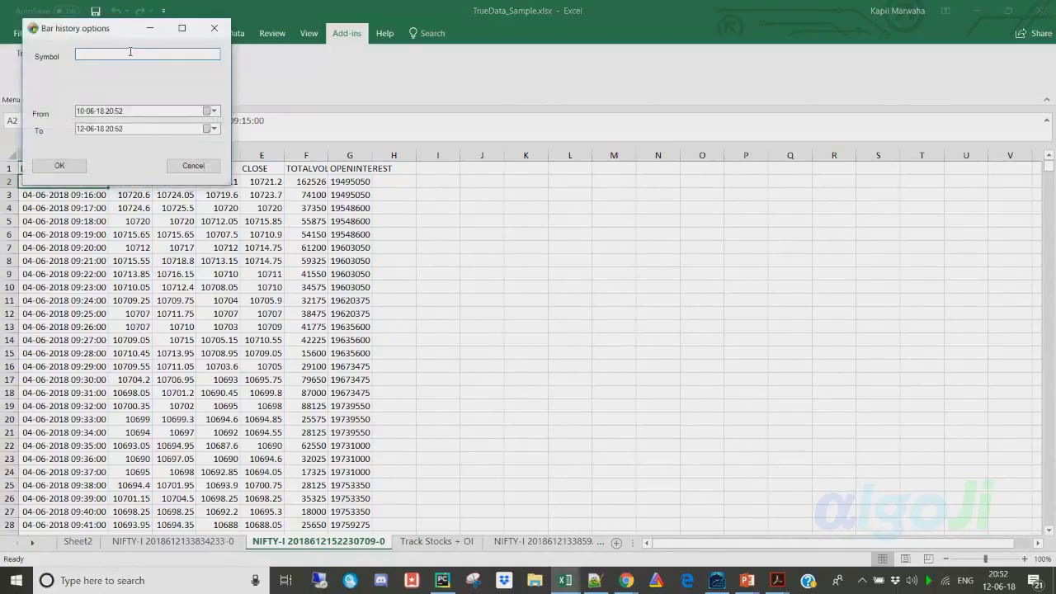
pyautogui.write('NIFTY-I')
pyautogui.click(66, 166)
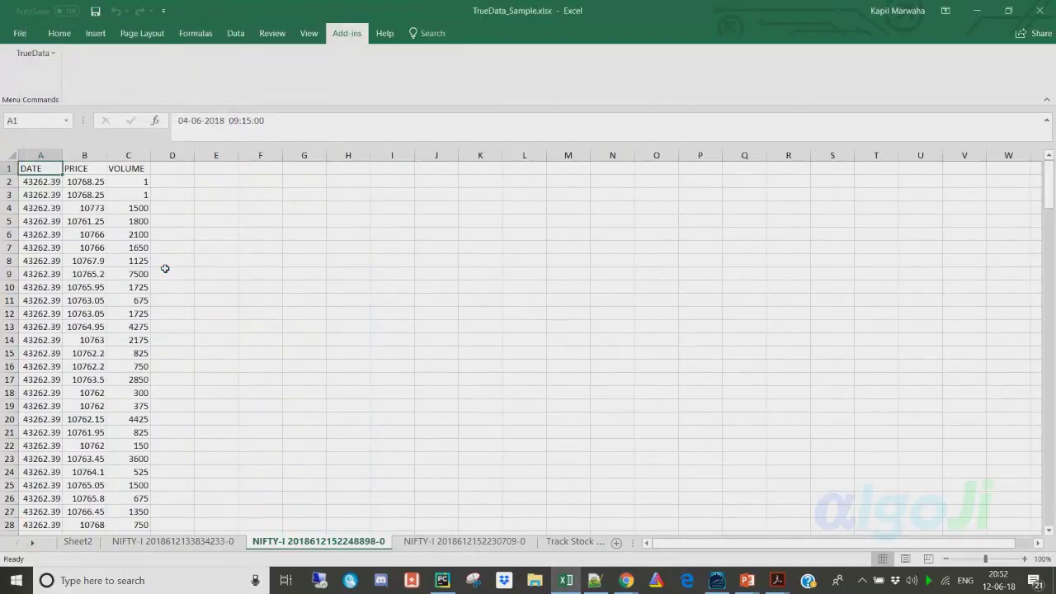
# Examine the timestamps, prices and volumes in the downloaded NIFTY-I tick history, from the first row down and back up.
pyautogui.click(54, 182)
pyautogui.scroll(-20, 74, 206)
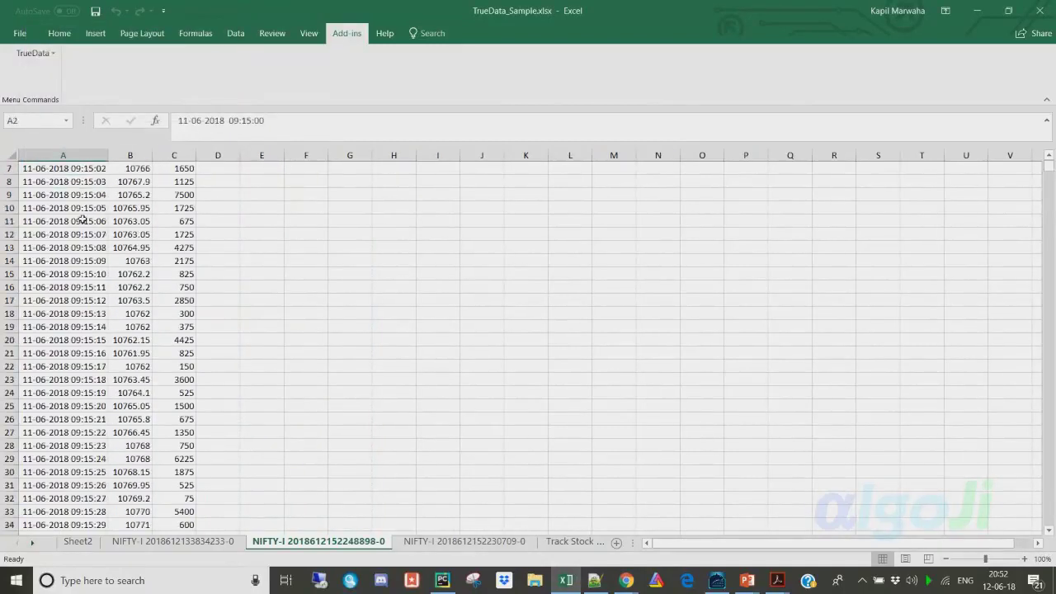
pyautogui.scroll(-20, 83, 219)
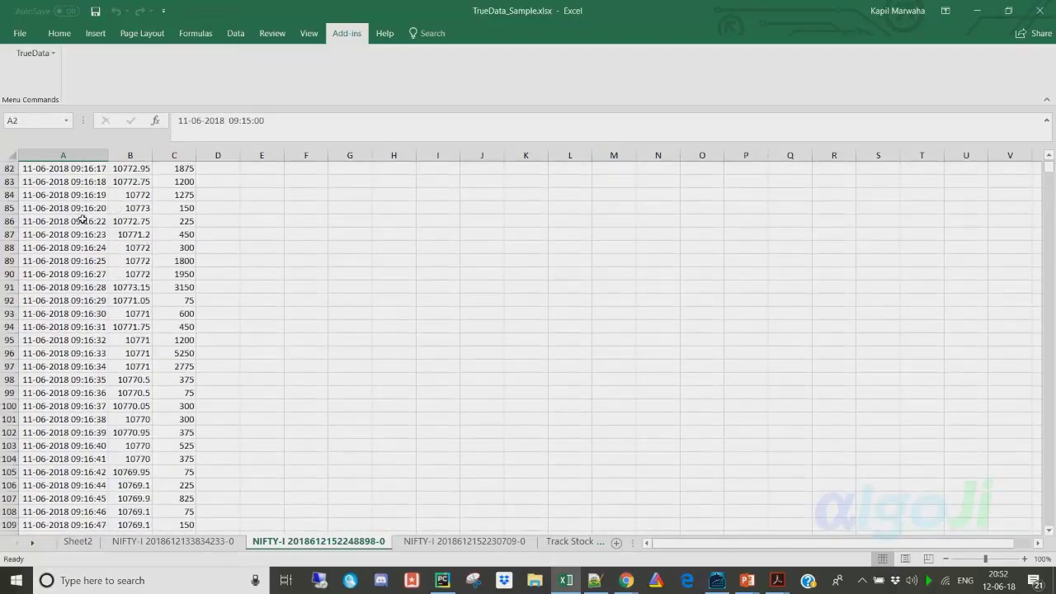
pyautogui.scroll(-20, 83, 219)
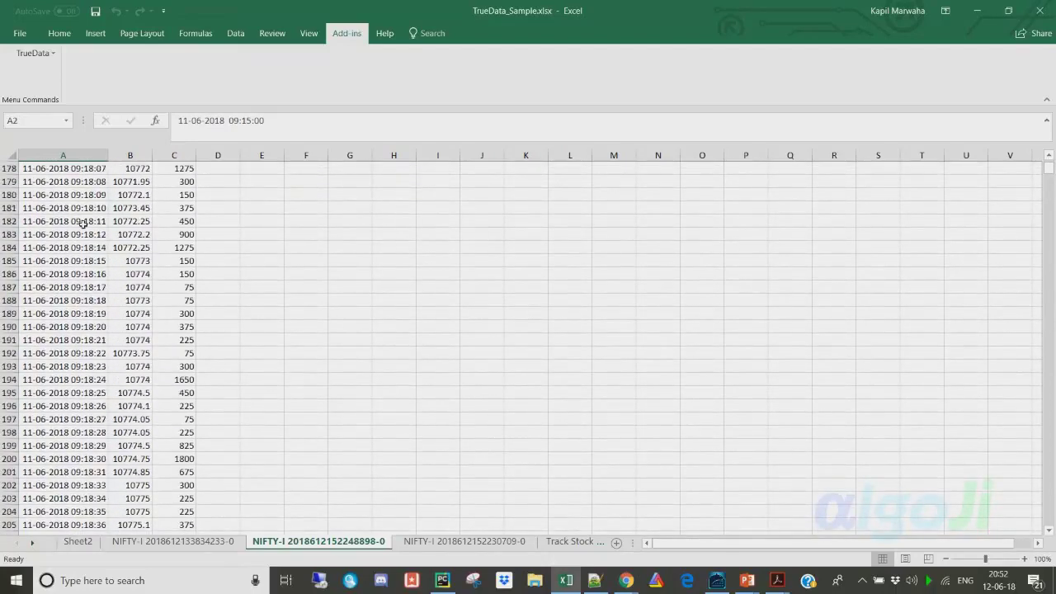
pyautogui.scroll(-7, 85, 221)
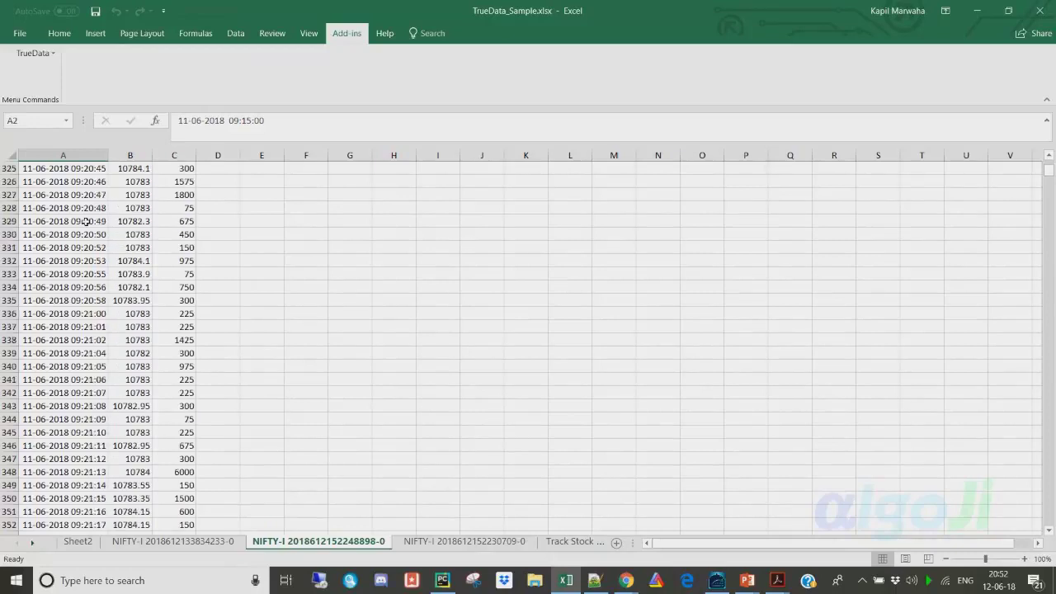
pyautogui.scroll(20, 76, 203)
pyautogui.scroll(20, 76, 203)
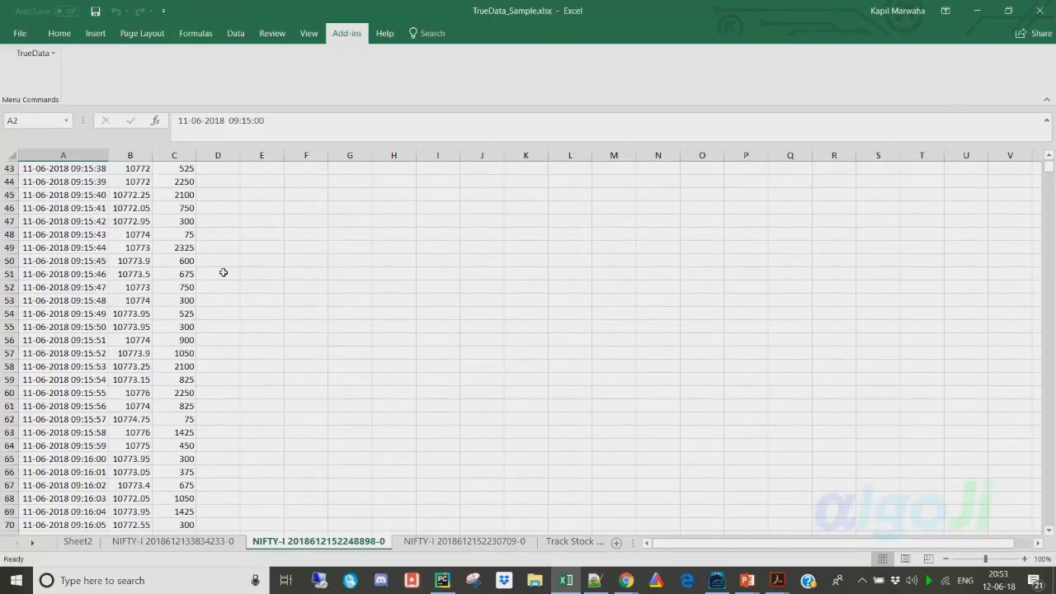
pyautogui.scroll(14, 99, 236)
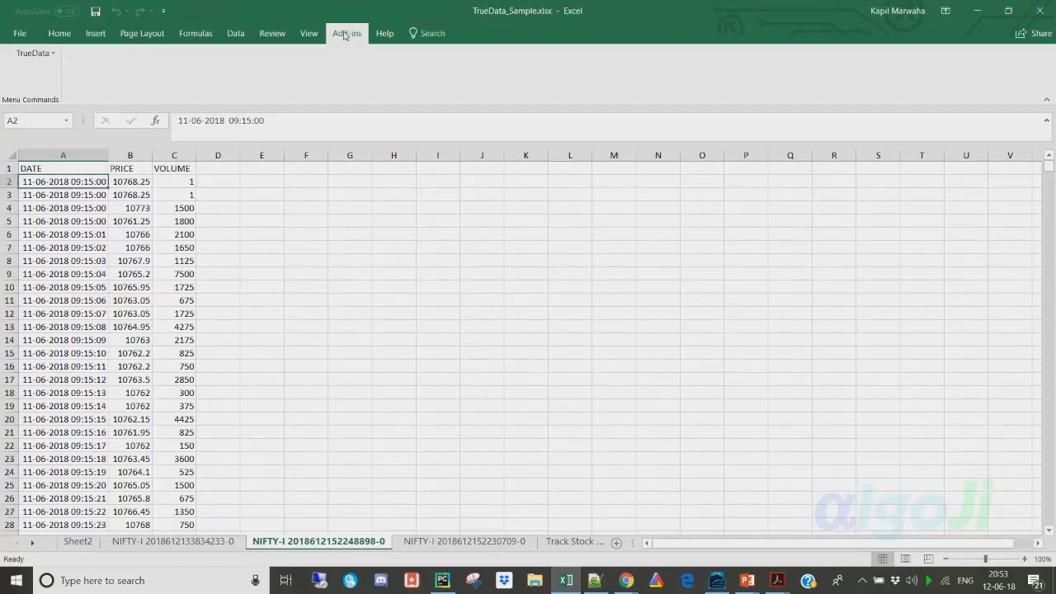
# Return to the Track Stocks + OI sheet, then switch to the TrueData Velocity 2.0 cache database and browse its active symbols.
pyautogui.click(60, 34)
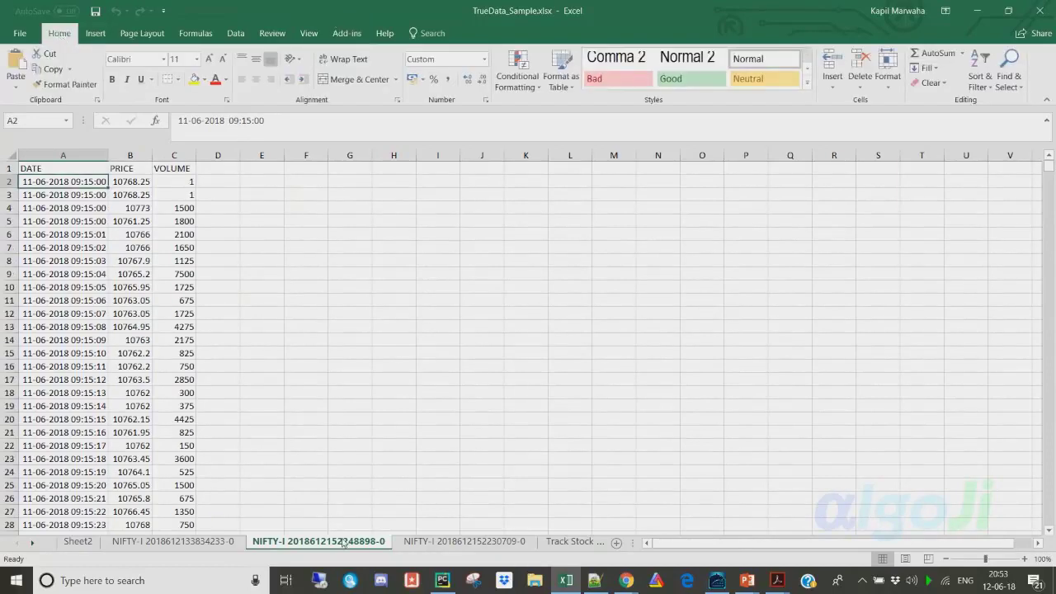
pyautogui.click(570, 542)
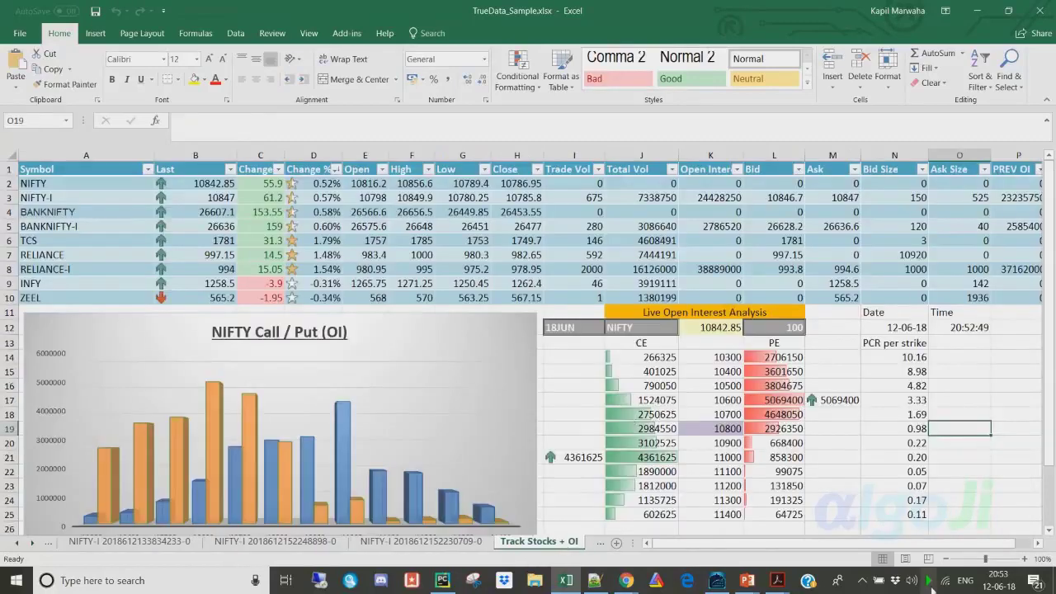
pyautogui.doubleClick(929, 582)
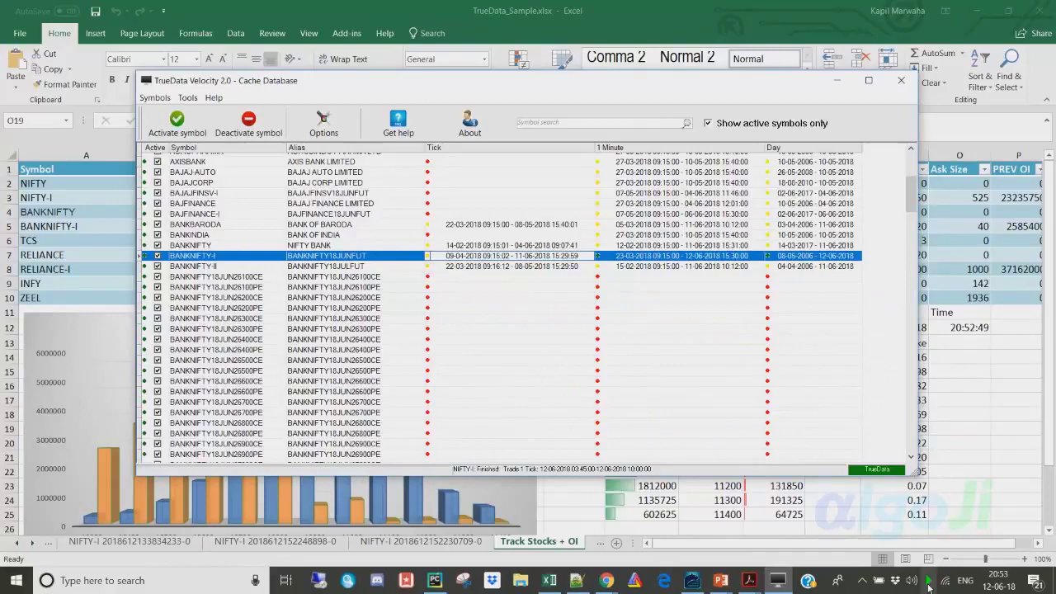
pyautogui.scroll(4, 521, 389)
pyautogui.scroll(-10, 336, 256)
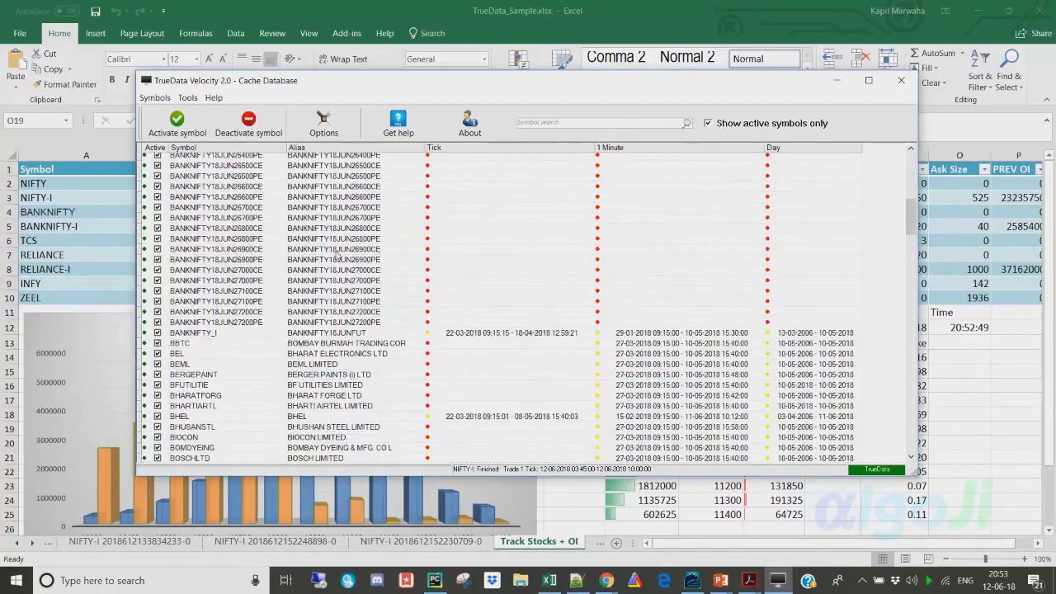
pyautogui.scroll(-10, 345, 254)
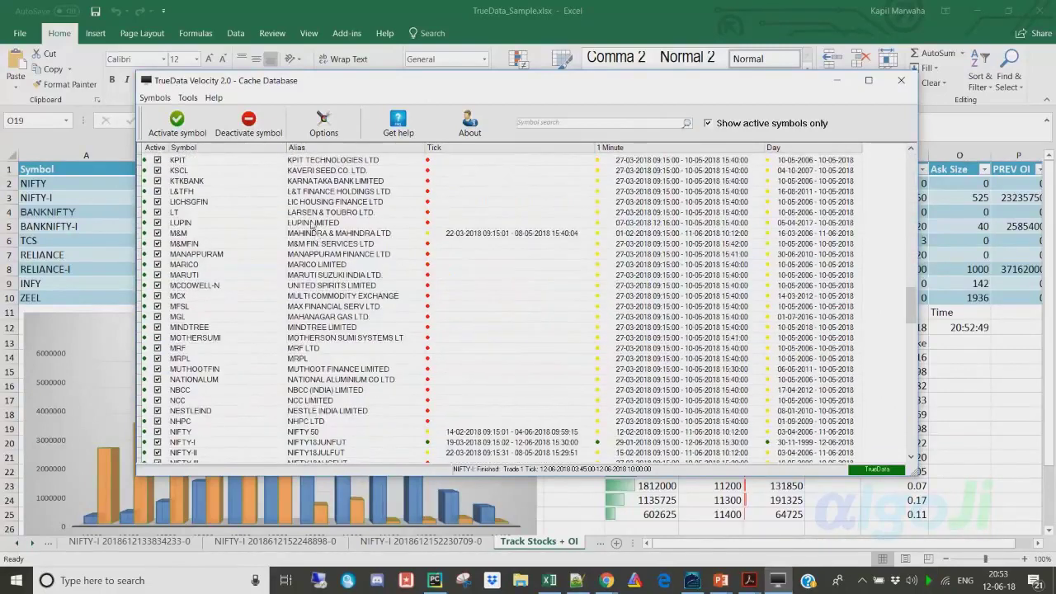
# Start an ASCII data export of selected symbols from the cache database, accepting the default text file options and UTC+05:30 time zone.
pyautogui.rightClick(316, 223)
pyautogui.moveTo(393, 322)
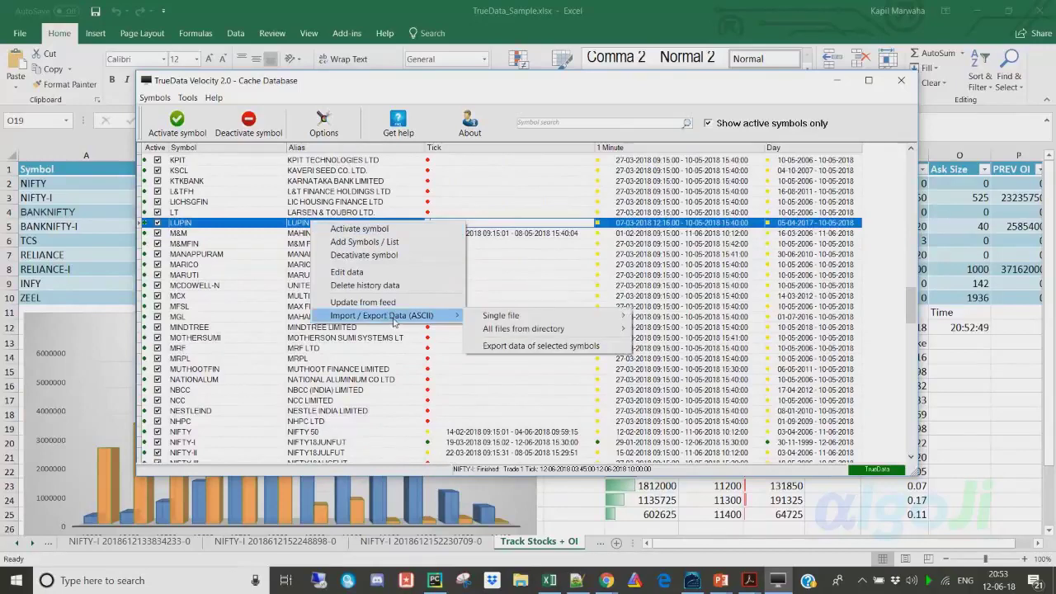
pyautogui.click(547, 350)
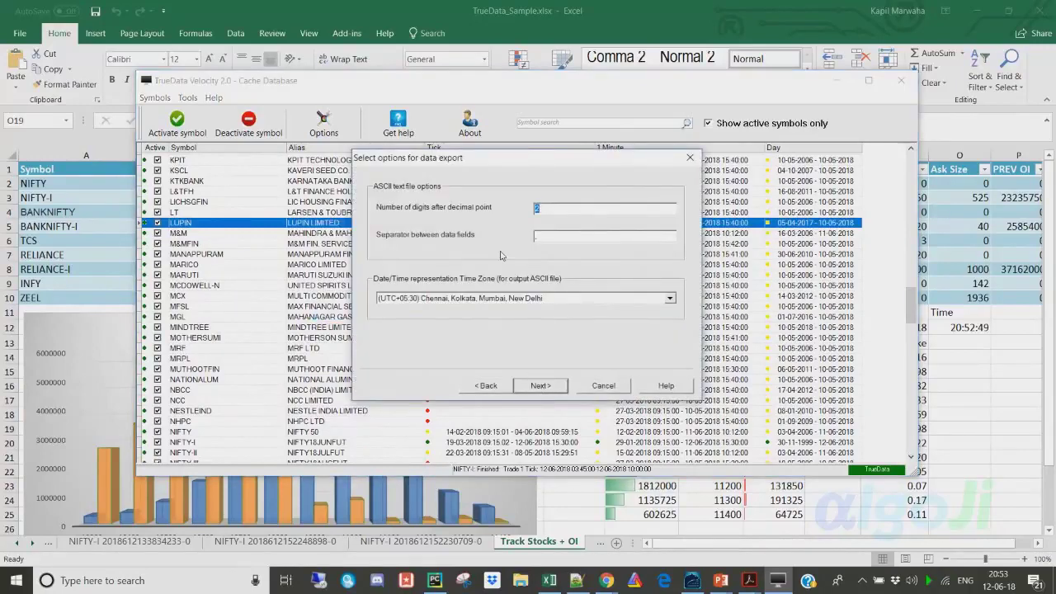
pyautogui.click(560, 207)
pyautogui.click(543, 388)
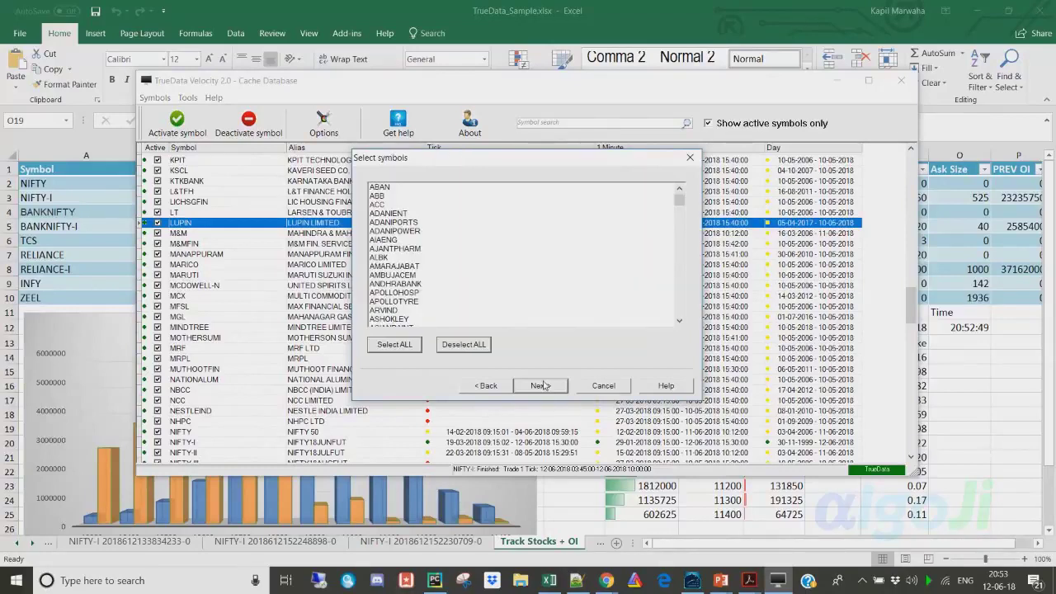
# Select the symbols BANKNIFTY-I and NIFTY-I for the export and continue to the record selection.
pyautogui.scroll(-7, 523, 248)
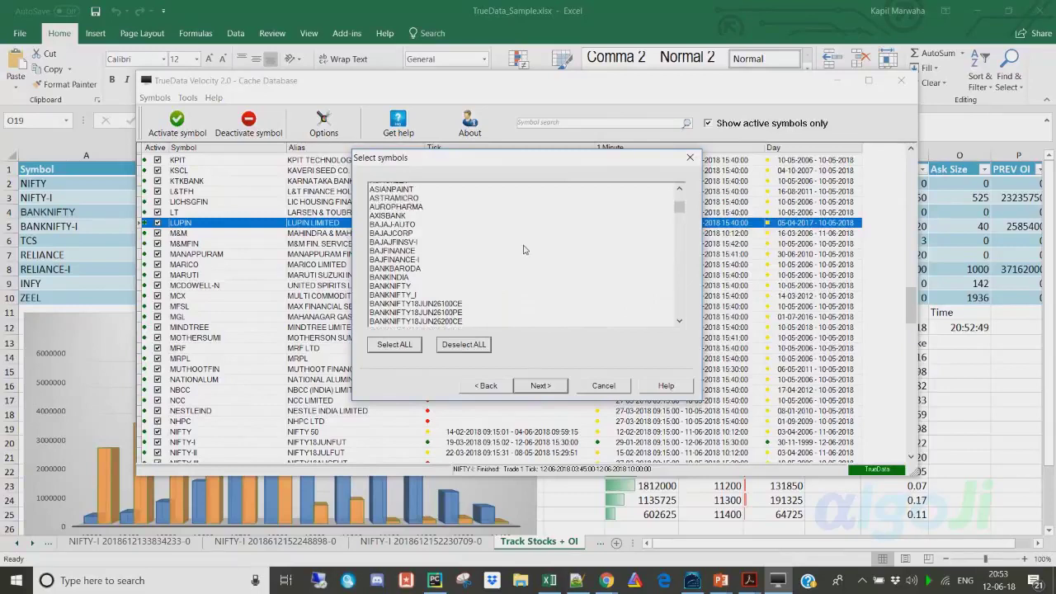
pyautogui.scroll(-1, 523, 249)
pyautogui.scroll(-10, 521, 258)
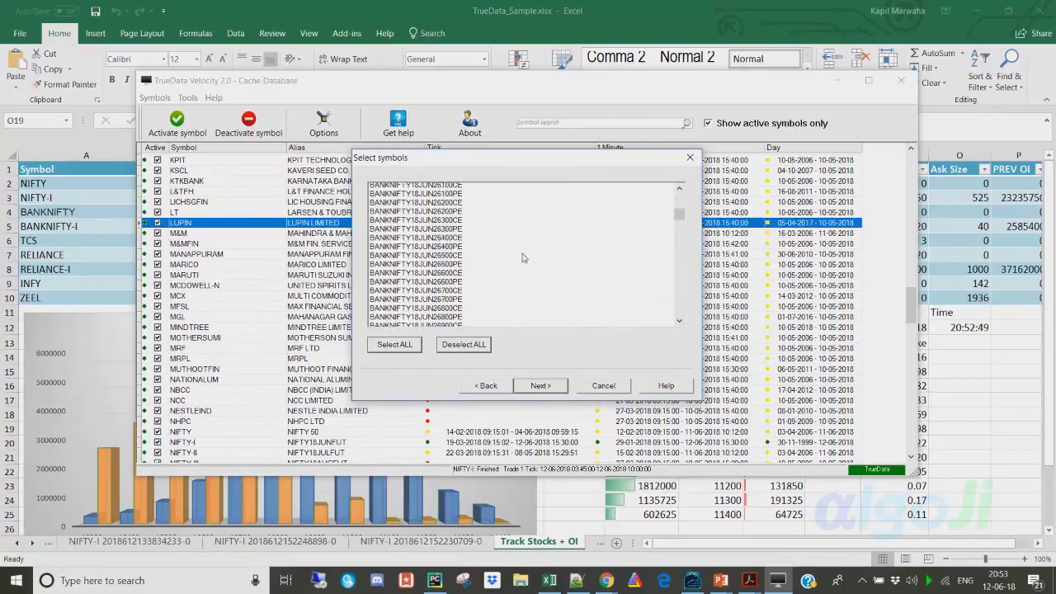
pyautogui.click(402, 204)
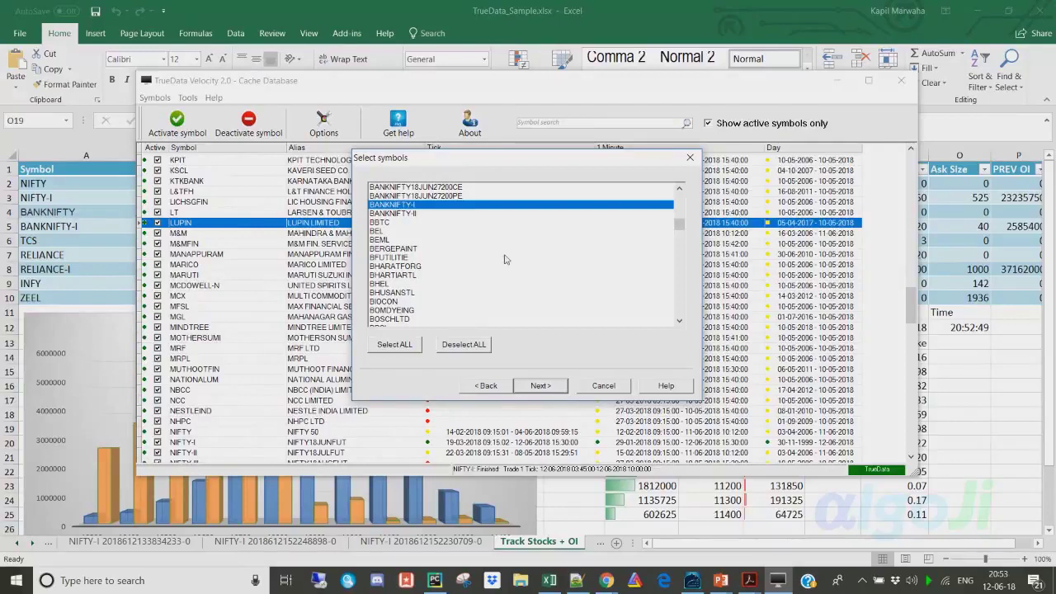
pyautogui.scroll(-20, 504, 260)
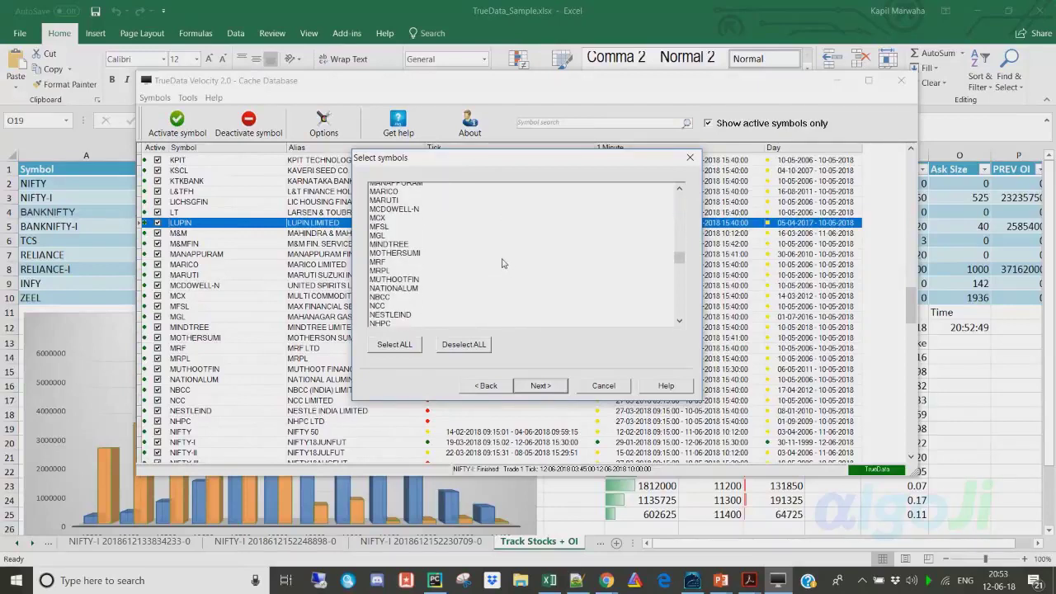
pyautogui.scroll(-5, 503, 262)
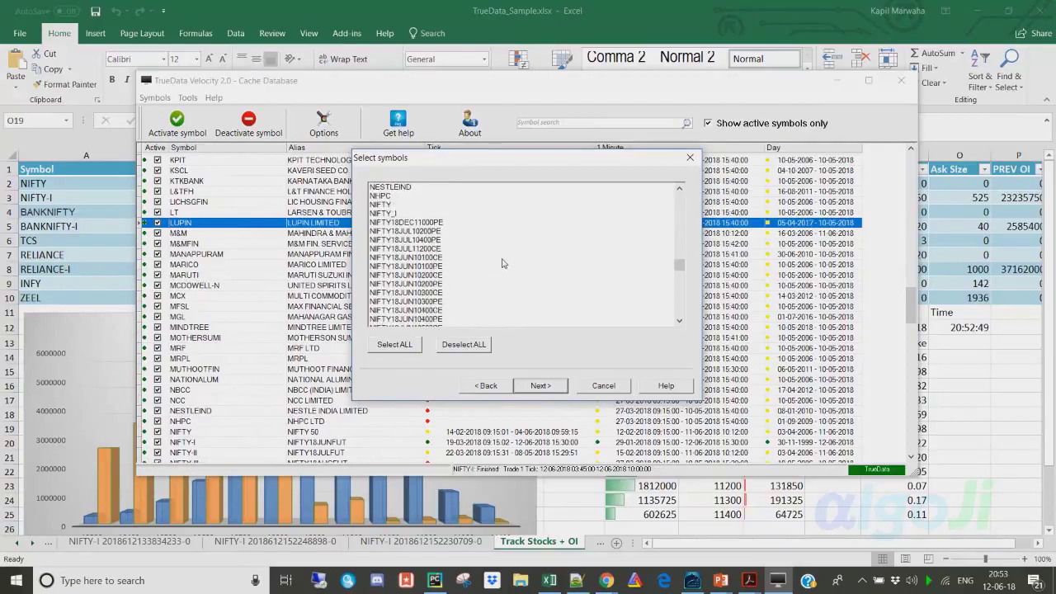
pyautogui.scroll(-10, 503, 262)
pyautogui.click(383, 294)
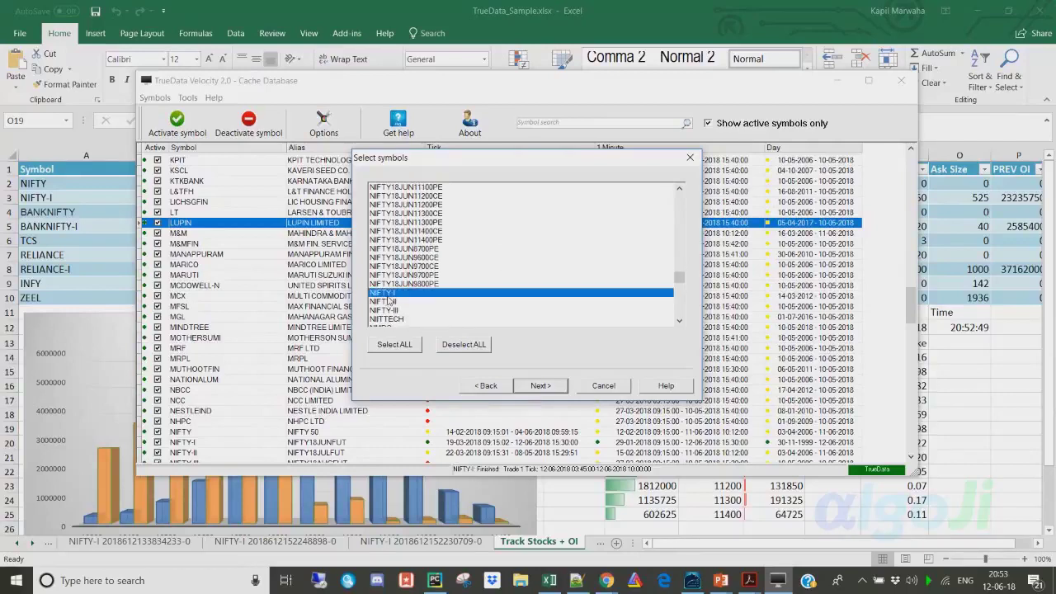
pyautogui.click(538, 386)
# Select all the record types for the export and minimize the Excel and presentation windows to reveal the desktop.
pyautogui.click(394, 344)
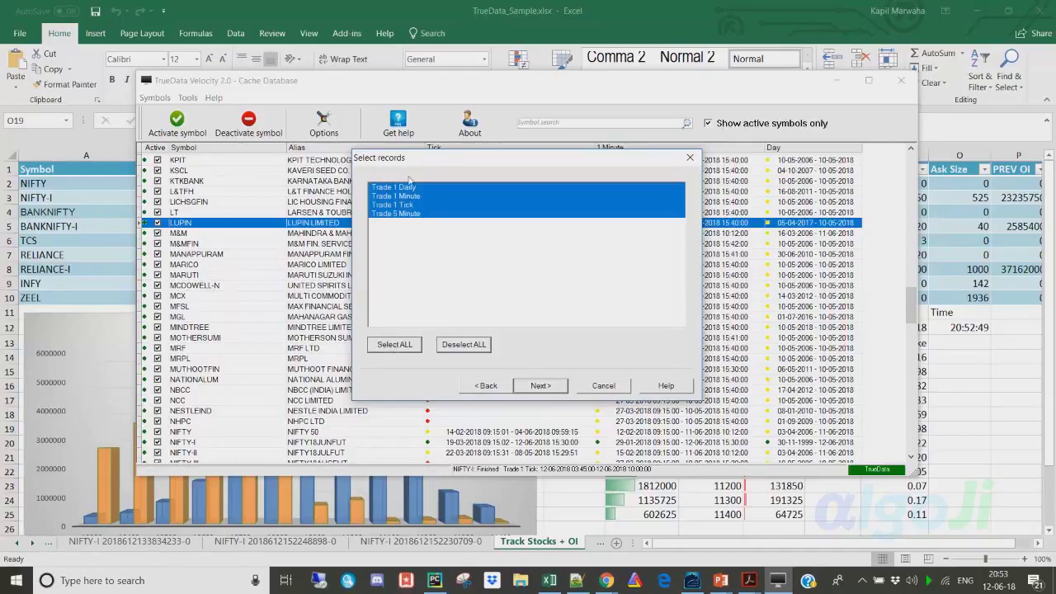
pyautogui.click(977, 12)
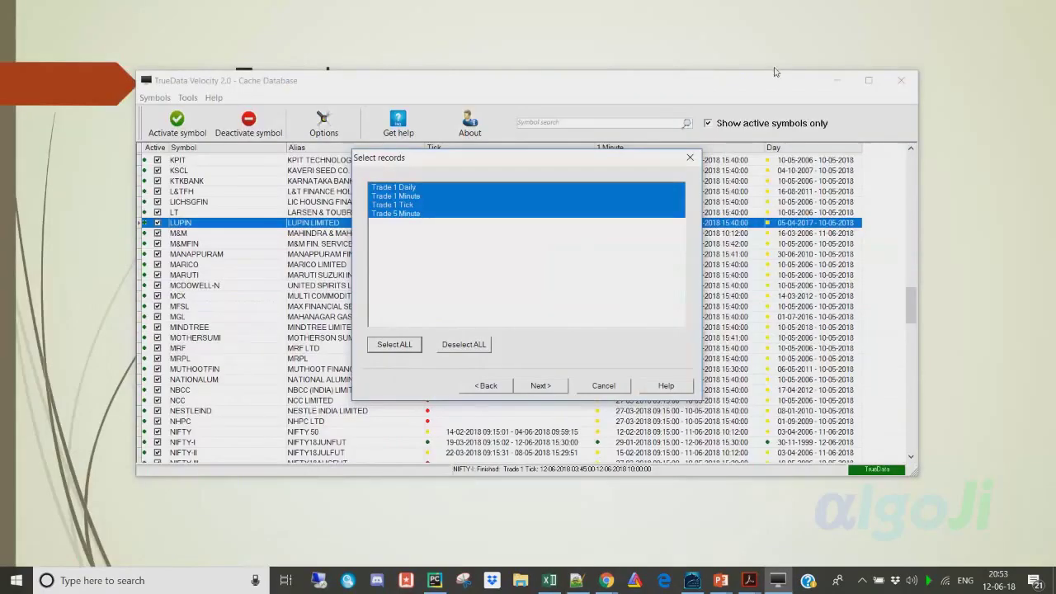
pyautogui.click(989, 116)
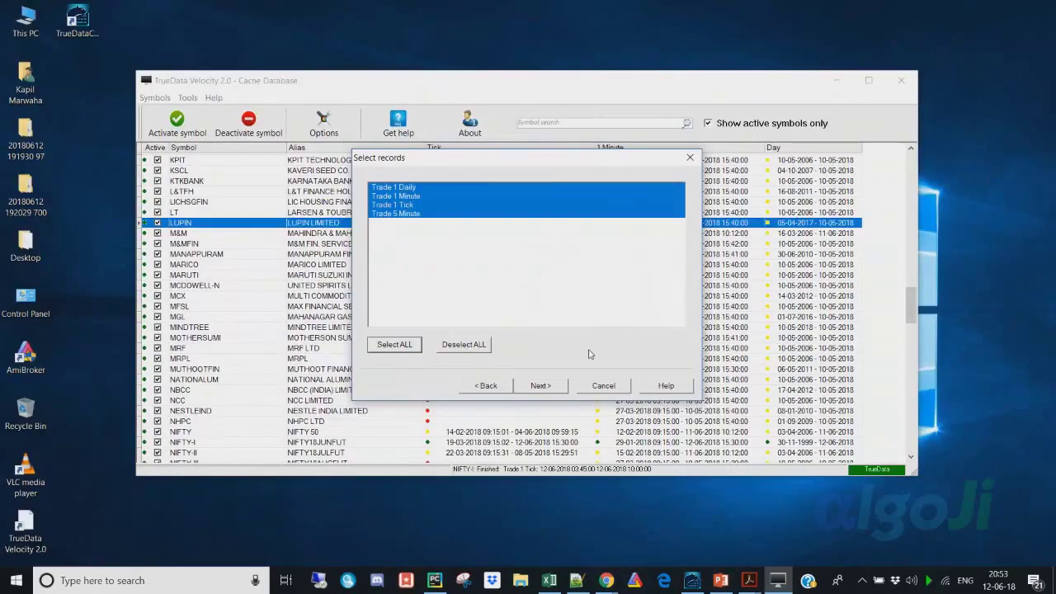
# Keep the default date range and export the text files to the Desktop folder.
pyautogui.click(541, 386)
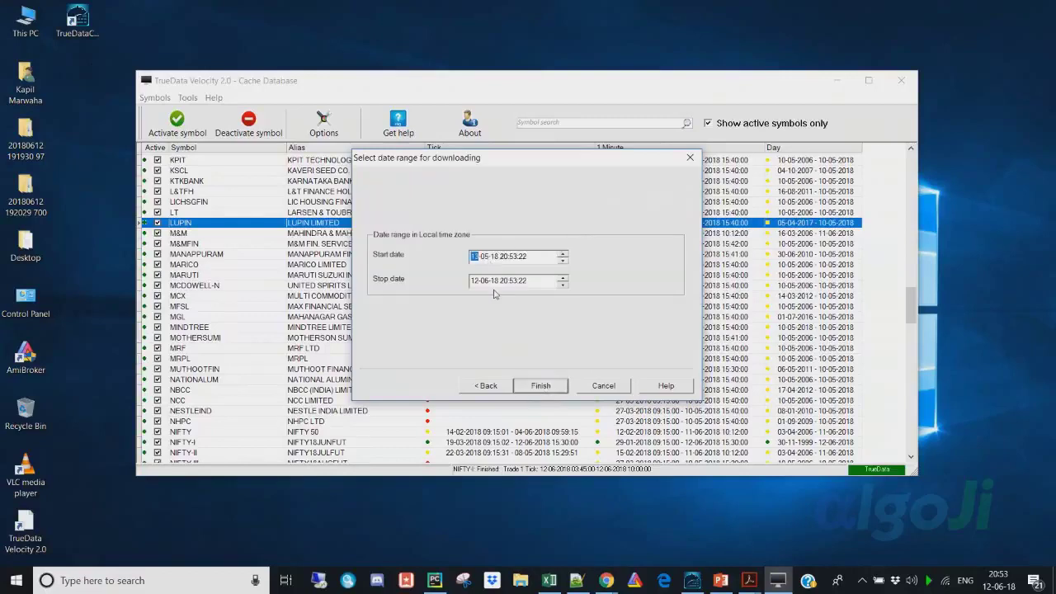
pyautogui.click(541, 388)
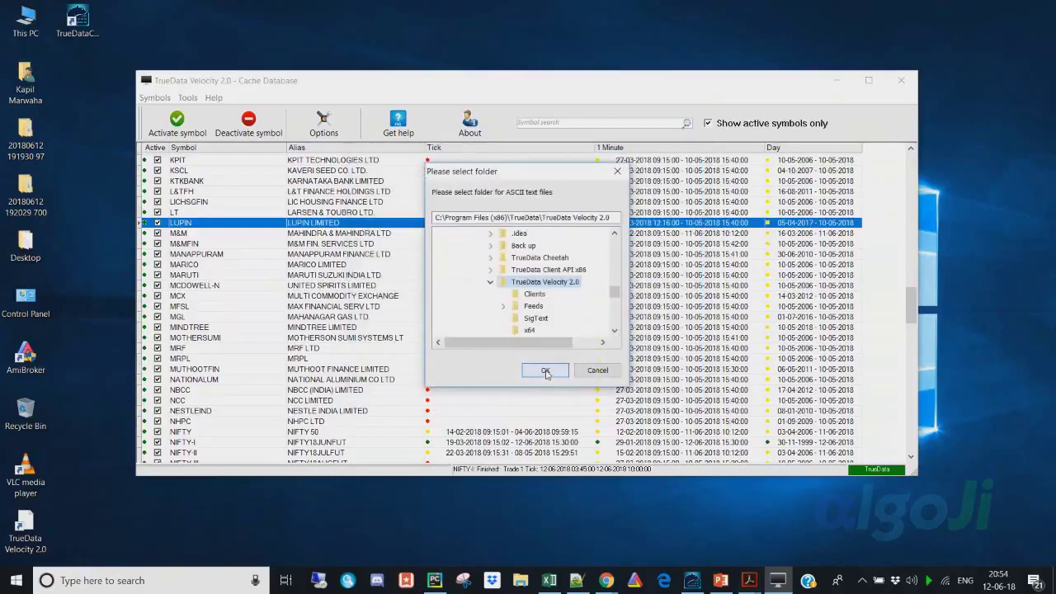
pyautogui.moveTo(613, 294); pyautogui.dragTo(613, 241)
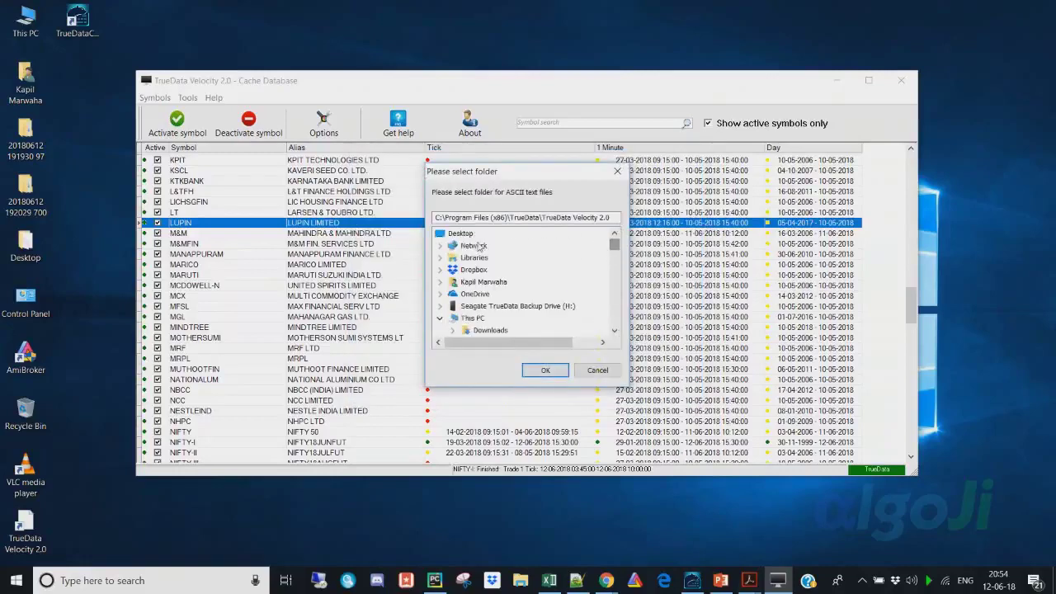
pyautogui.click(466, 235)
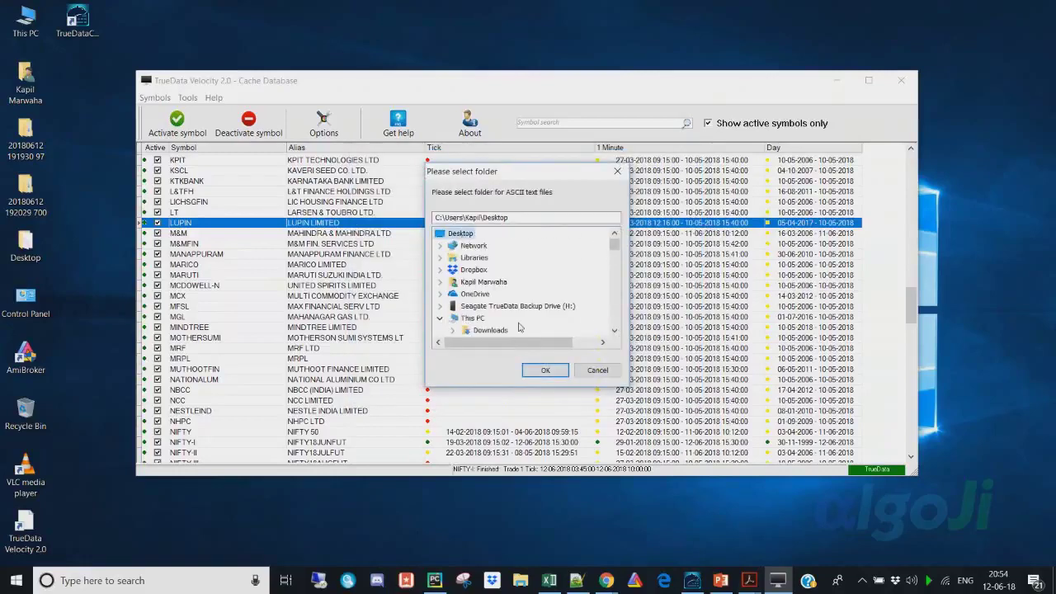
pyautogui.click(546, 370)
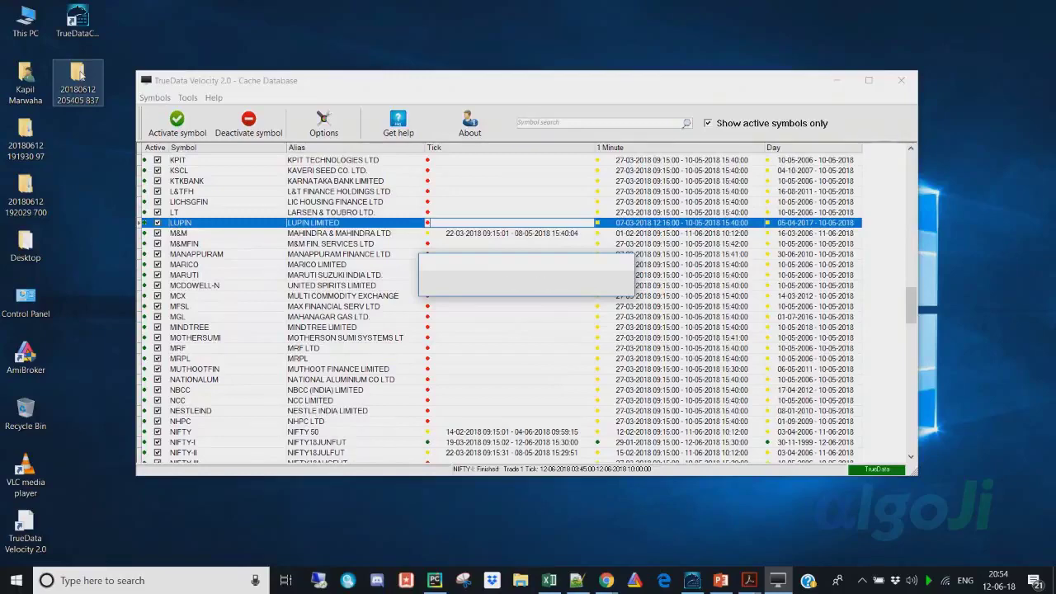
pyautogui.doubleClick(78, 78)
pyautogui.moveTo(455, 29); pyautogui.dragTo(332, 329)
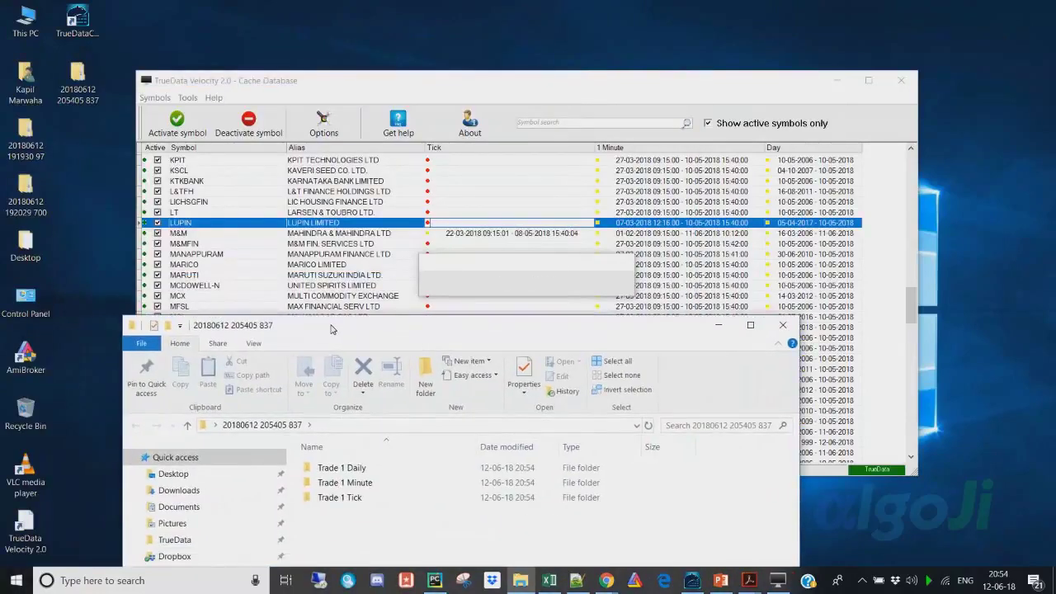
pyautogui.doubleClick(336, 472)
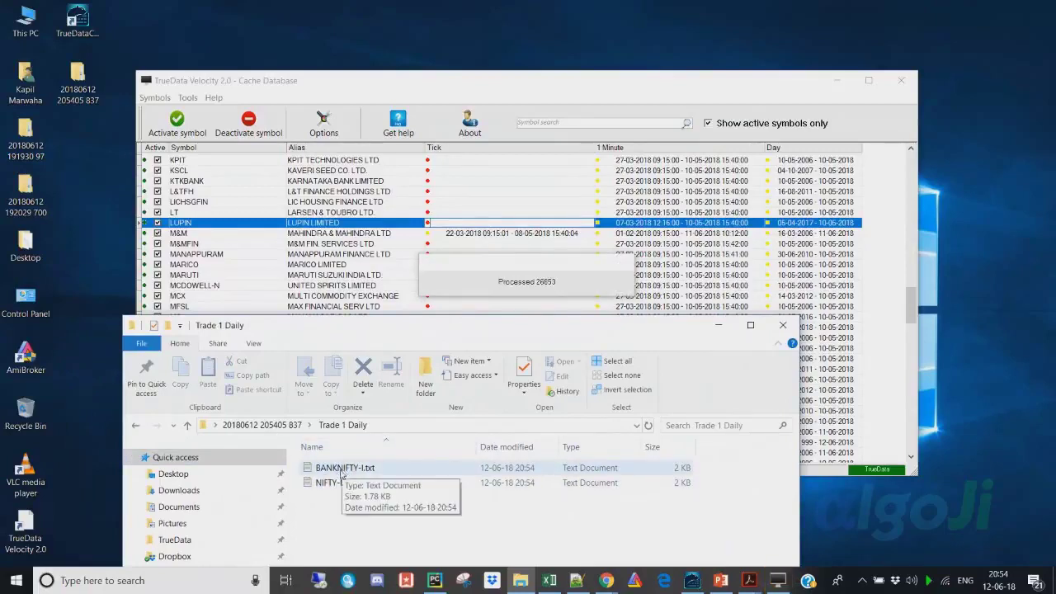
pyautogui.rightClick(341, 470)
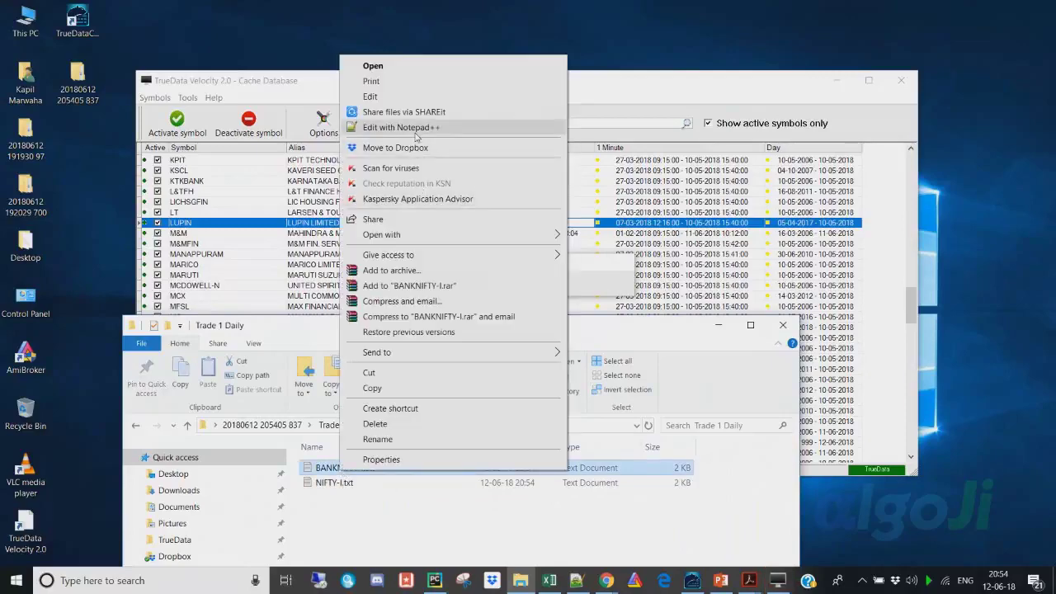
pyautogui.click(417, 129)
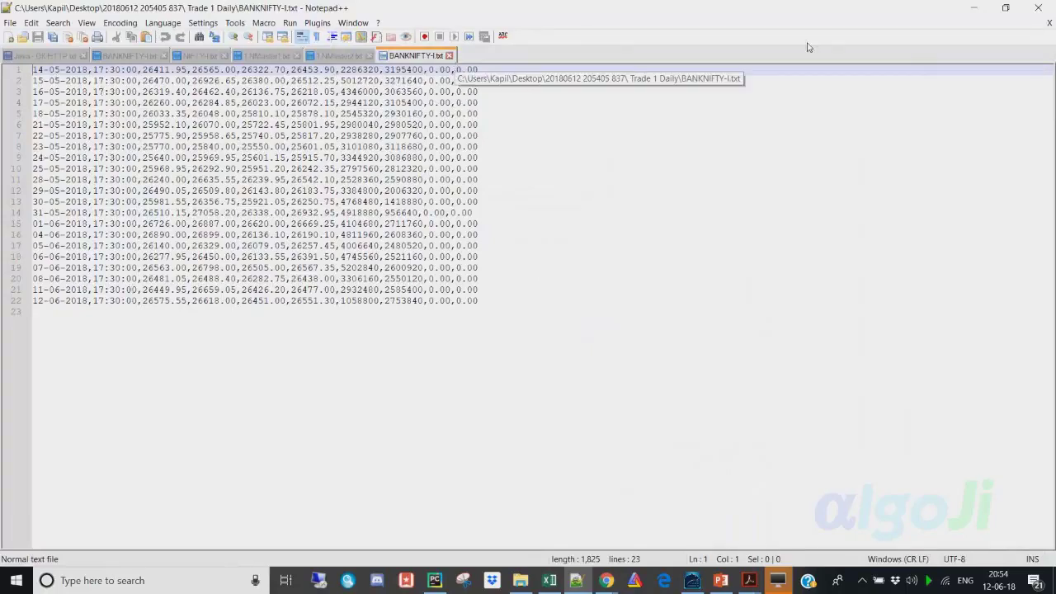
pyautogui.click(974, 7)
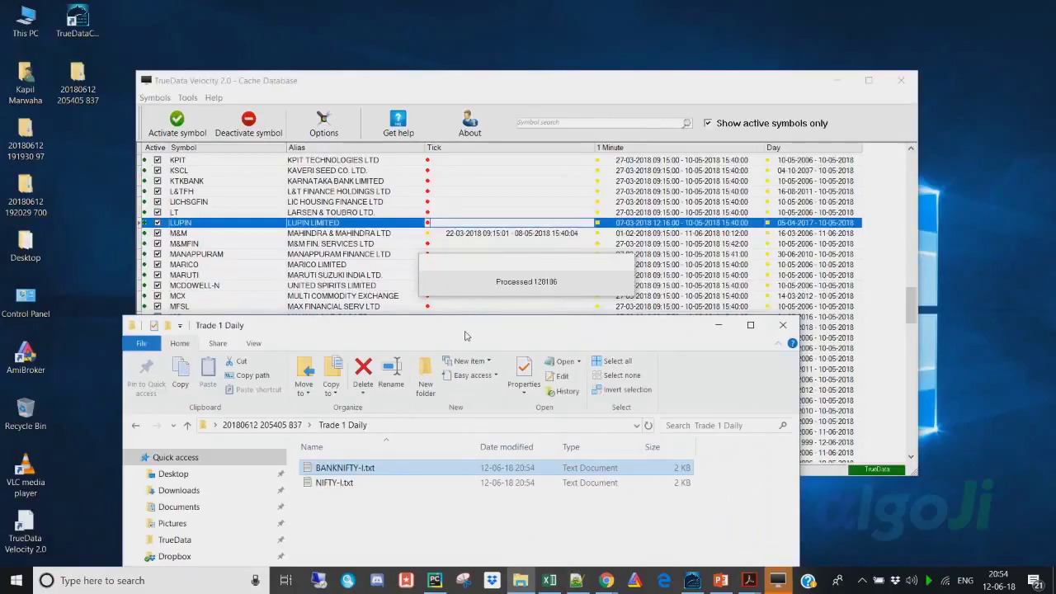
# View the one-minute export file NIFTY-I.txt from the Trade 1 Minute folder in Notepad++.
pyautogui.moveTo(465, 336); pyautogui.dragTo(344, 279)
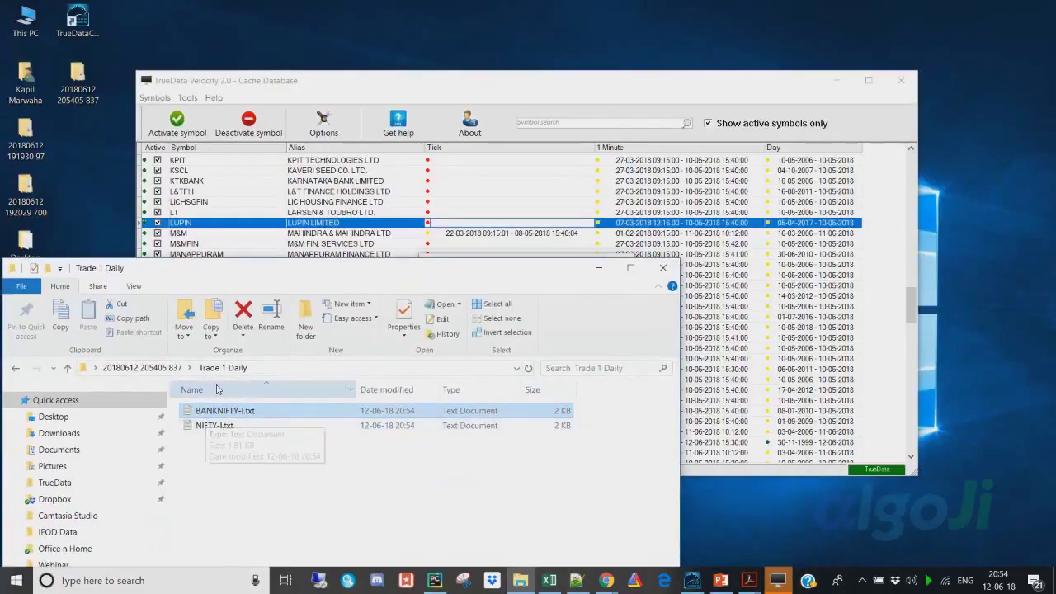
pyautogui.press('BackSpace')
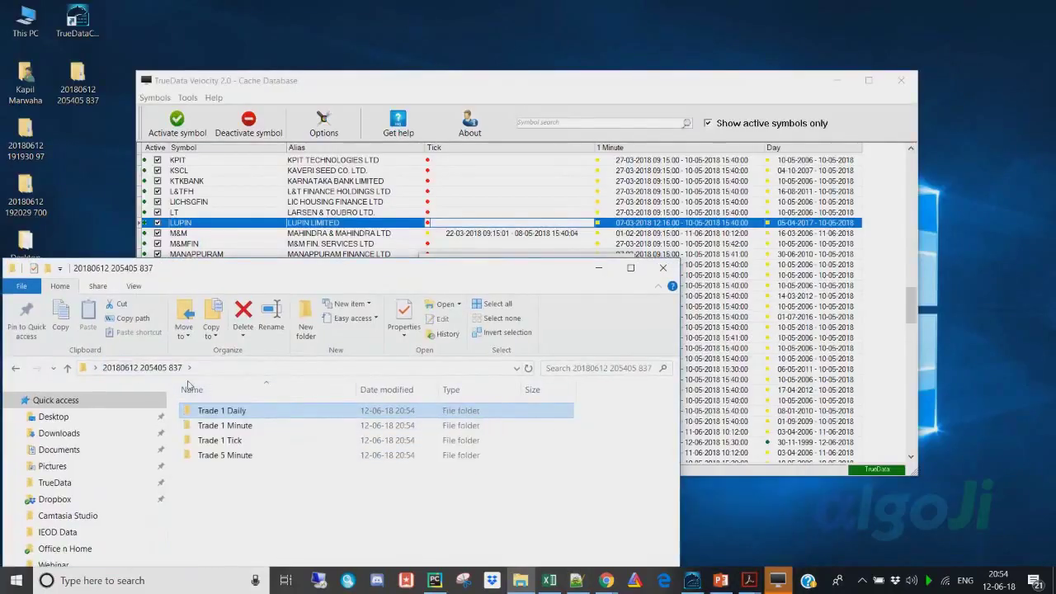
pyautogui.doubleClick(235, 428)
pyautogui.rightClick(212, 426)
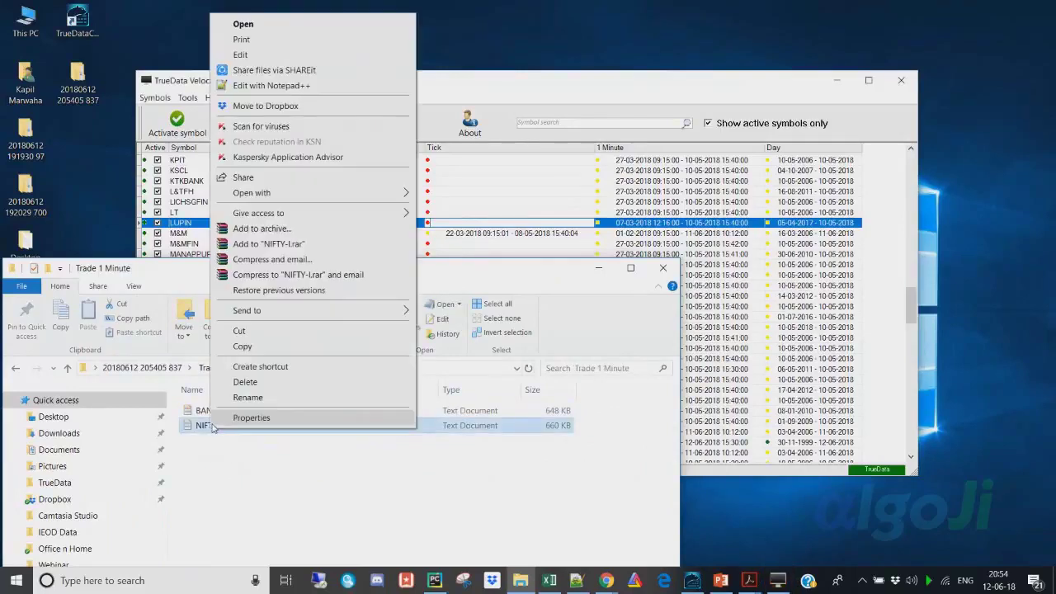
pyautogui.click(302, 88)
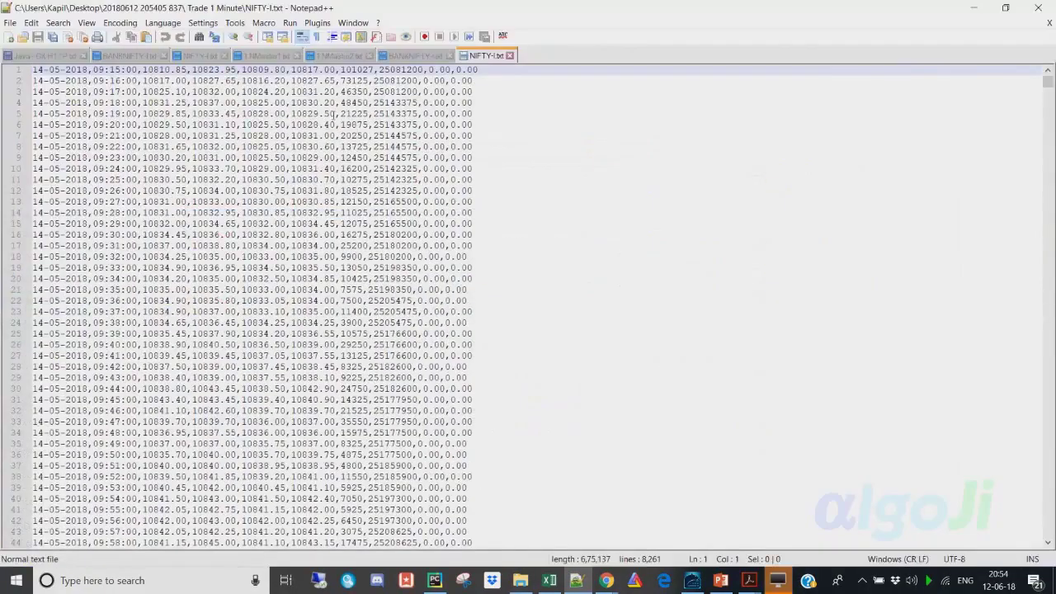
pyautogui.keyDown('shift'); pyautogui.click(345, 476); pyautogui.keyUp('shift')
pyautogui.scroll(-20, 374, 431)
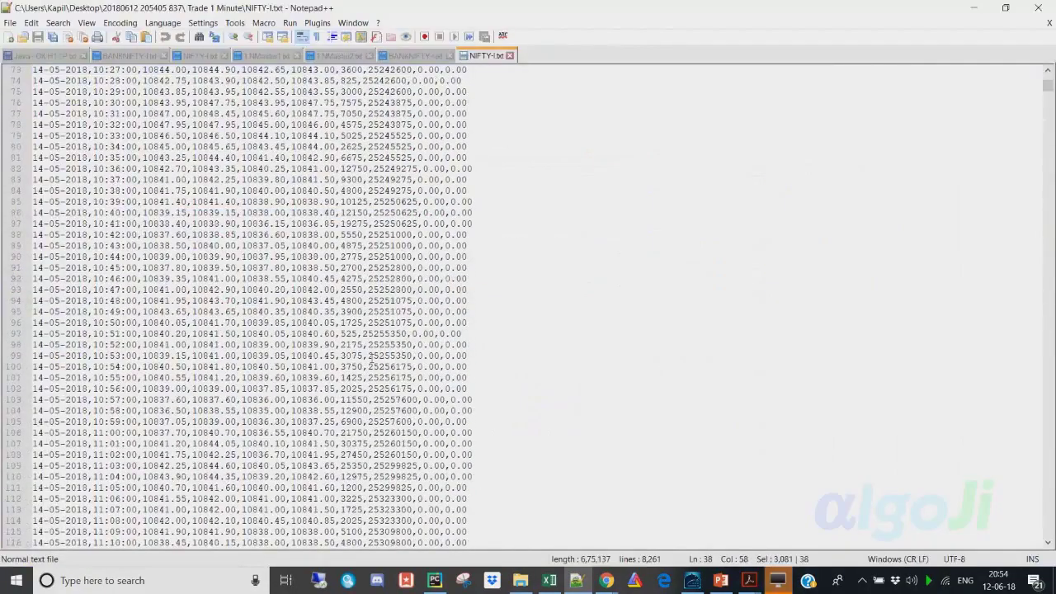
pyautogui.hotkey('alt', 'F4')
# Open the tick export file NIFTY-I.txt from the Trade 1 Tick folder in Notepad++.
pyautogui.moveTo(508, 241); pyautogui.dragTo(666, 74)
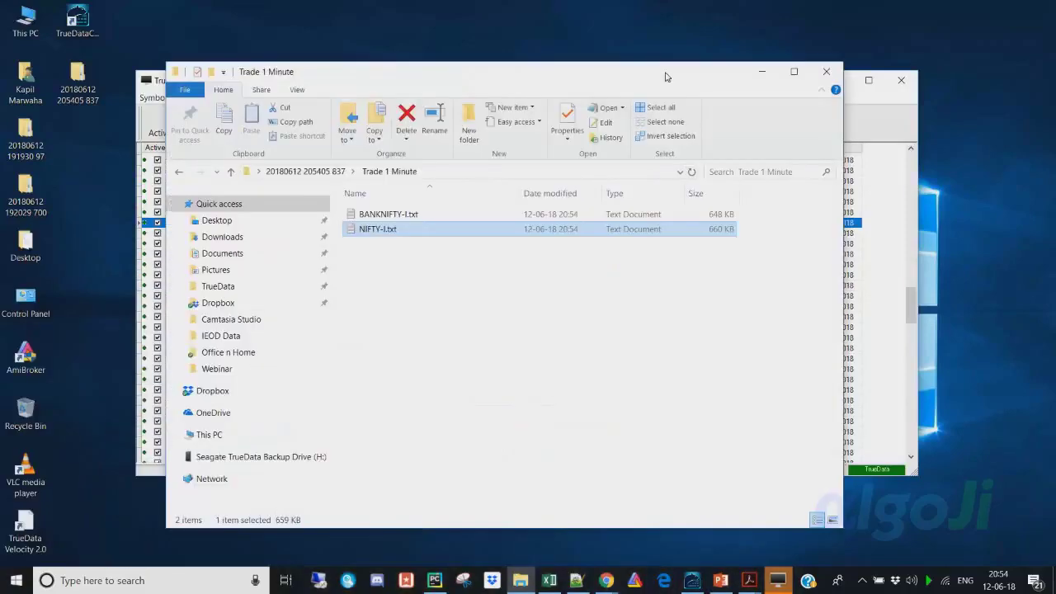
pyautogui.click(297, 170)
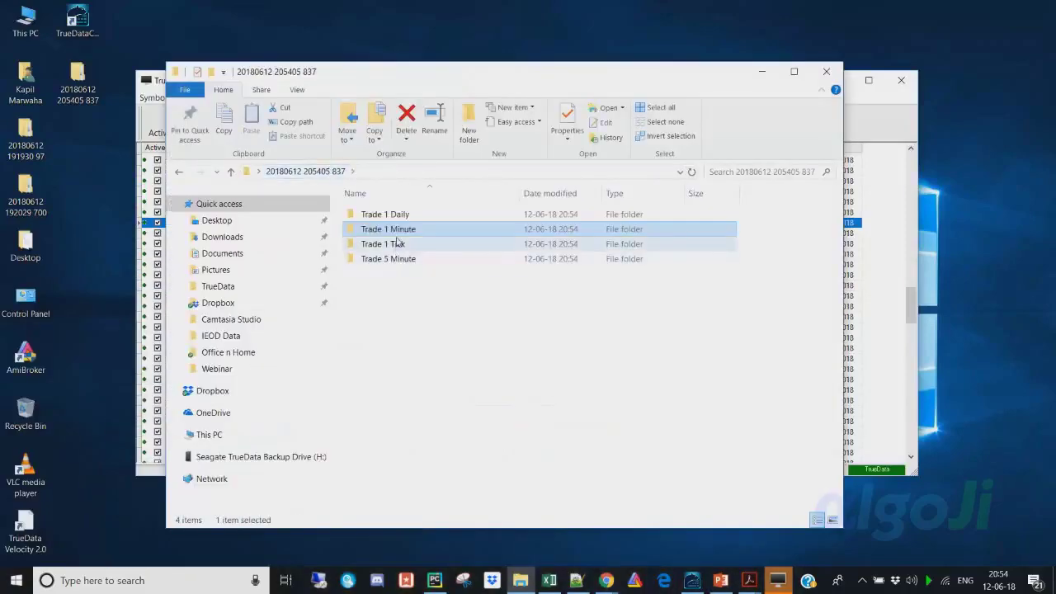
pyautogui.doubleClick(388, 242)
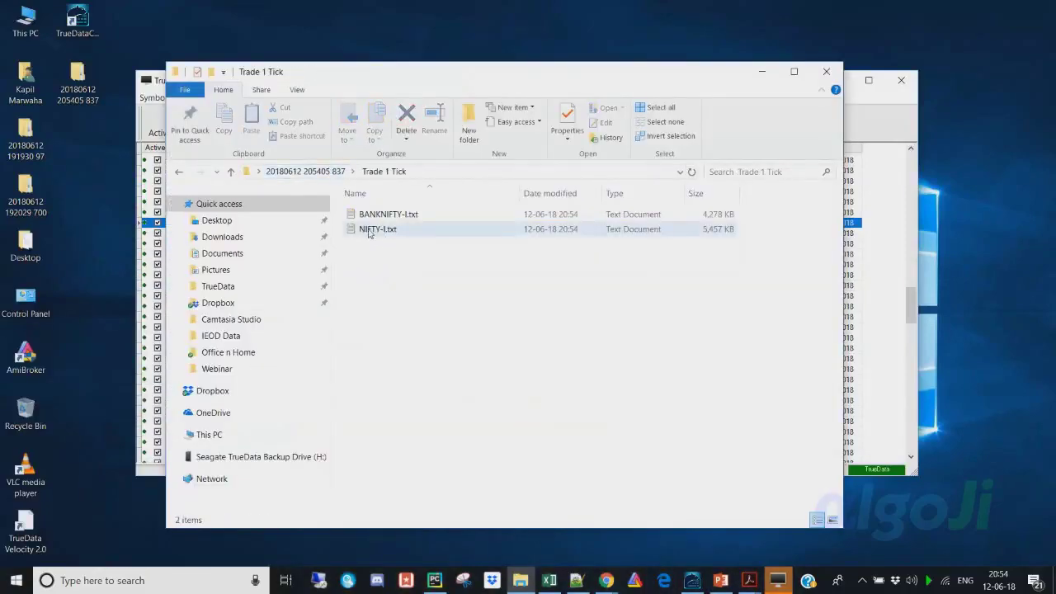
pyautogui.rightClick(369, 233)
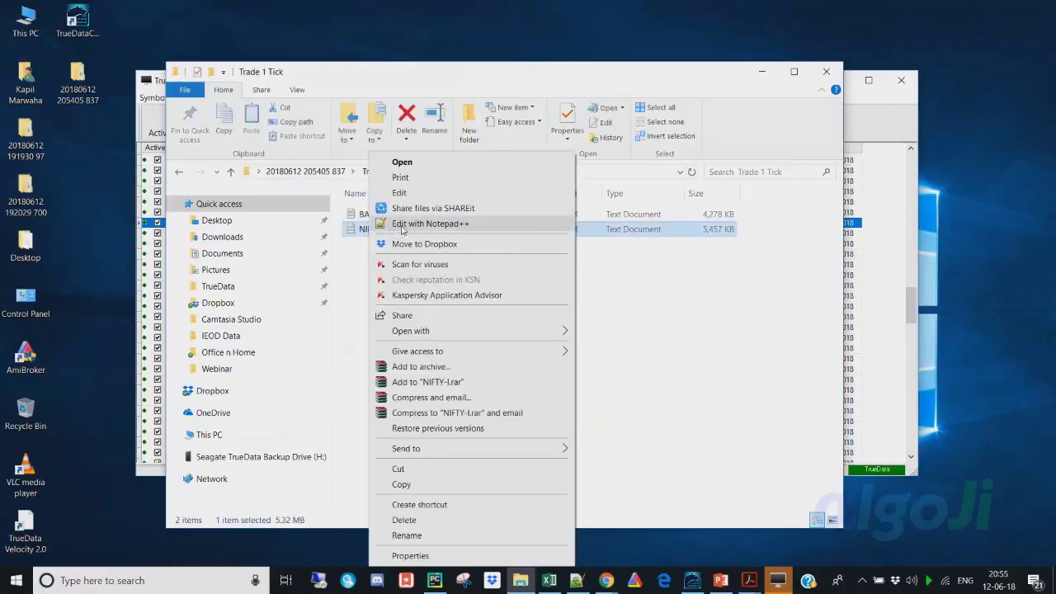
pyautogui.click(403, 230)
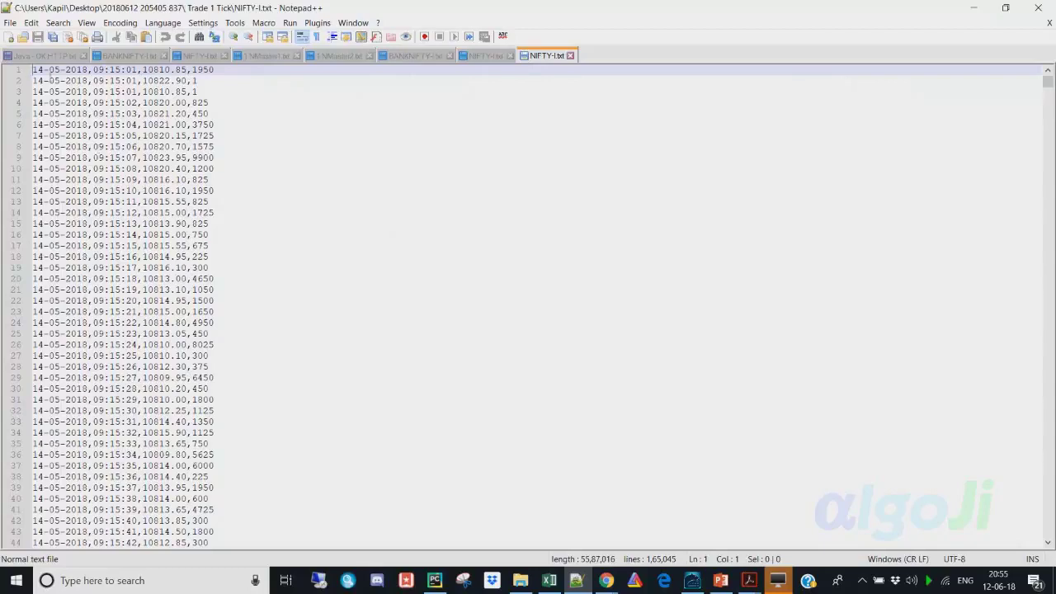
# Examine the second-by-second timestamps, prices and volumes in the NIFTY-I tick file, and put the editor away.
pyautogui.moveTo(112, 70); pyautogui.dragTo(130, 103)
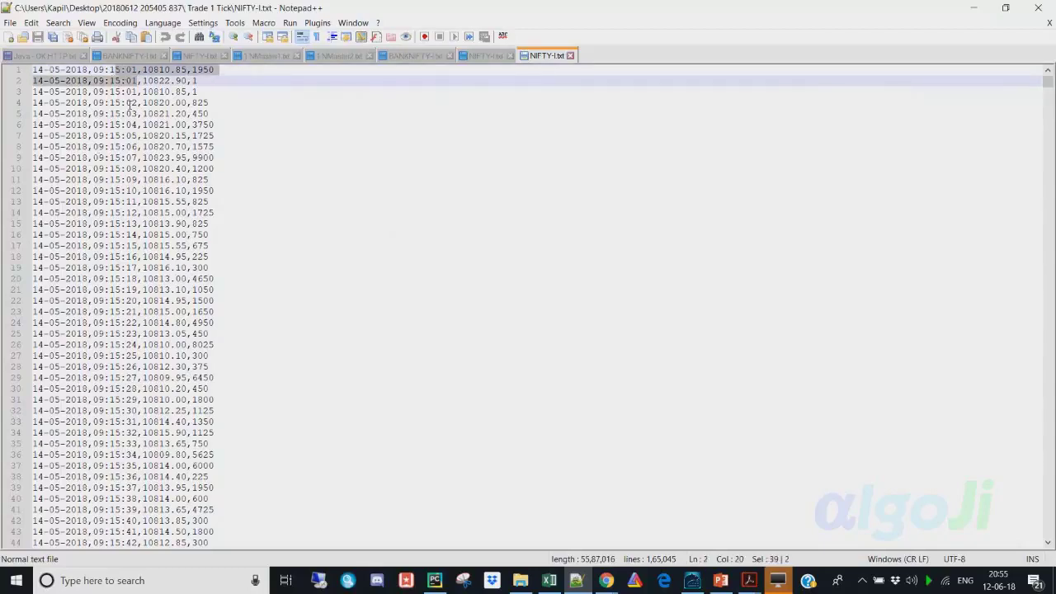
pyautogui.click(128, 102)
pyautogui.press('Down')
pyautogui.press('Down')
pyautogui.press('Down')
pyautogui.press('Down')
pyautogui.press('Down')
pyautogui.press('Down')
pyautogui.press('Down')
pyautogui.press('Down')
pyautogui.press('Down')
pyautogui.press('Down')
pyautogui.scroll(-5, 112, 262)
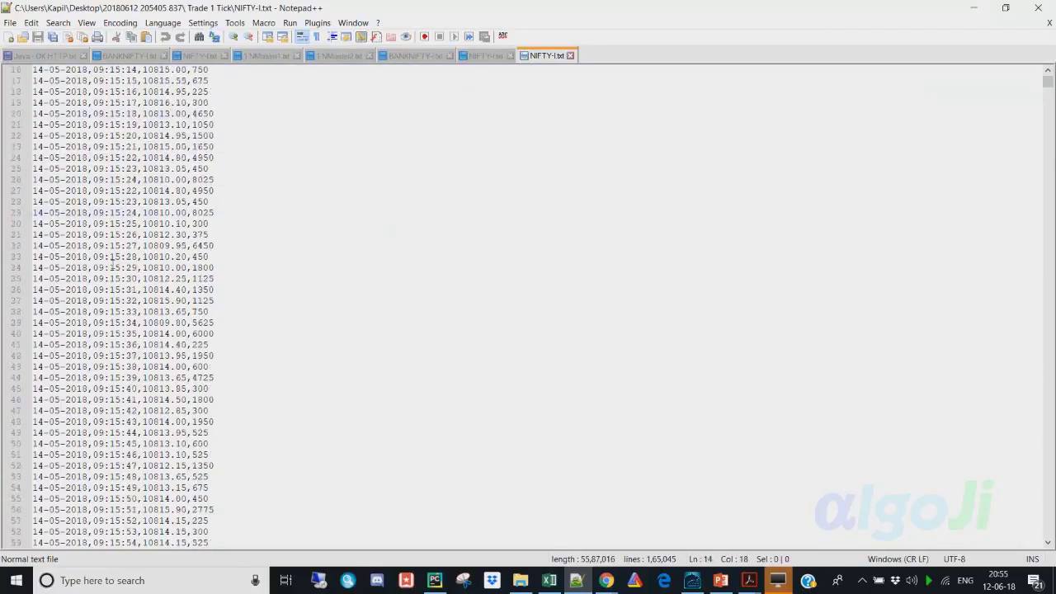
pyautogui.scroll(-20, 112, 262)
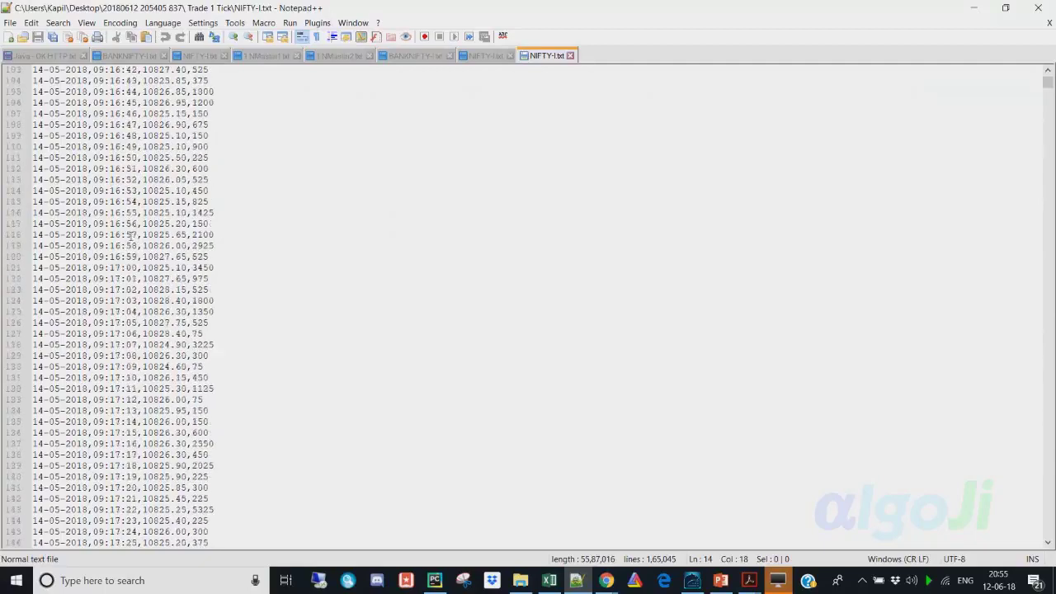
pyautogui.scroll(20, 131, 235)
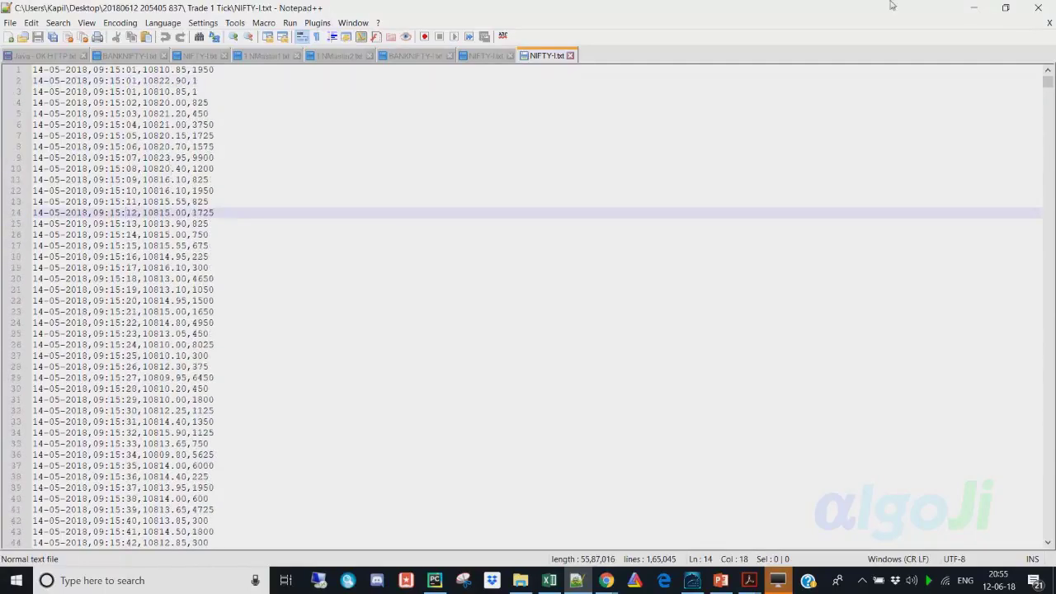
pyautogui.click(974, 7)
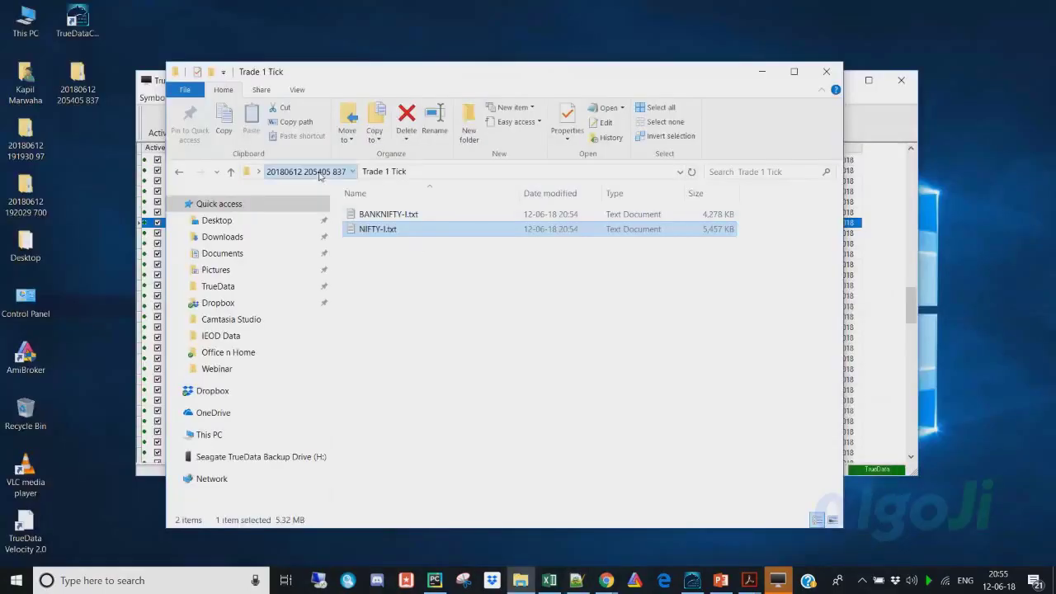
# View BANKNIFTY-I.txt from the Trade 5 Minute folder in Notepad++ and return to the NIFTY-I tick file.
pyautogui.click(317, 173)
pyautogui.doubleClick(387, 257)
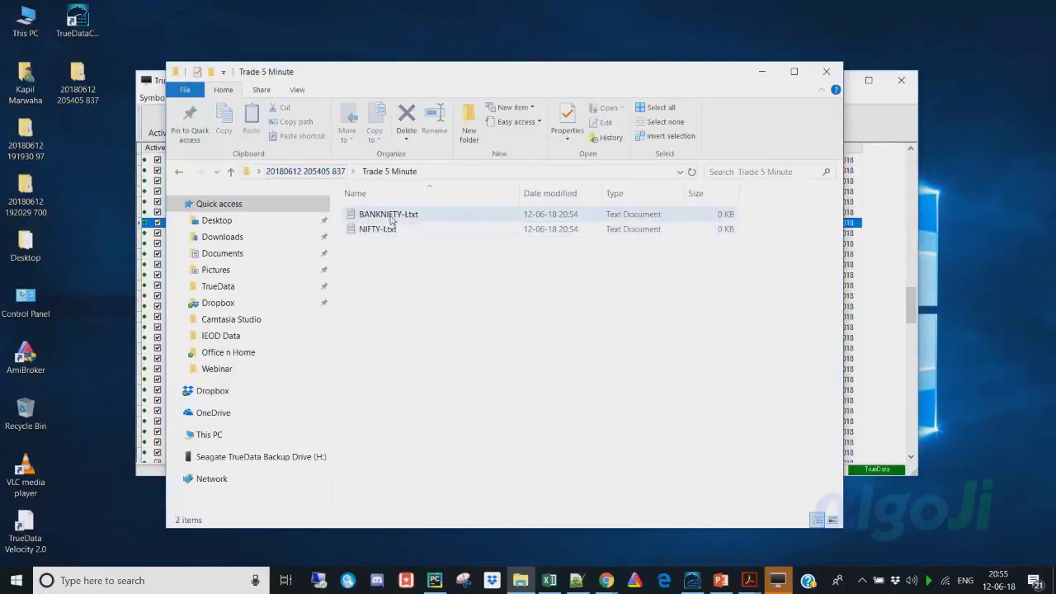
pyautogui.rightClick(392, 218)
pyautogui.press('Escape')
pyautogui.rightClick(391, 218)
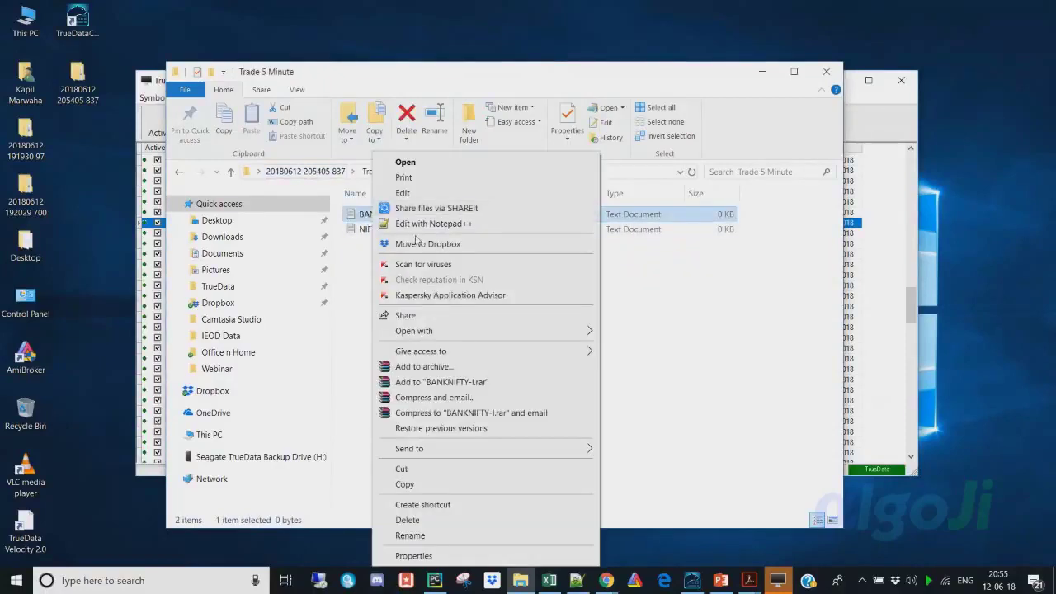
pyautogui.click(429, 223)
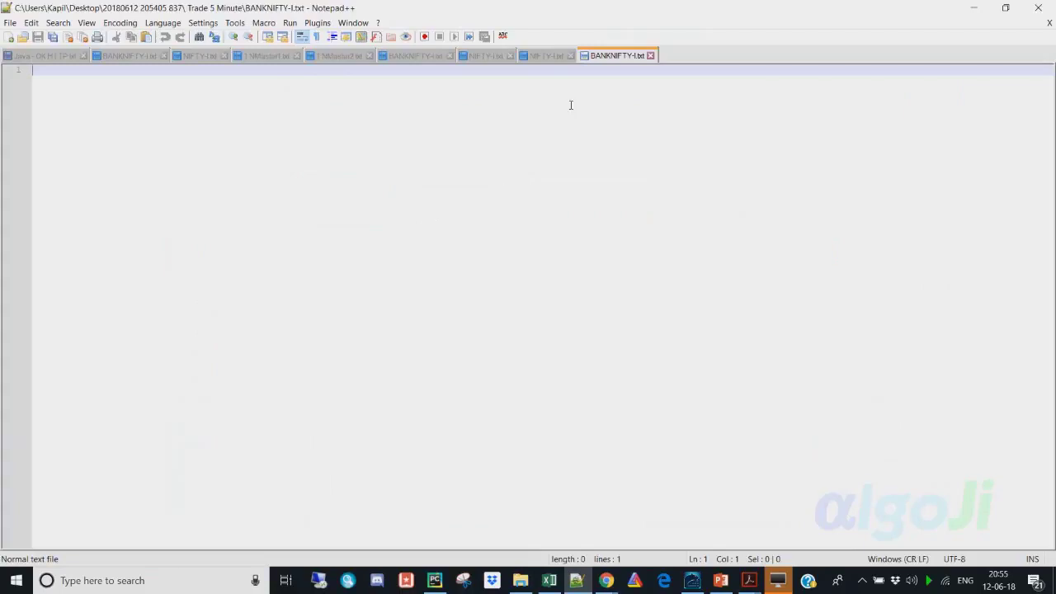
pyautogui.click(551, 56)
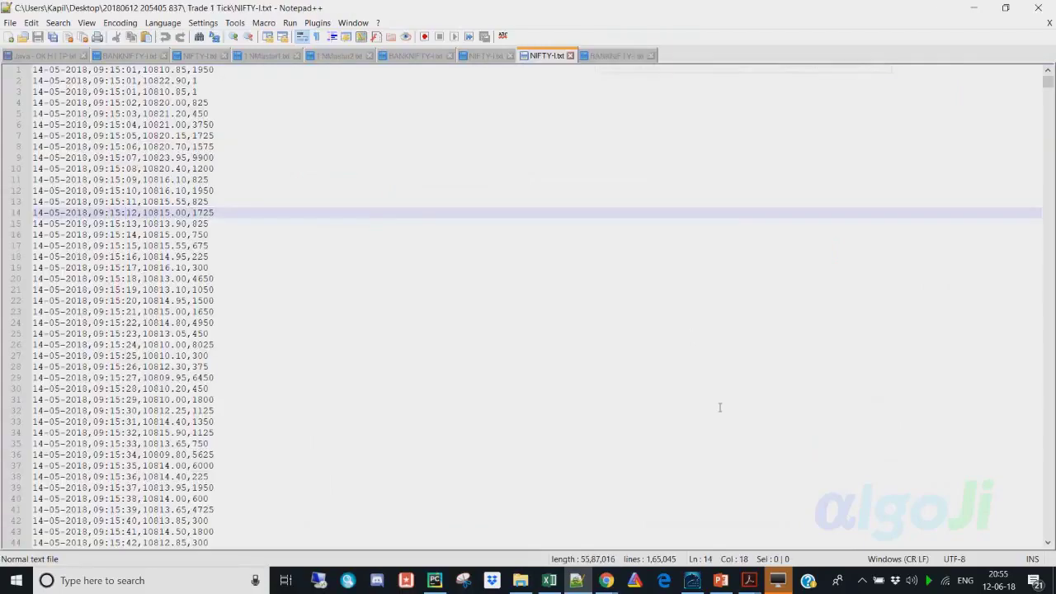
# Switch to the TrueData Velocity cache database and start an update from feed from the NIFTY_I symbol row.
pyautogui.click(788, 581)
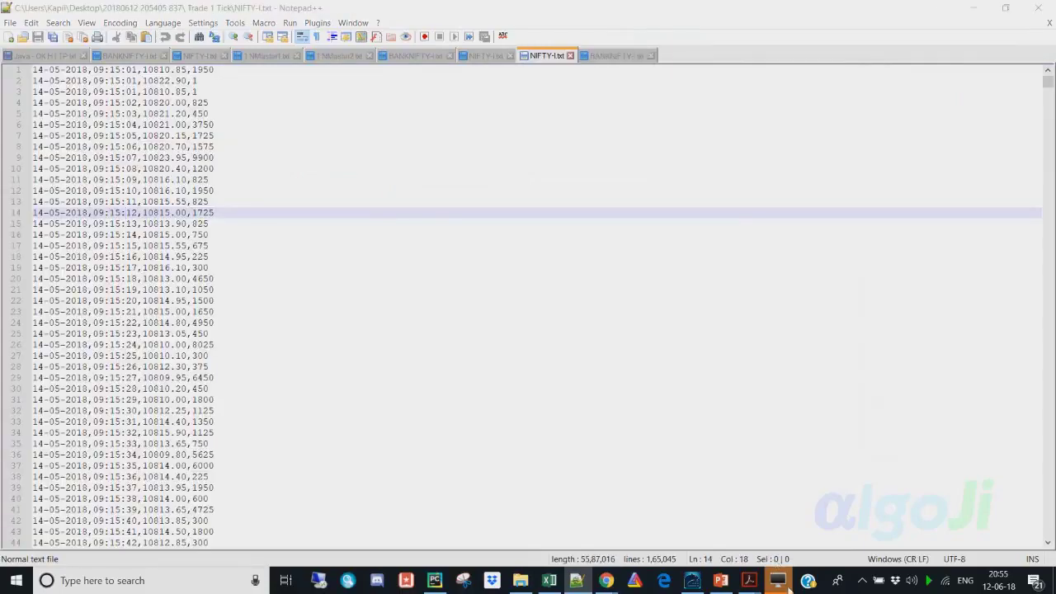
pyautogui.click(788, 581)
pyautogui.click(375, 306)
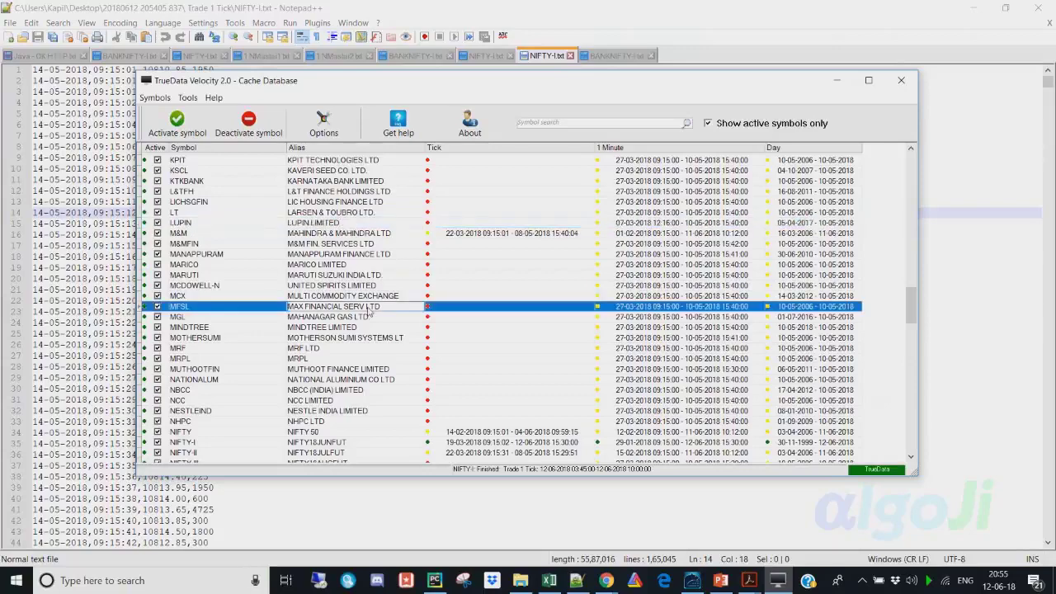
pyautogui.scroll(15, 376, 307)
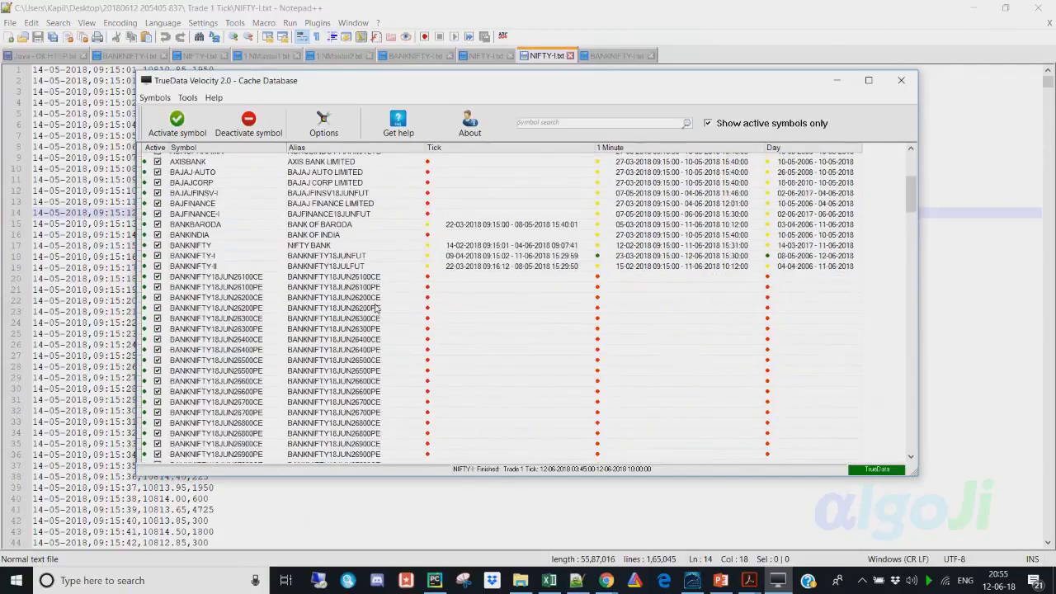
pyautogui.scroll(5, 375, 308)
pyautogui.scroll(-20, 355, 289)
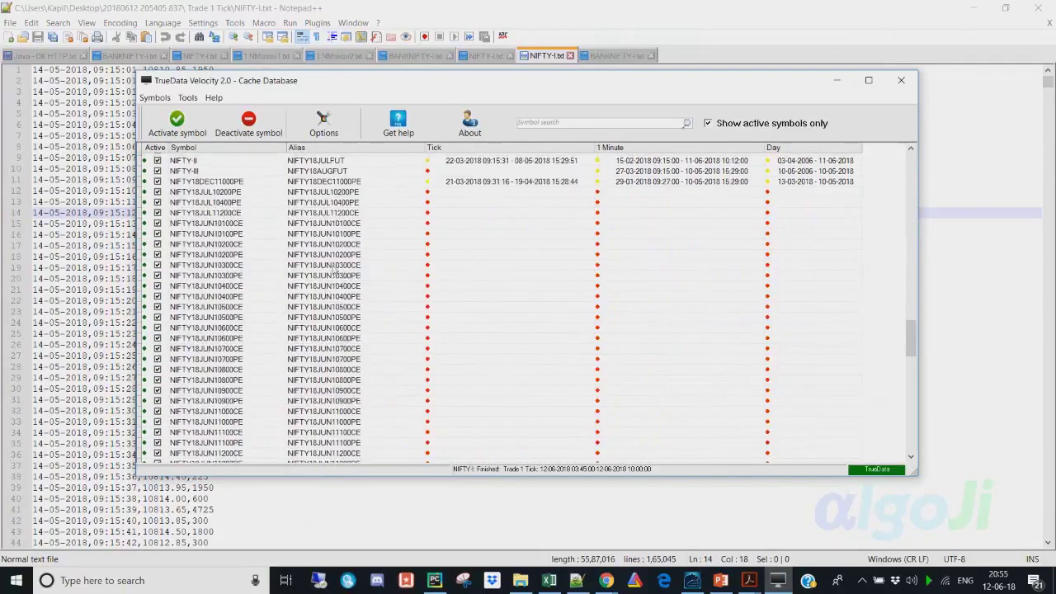
pyautogui.scroll(-9, 334, 271)
pyautogui.rightClick(300, 278)
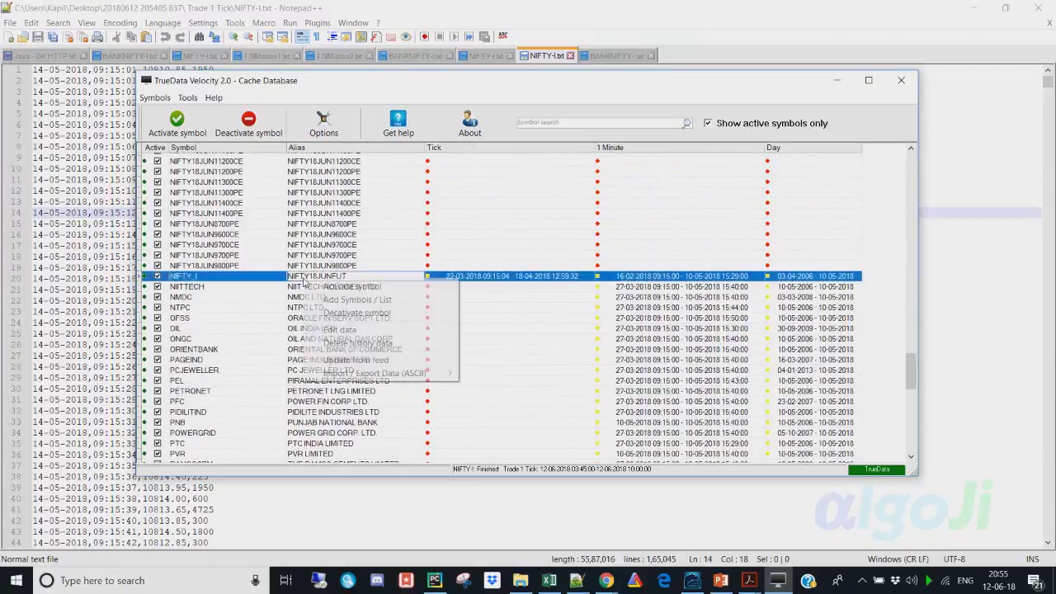
pyautogui.click(376, 361)
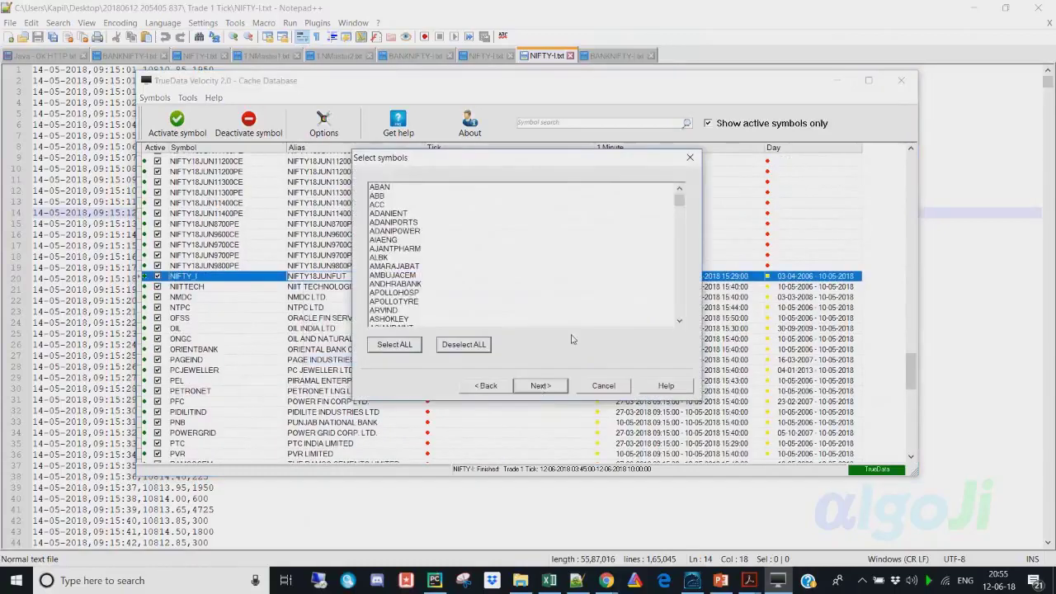
# Choose the symbol ADANIPORTS for the feed update and select all the record types.
pyautogui.click(402, 224)
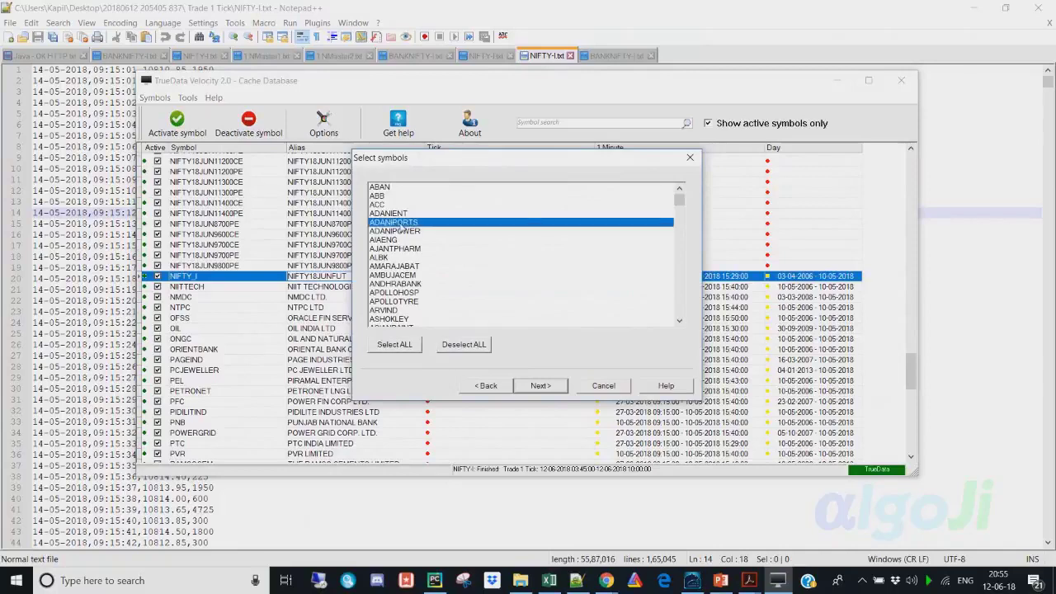
pyautogui.click(543, 386)
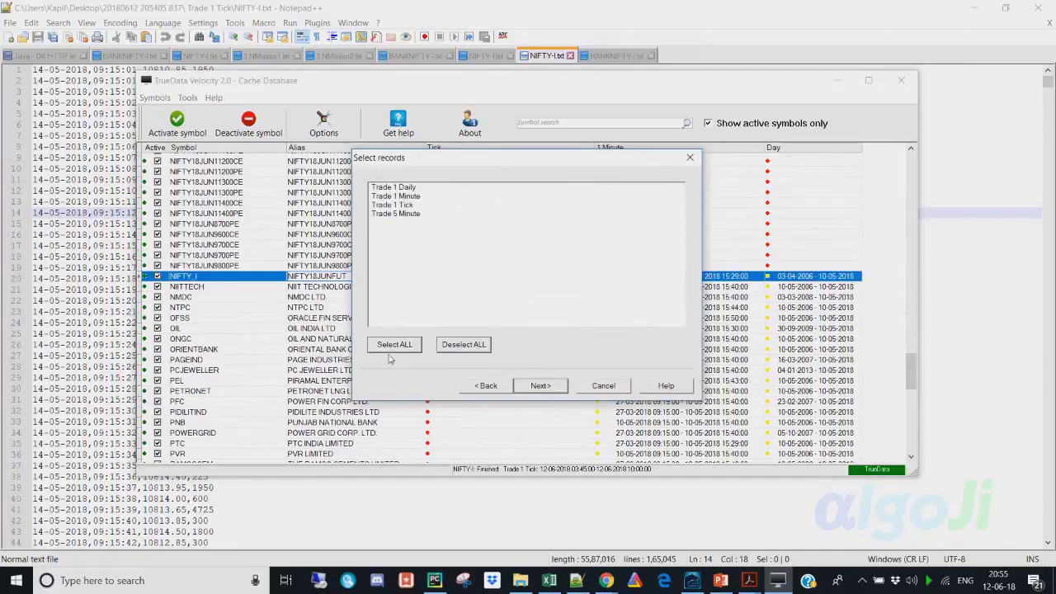
pyautogui.click(395, 196)
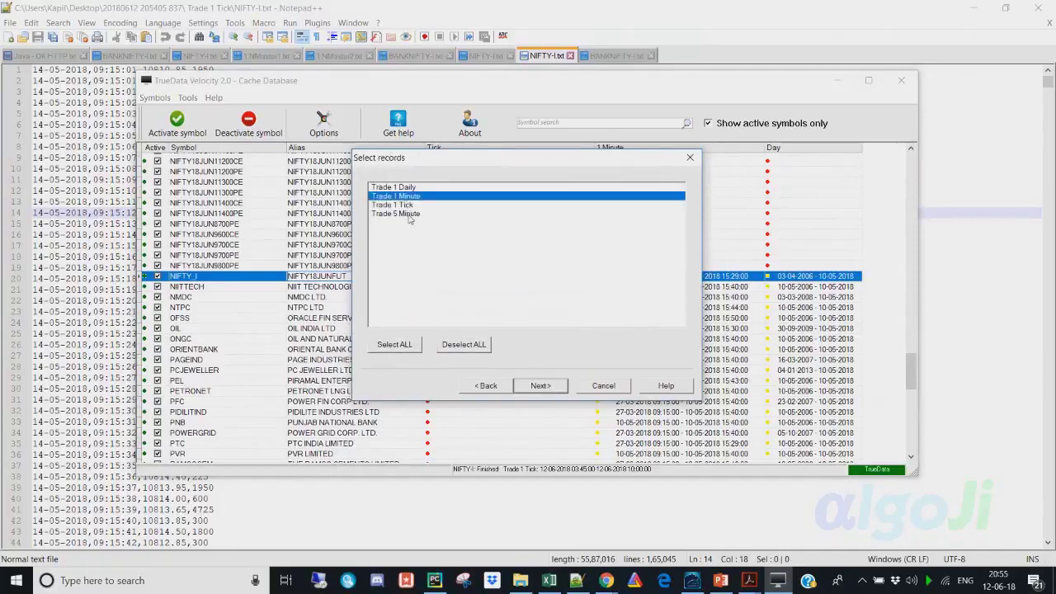
pyautogui.click(408, 216)
pyautogui.click(404, 205)
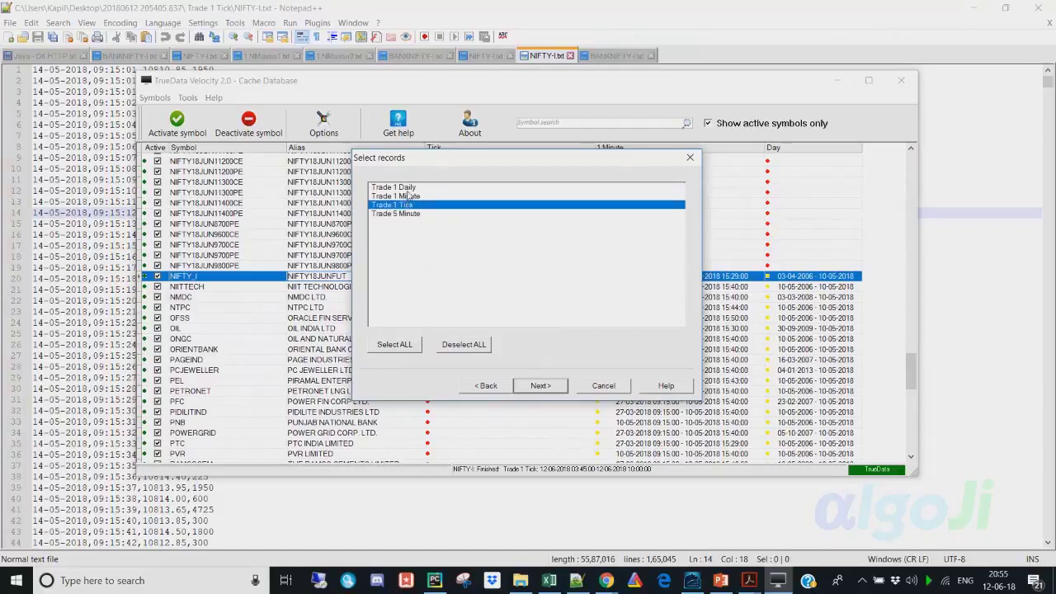
pyautogui.click(395, 344)
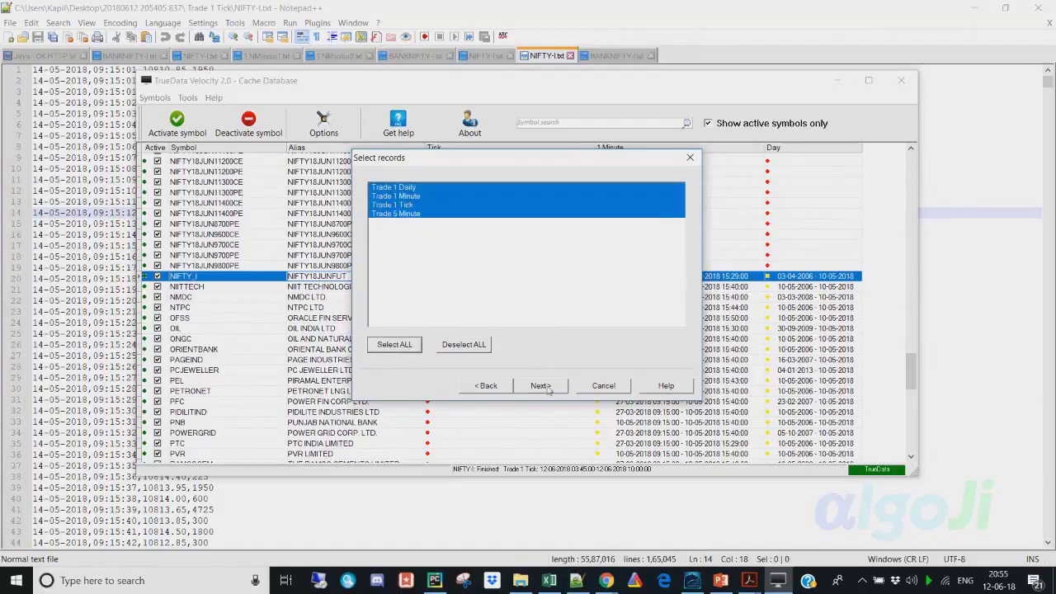
# Accept the proposed download date range and run the feed update for ADANIPORTS.
pyautogui.click(541, 385)
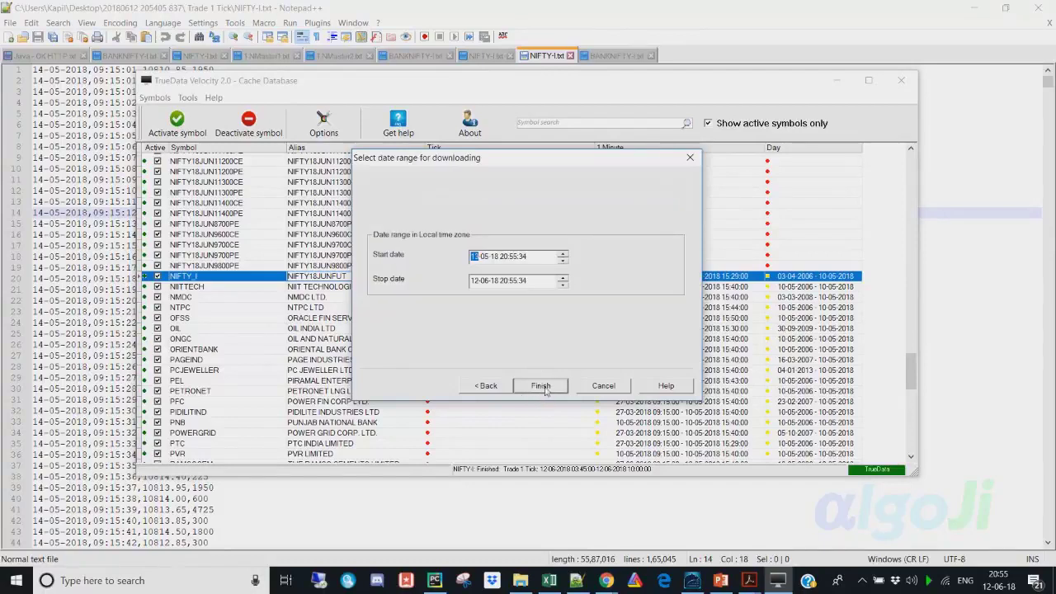
pyautogui.click(543, 390)
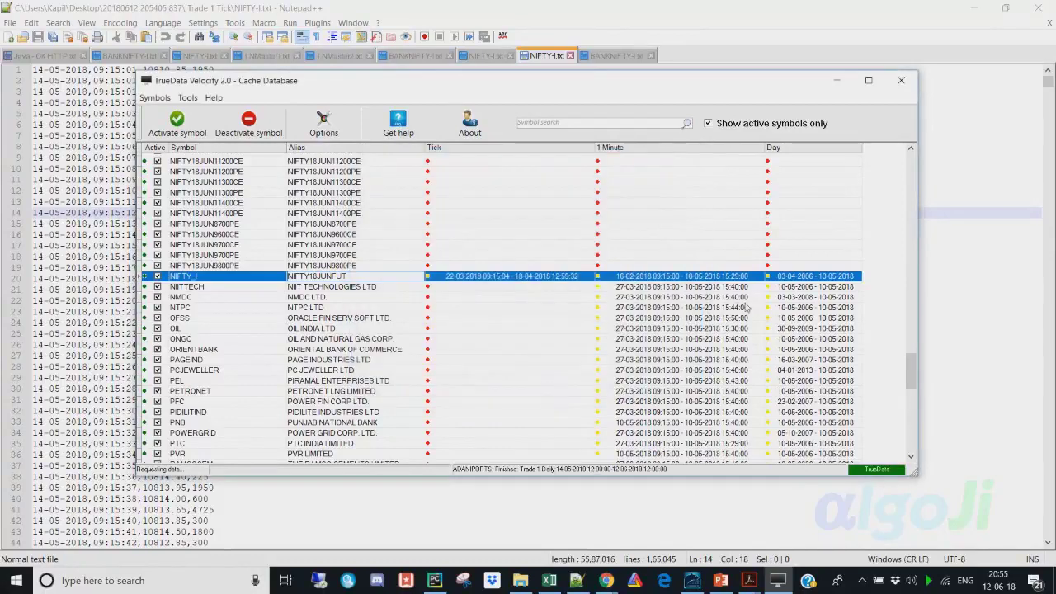
# Examine the status markers and Tick, 1 Minute and Day date ranges of ADANIPORTS against the neighbouring symbols in the cache database.
pyautogui.scroll(15, 713, 273)
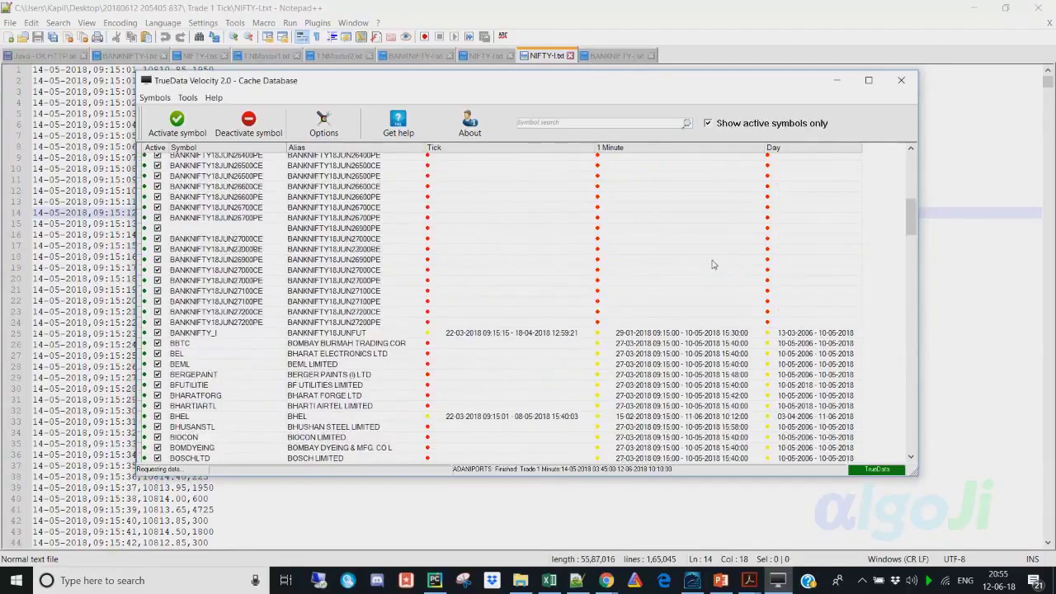
pyautogui.scroll(10, 713, 264)
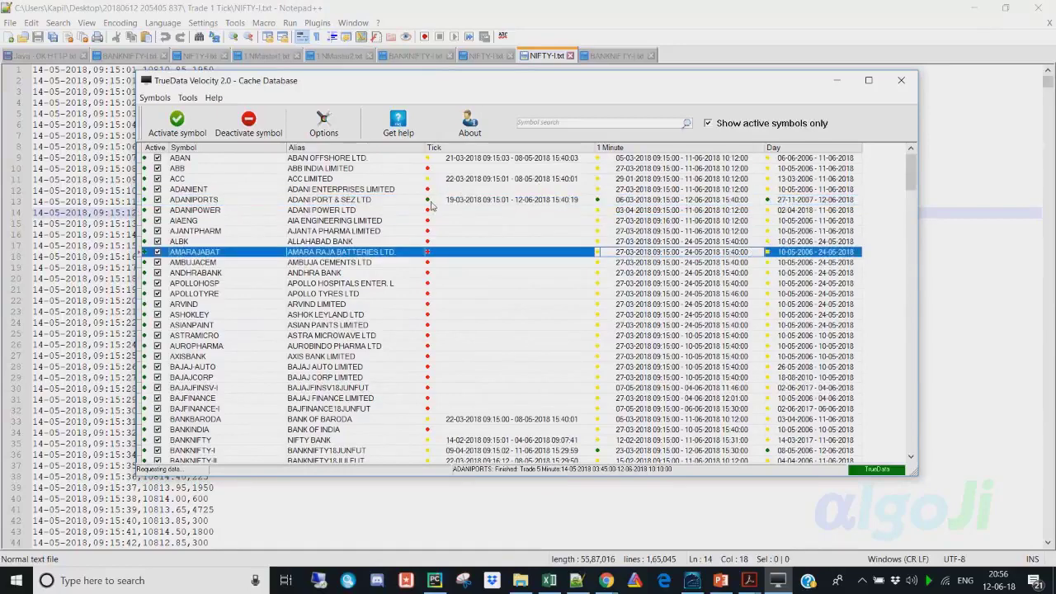
pyautogui.click(631, 224)
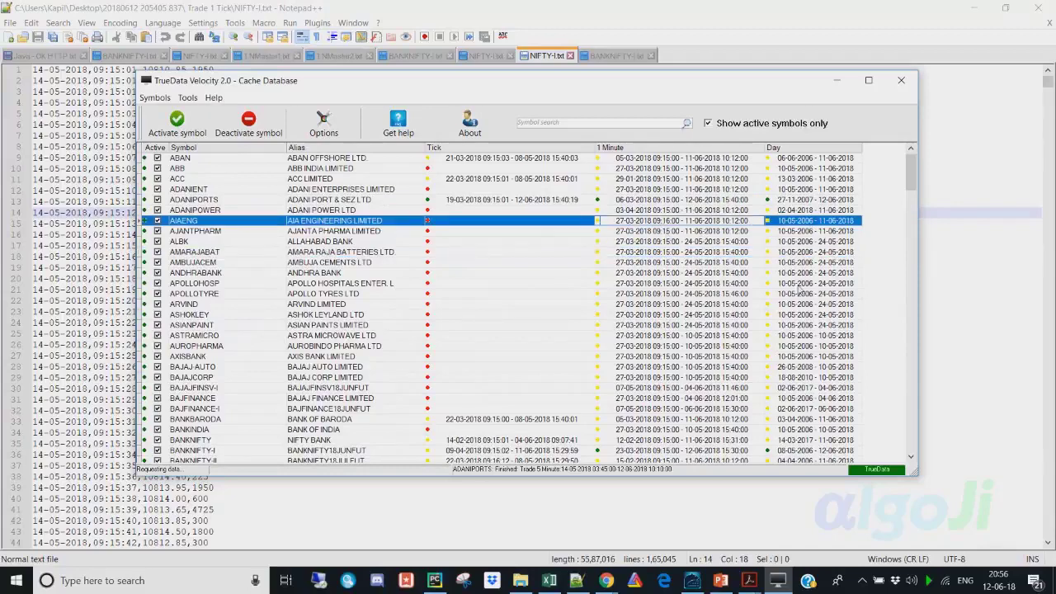
pyautogui.scroll(-9, 799, 291)
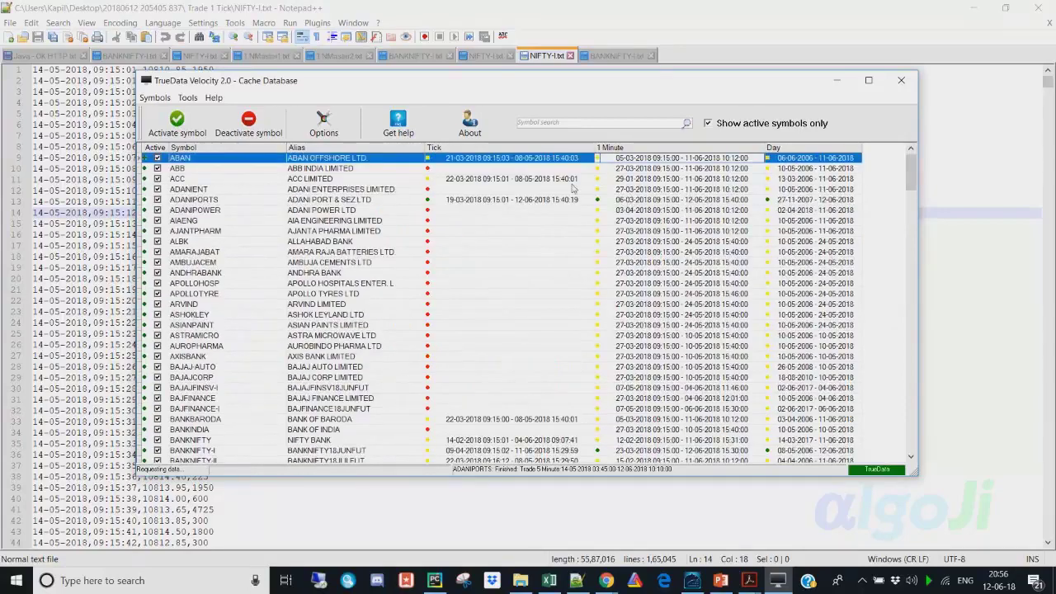
pyautogui.click(482, 223)
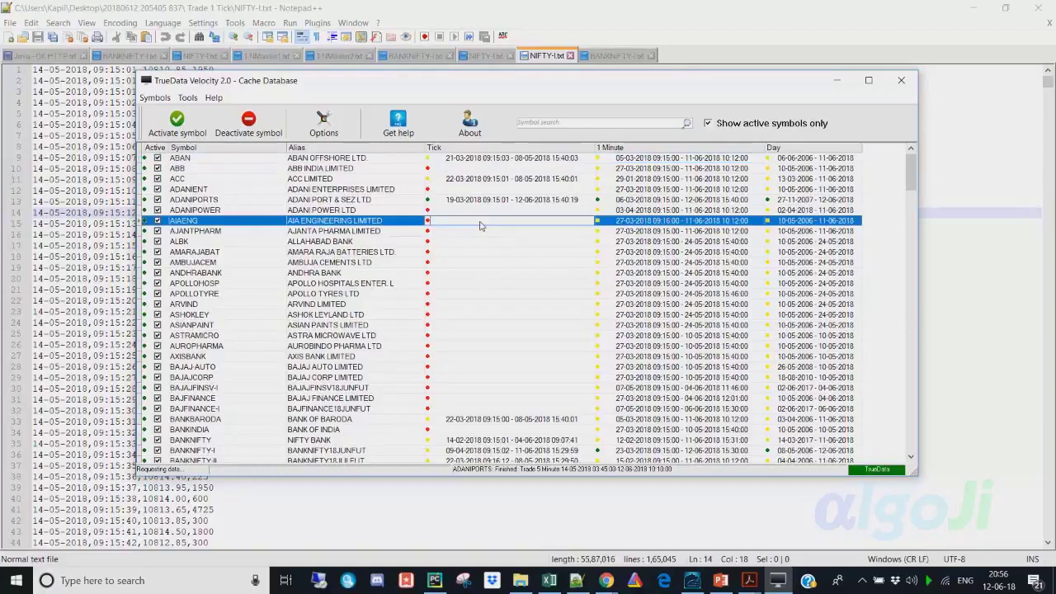
pyautogui.click(647, 235)
pyautogui.click(651, 273)
pyautogui.press('Up')
pyautogui.press('Up')
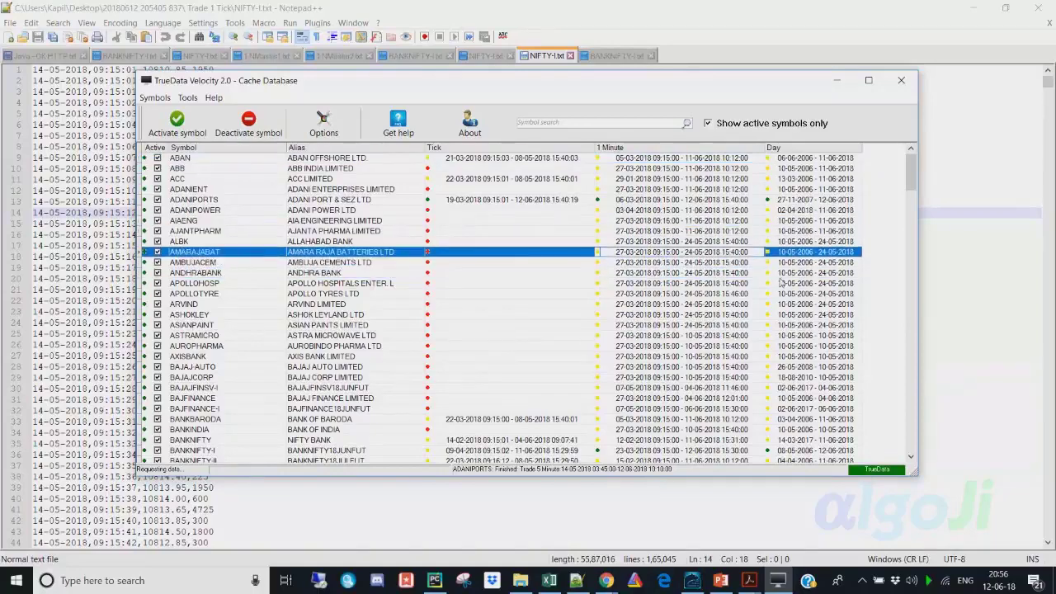
# Put away the Velocity, Notepad++ and Trade 5 Minute folder windows, and switch to the PowerPoint presentation to view the slides following Excel.
pyautogui.click(836, 80)
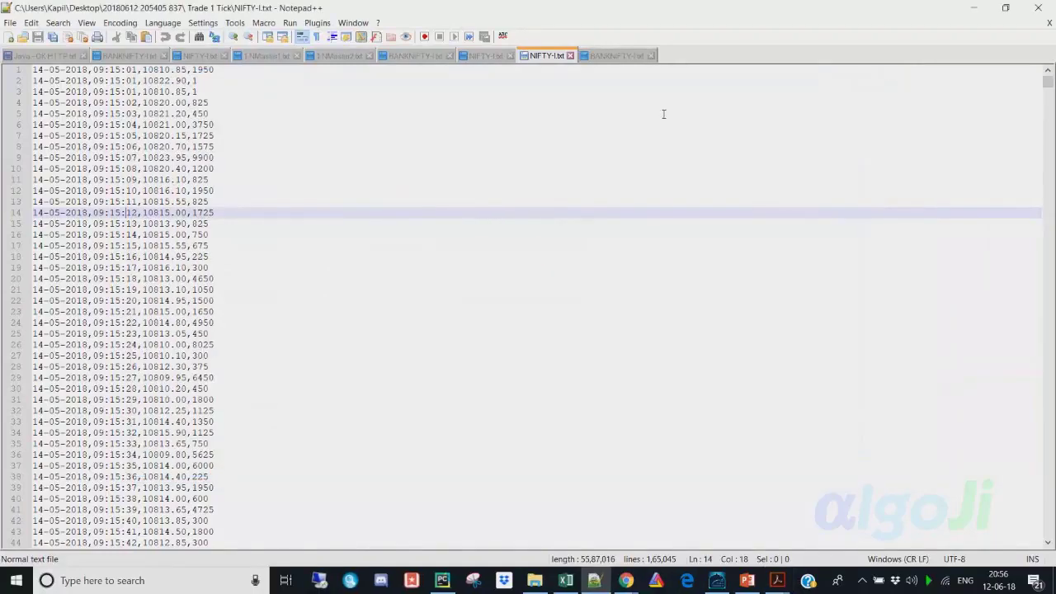
pyautogui.click(968, 12)
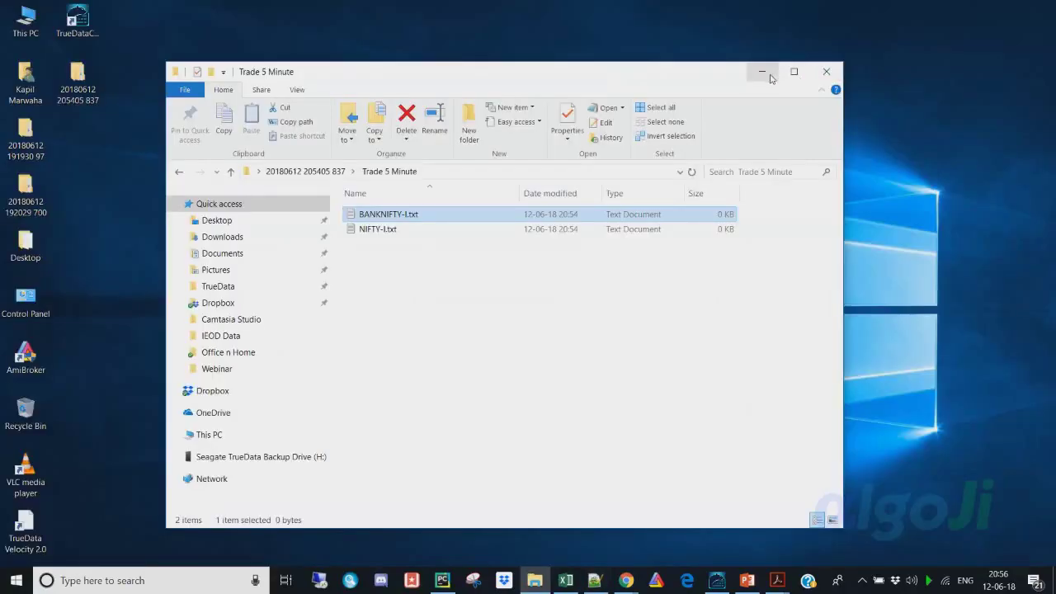
pyautogui.click(763, 74)
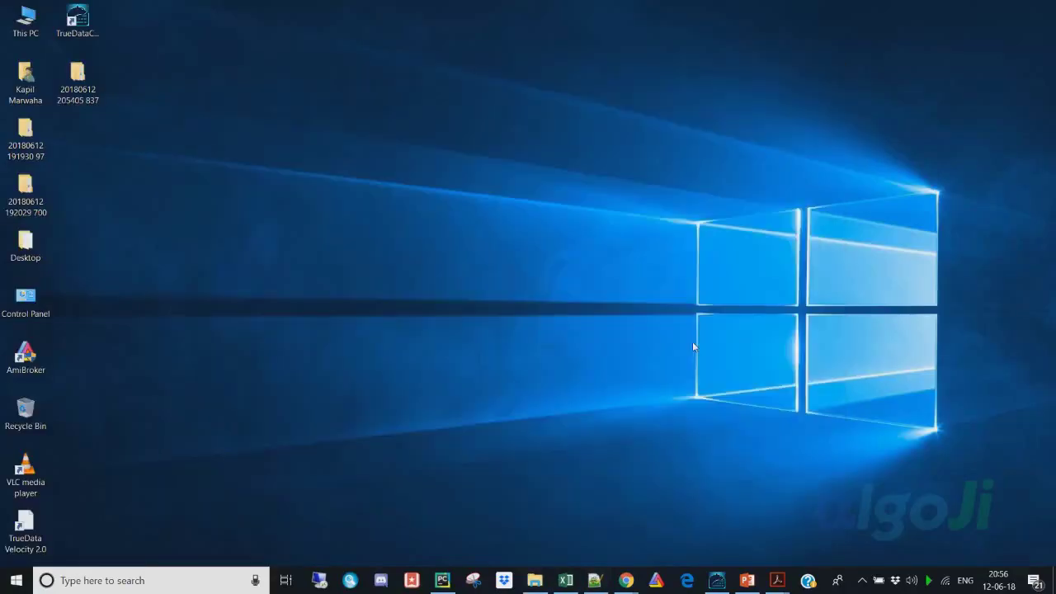
pyautogui.click(757, 589)
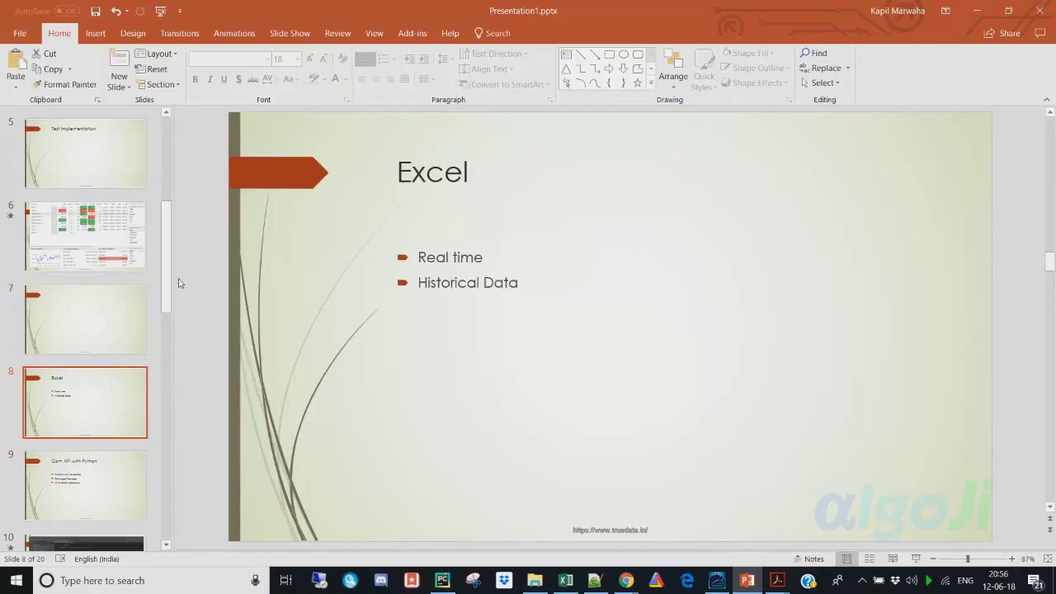
pyautogui.moveTo(165, 272); pyautogui.dragTo(165, 303)
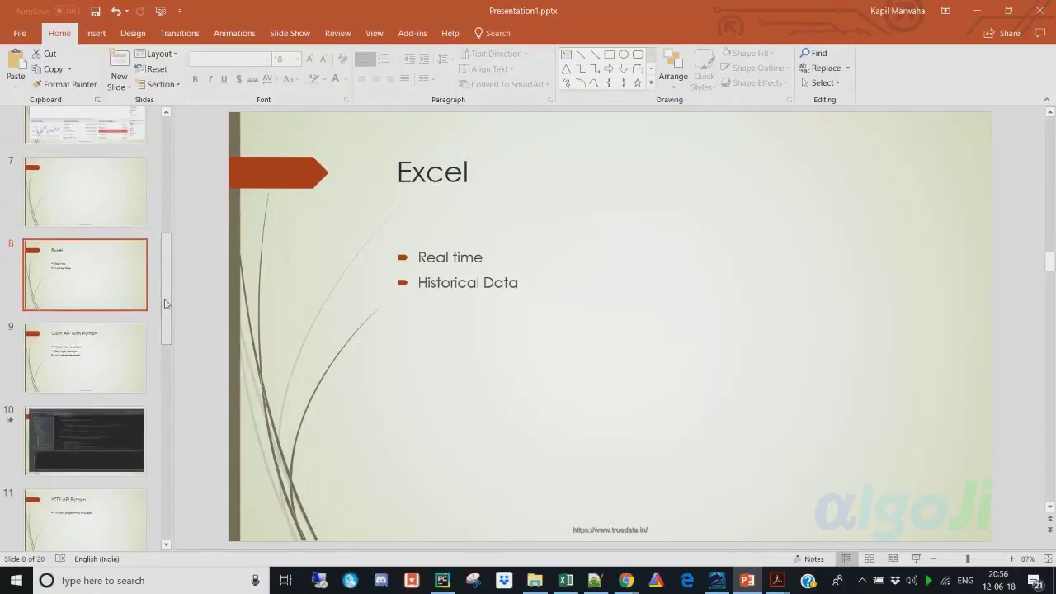